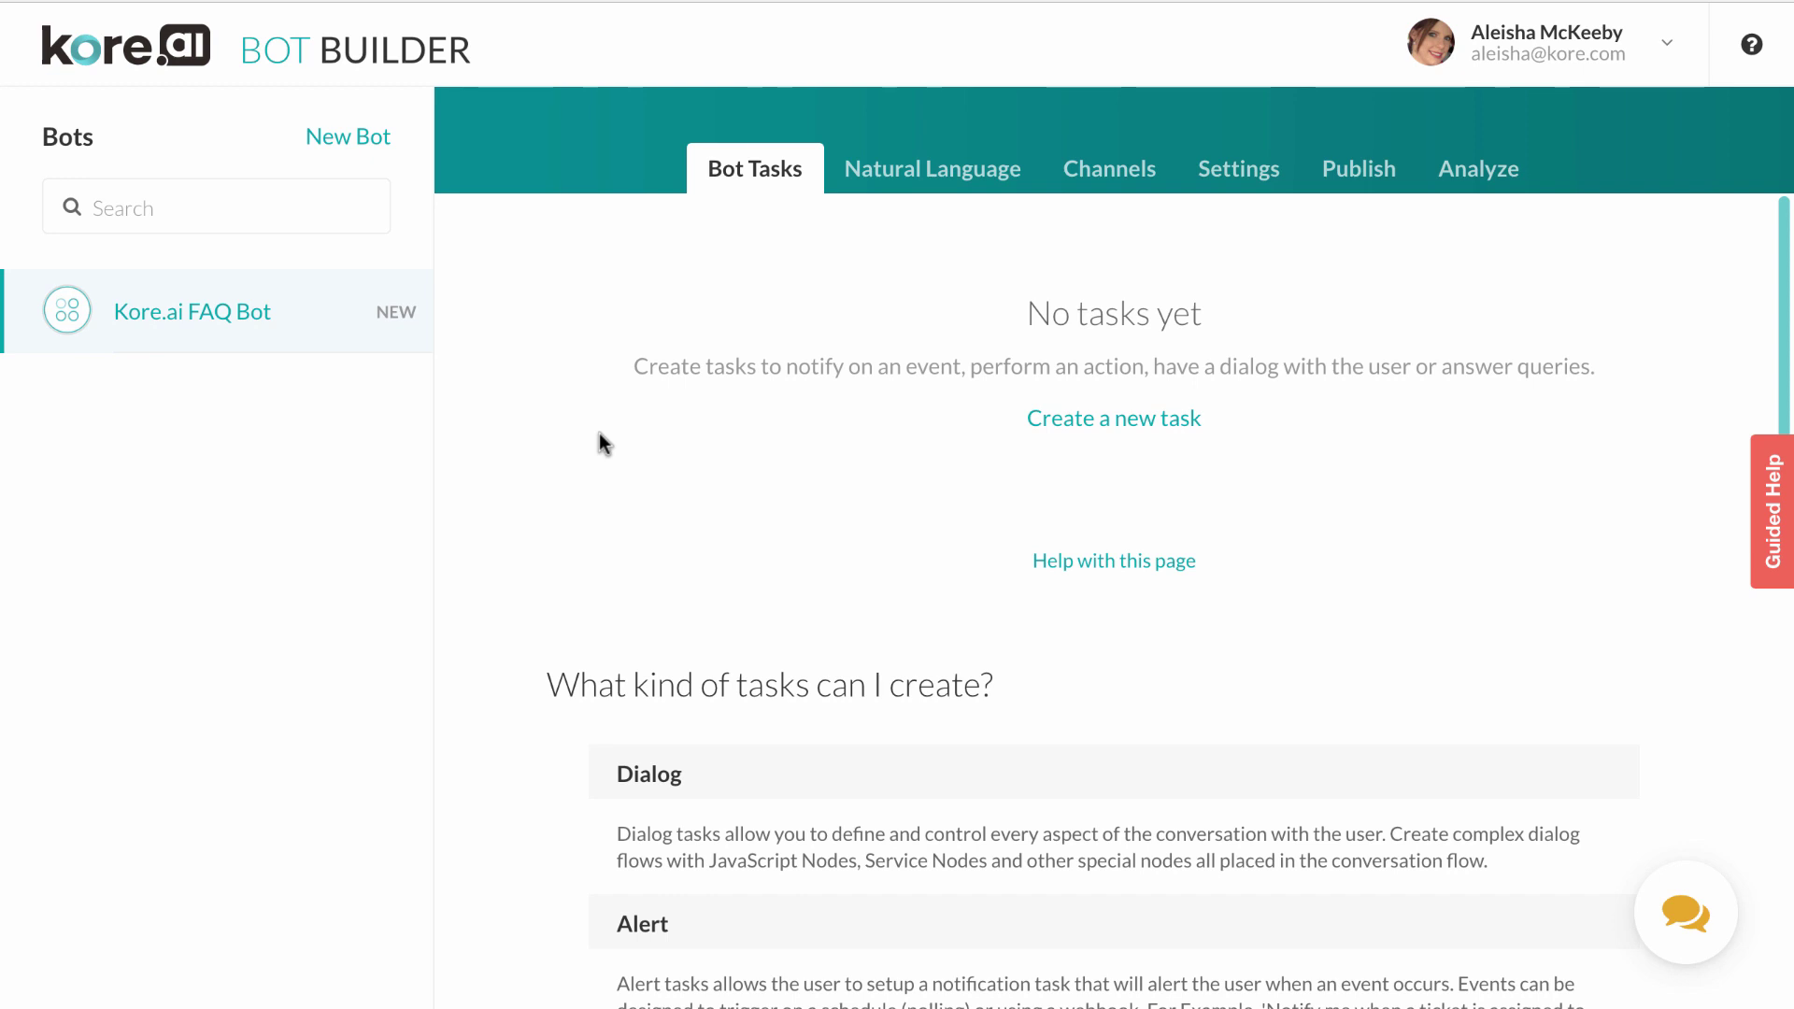
Start a new bot from the Bots sidebar to reach the Create Bot form.
{"action": "left_click", "coordinate": [352, 139]}
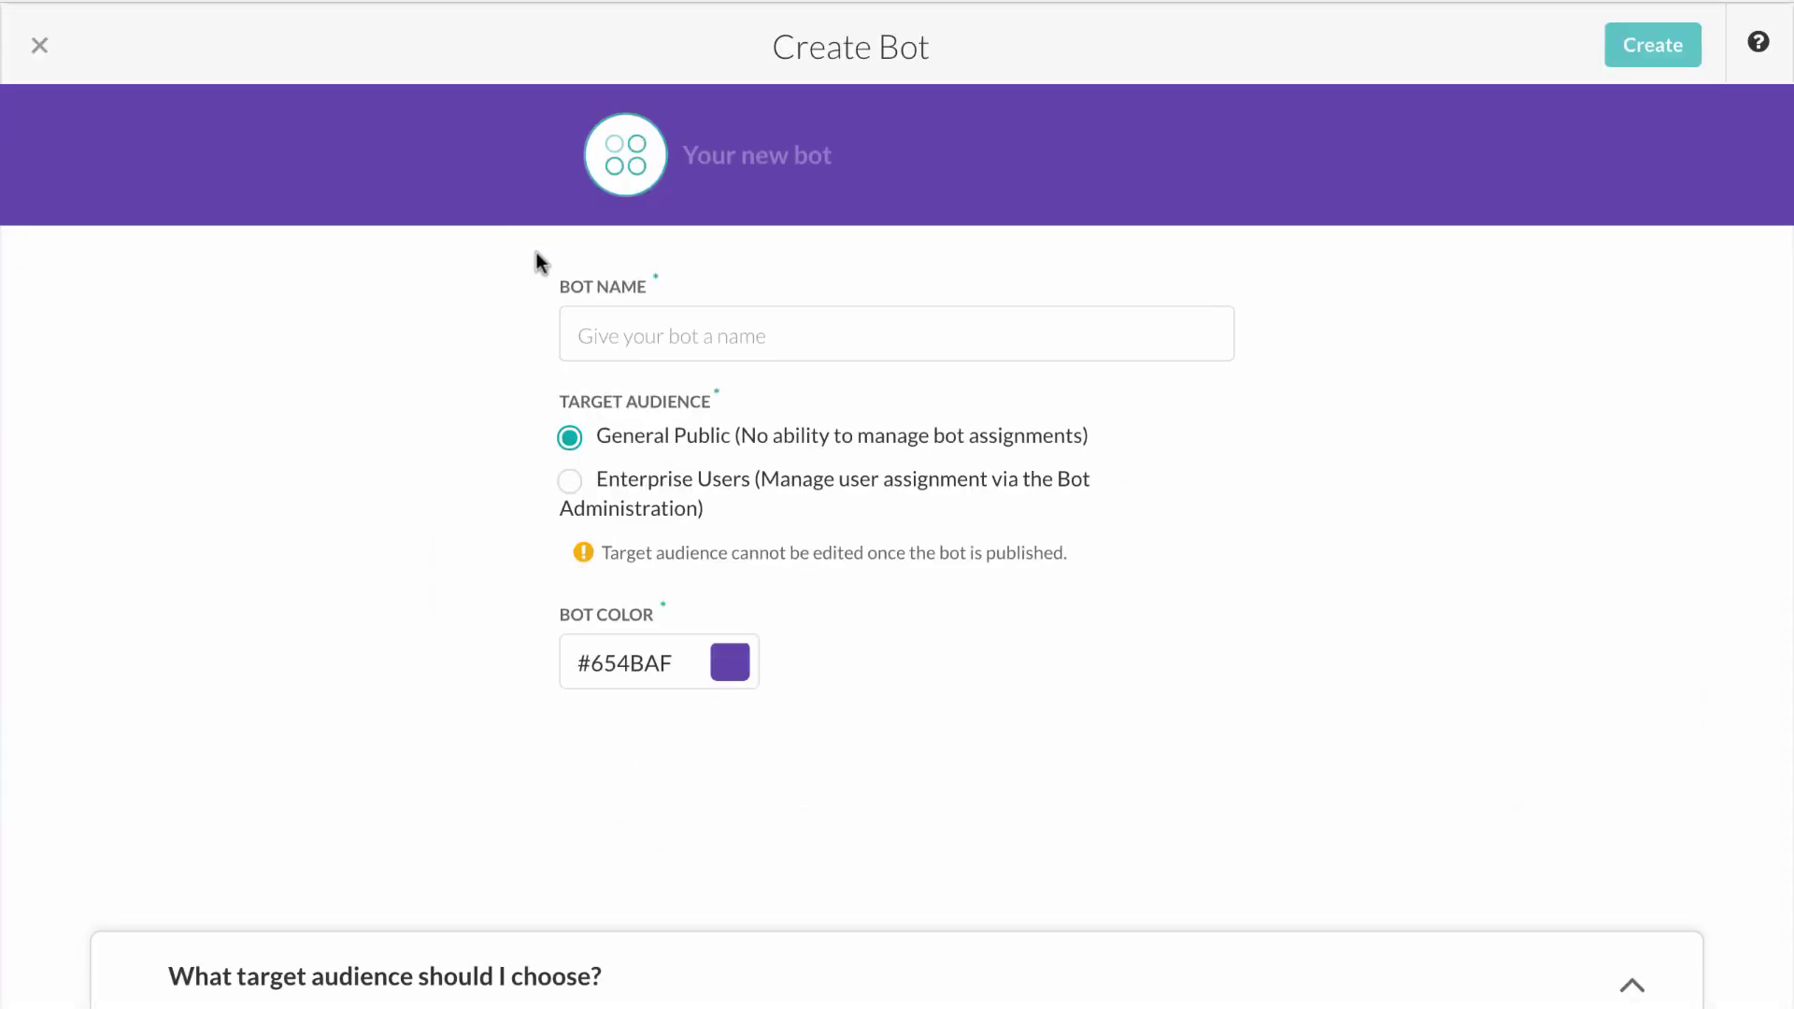
Name the bot '5 Minute Weather Bot' and create it.
{"action": "left_click", "coordinate": [614, 333]}
{"action": "type", "text": "5 M"}
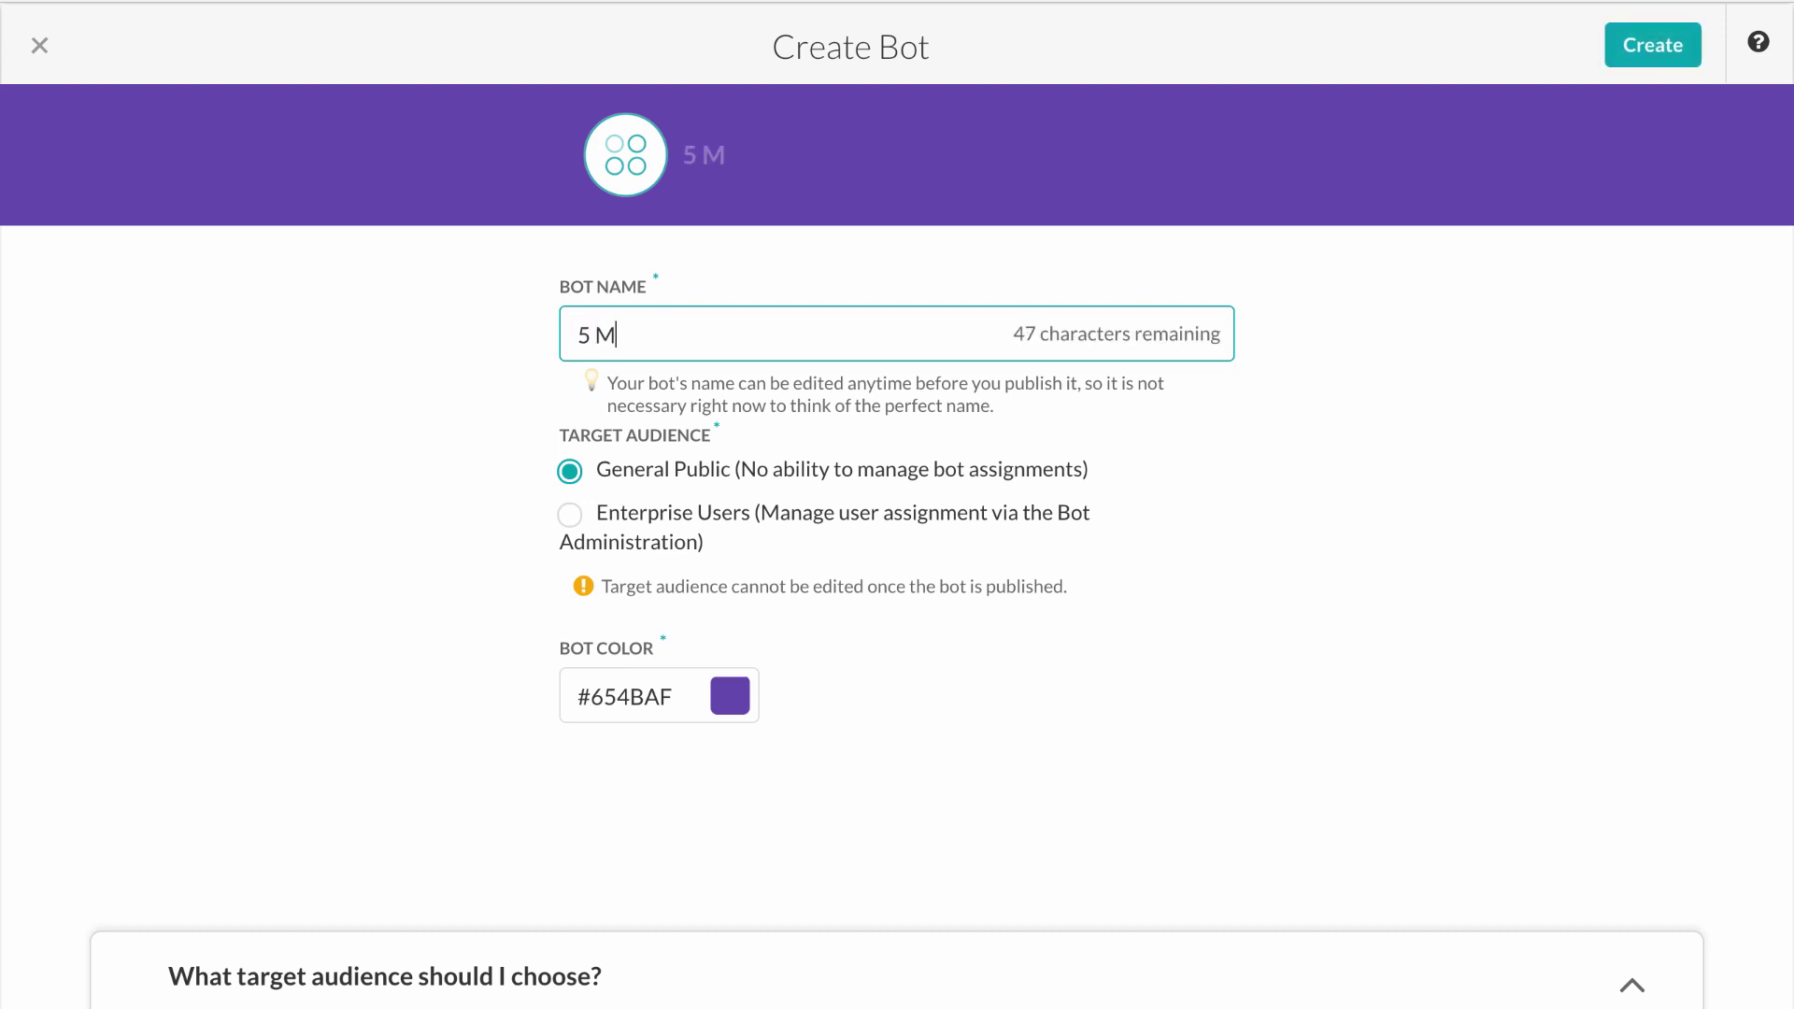
{"action": "type", "text": "inute Weather Bot"}
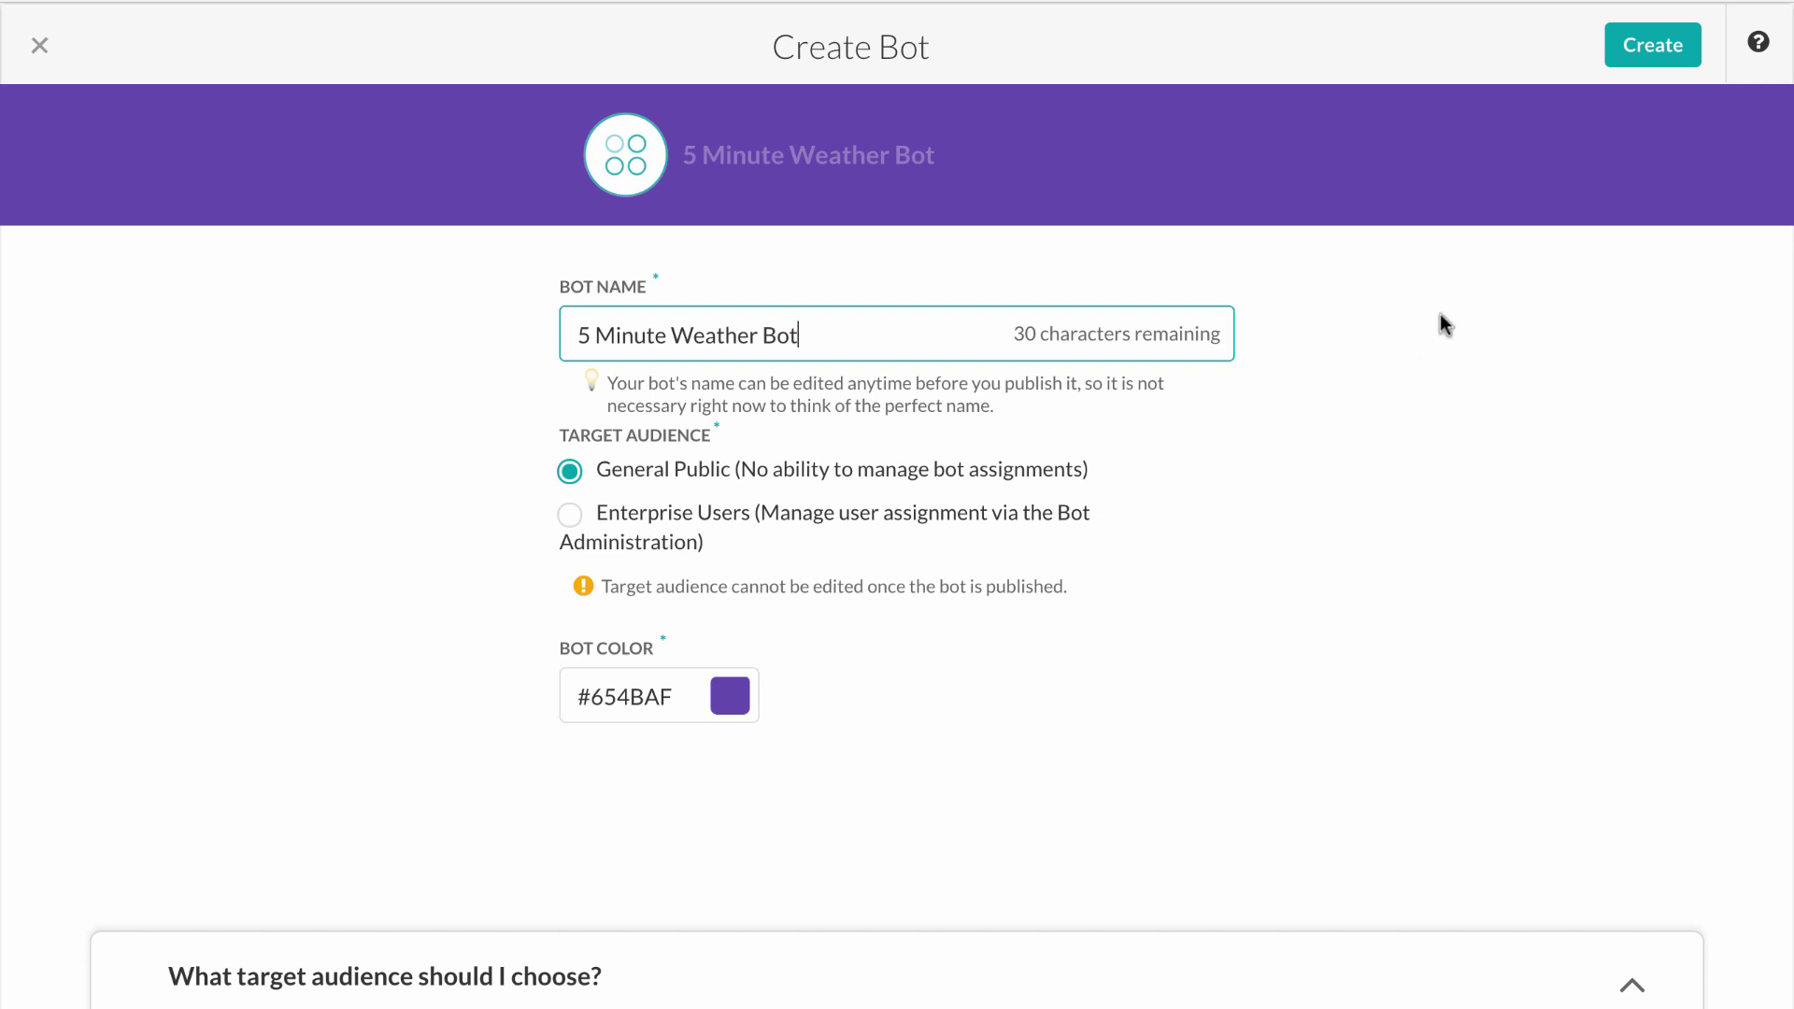
{"action": "left_click", "coordinate": [1636, 45]}
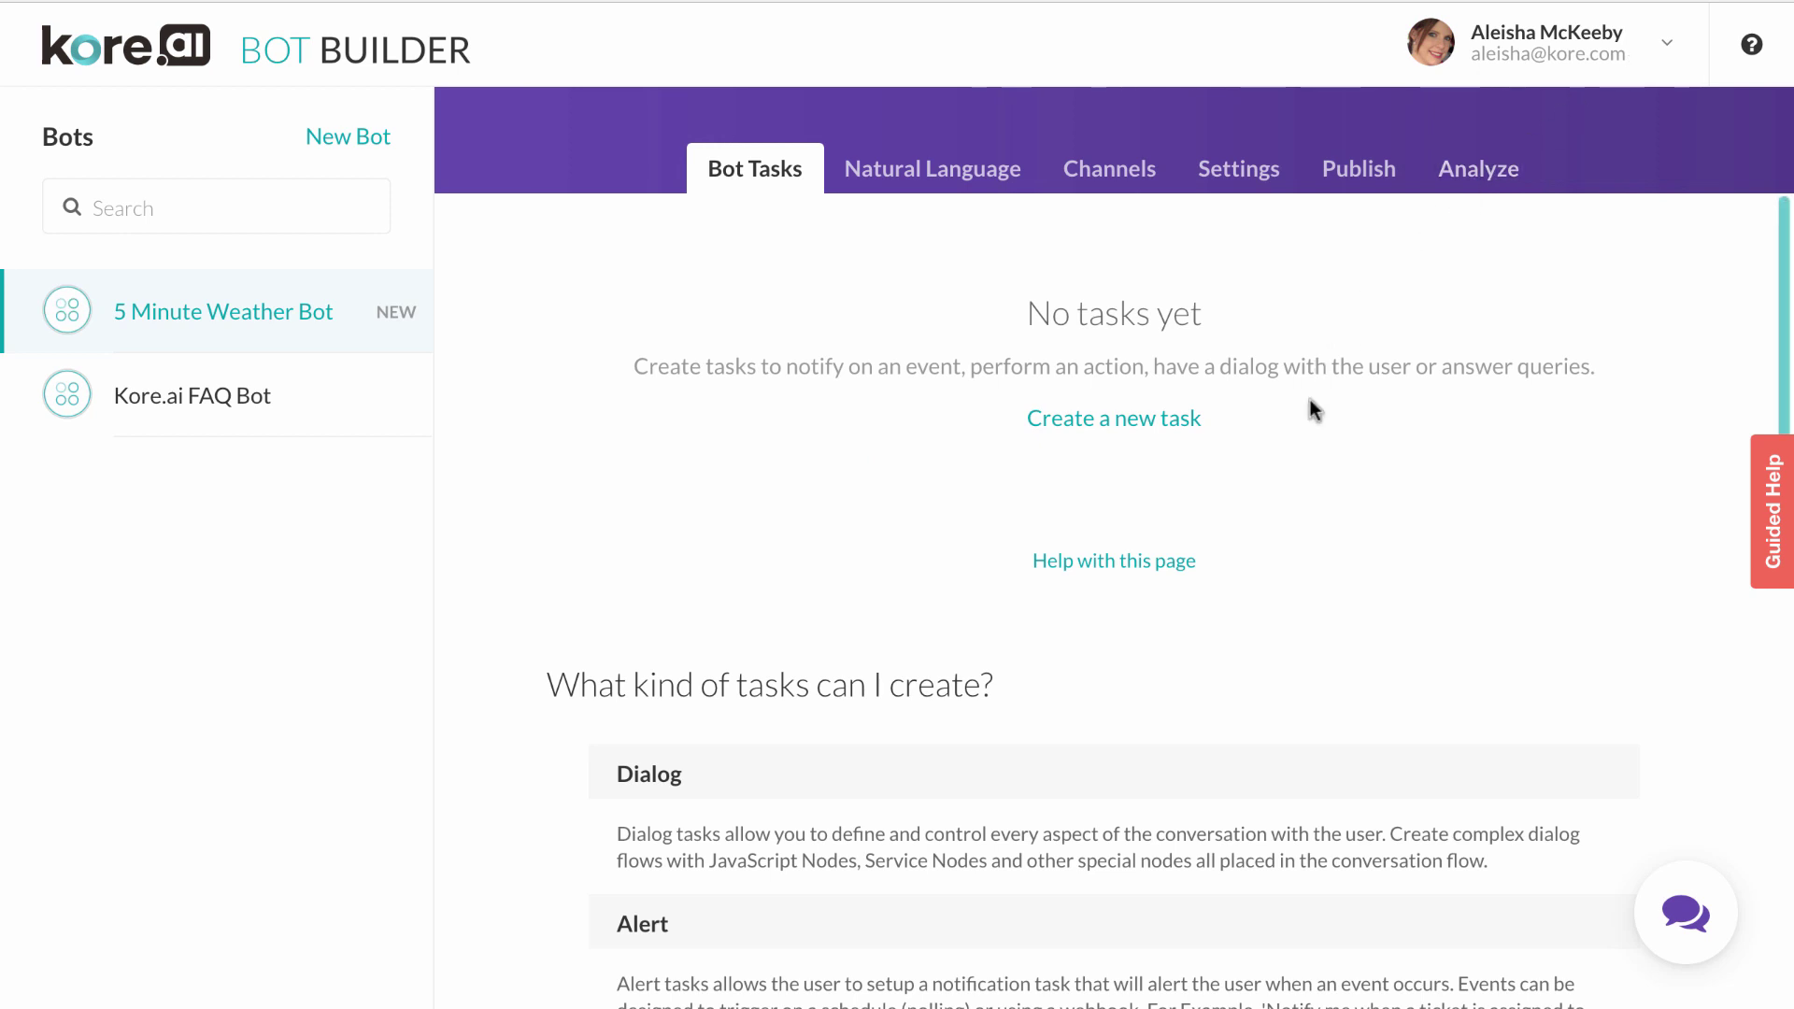
Start a new Dialog task with the intent name 'Get Current Temperature'.
{"action": "left_click", "coordinate": [1144, 422]}
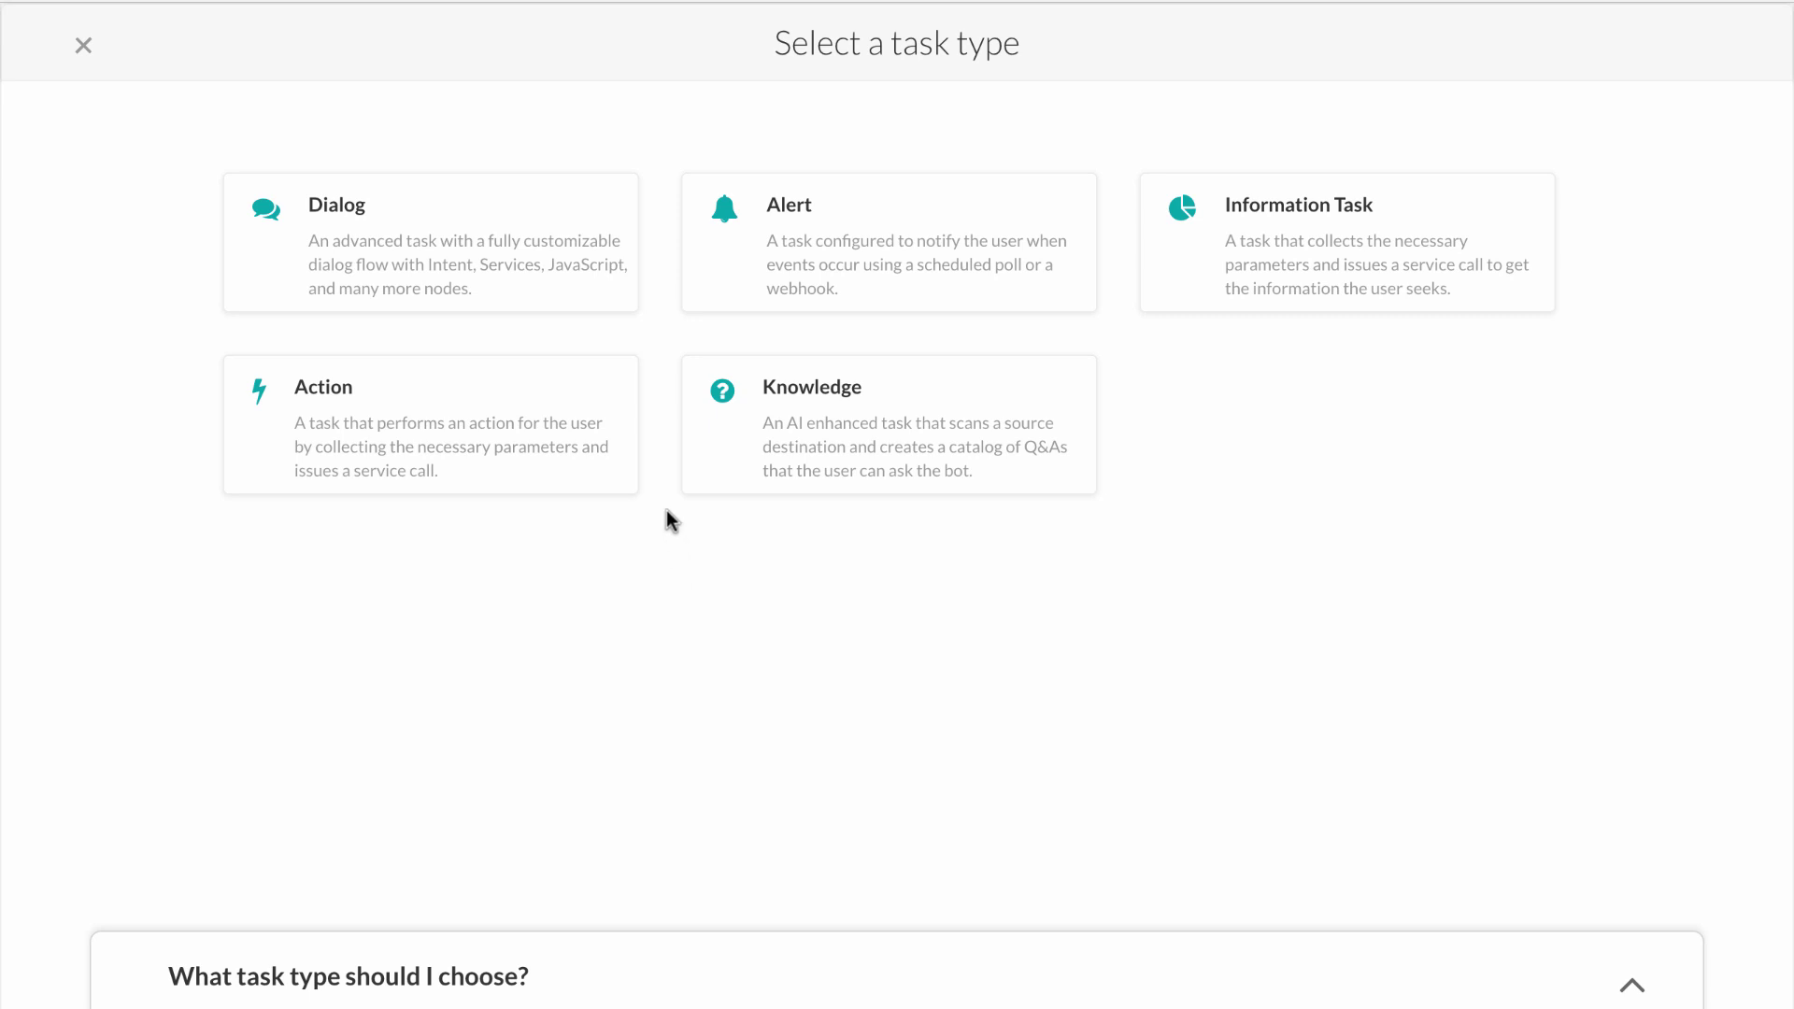
{"action": "left_click", "coordinate": [524, 229]}
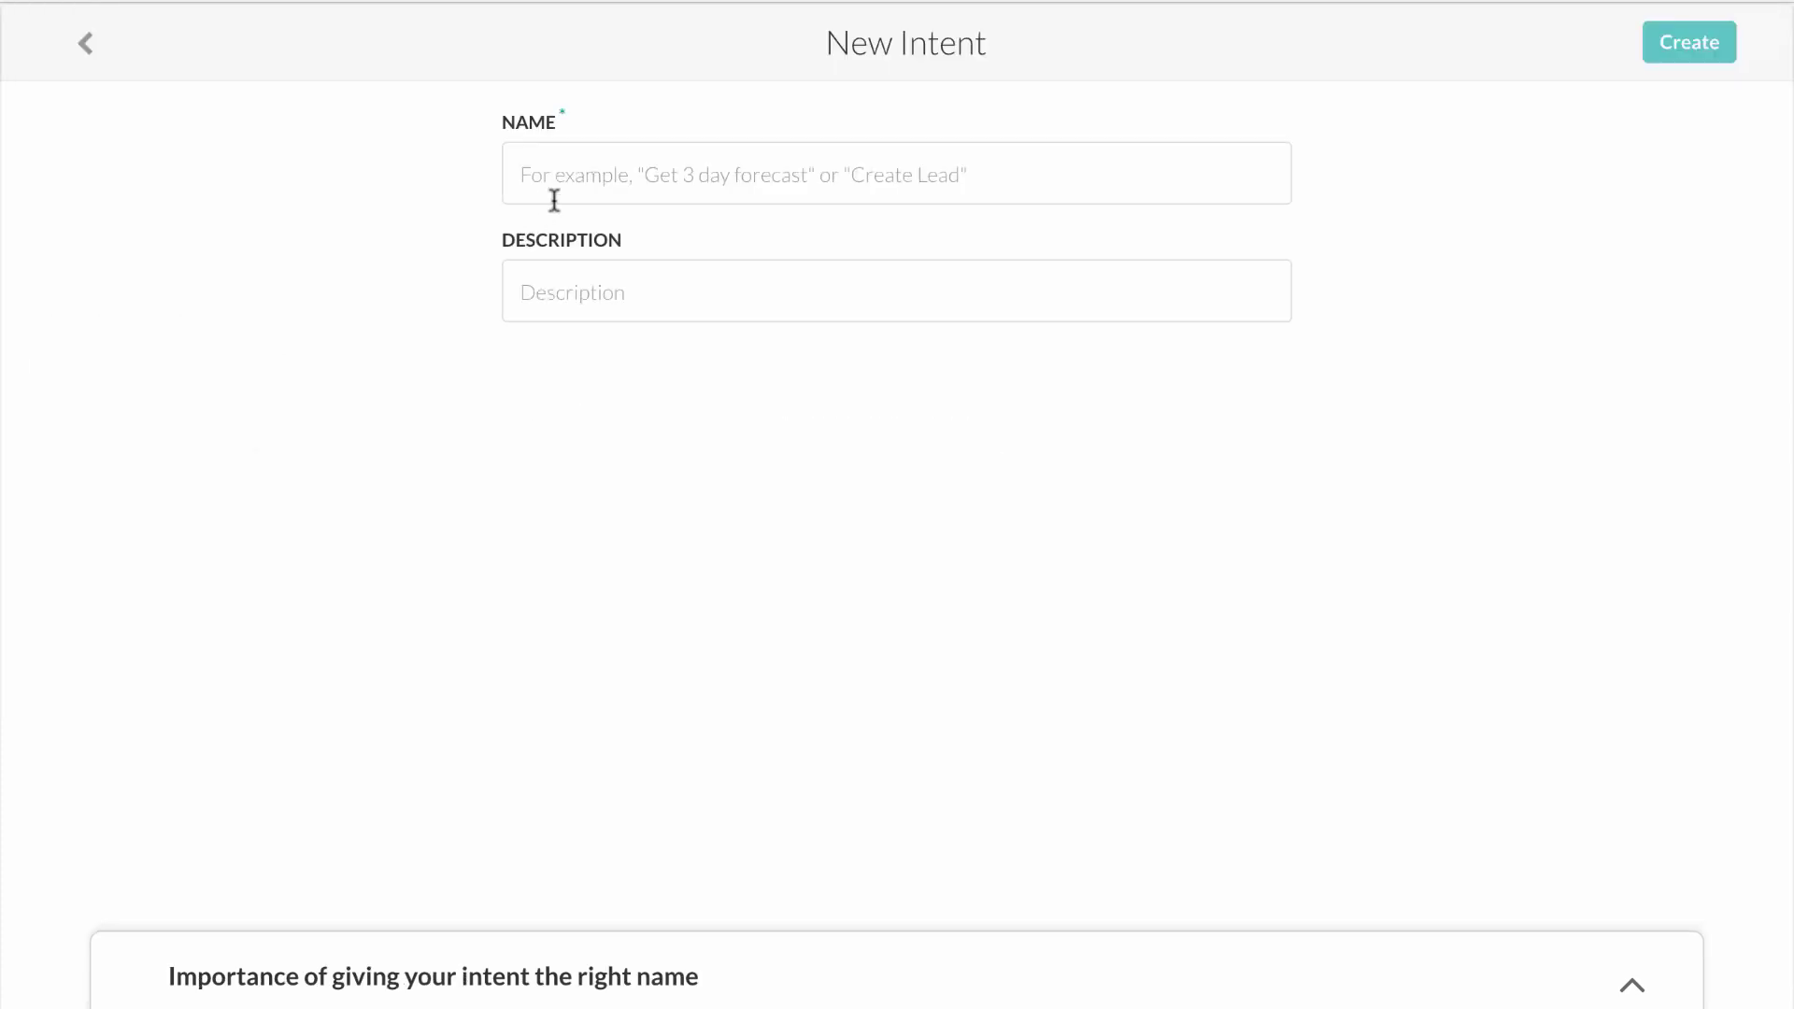
{"action": "left_click", "coordinate": [591, 177]}
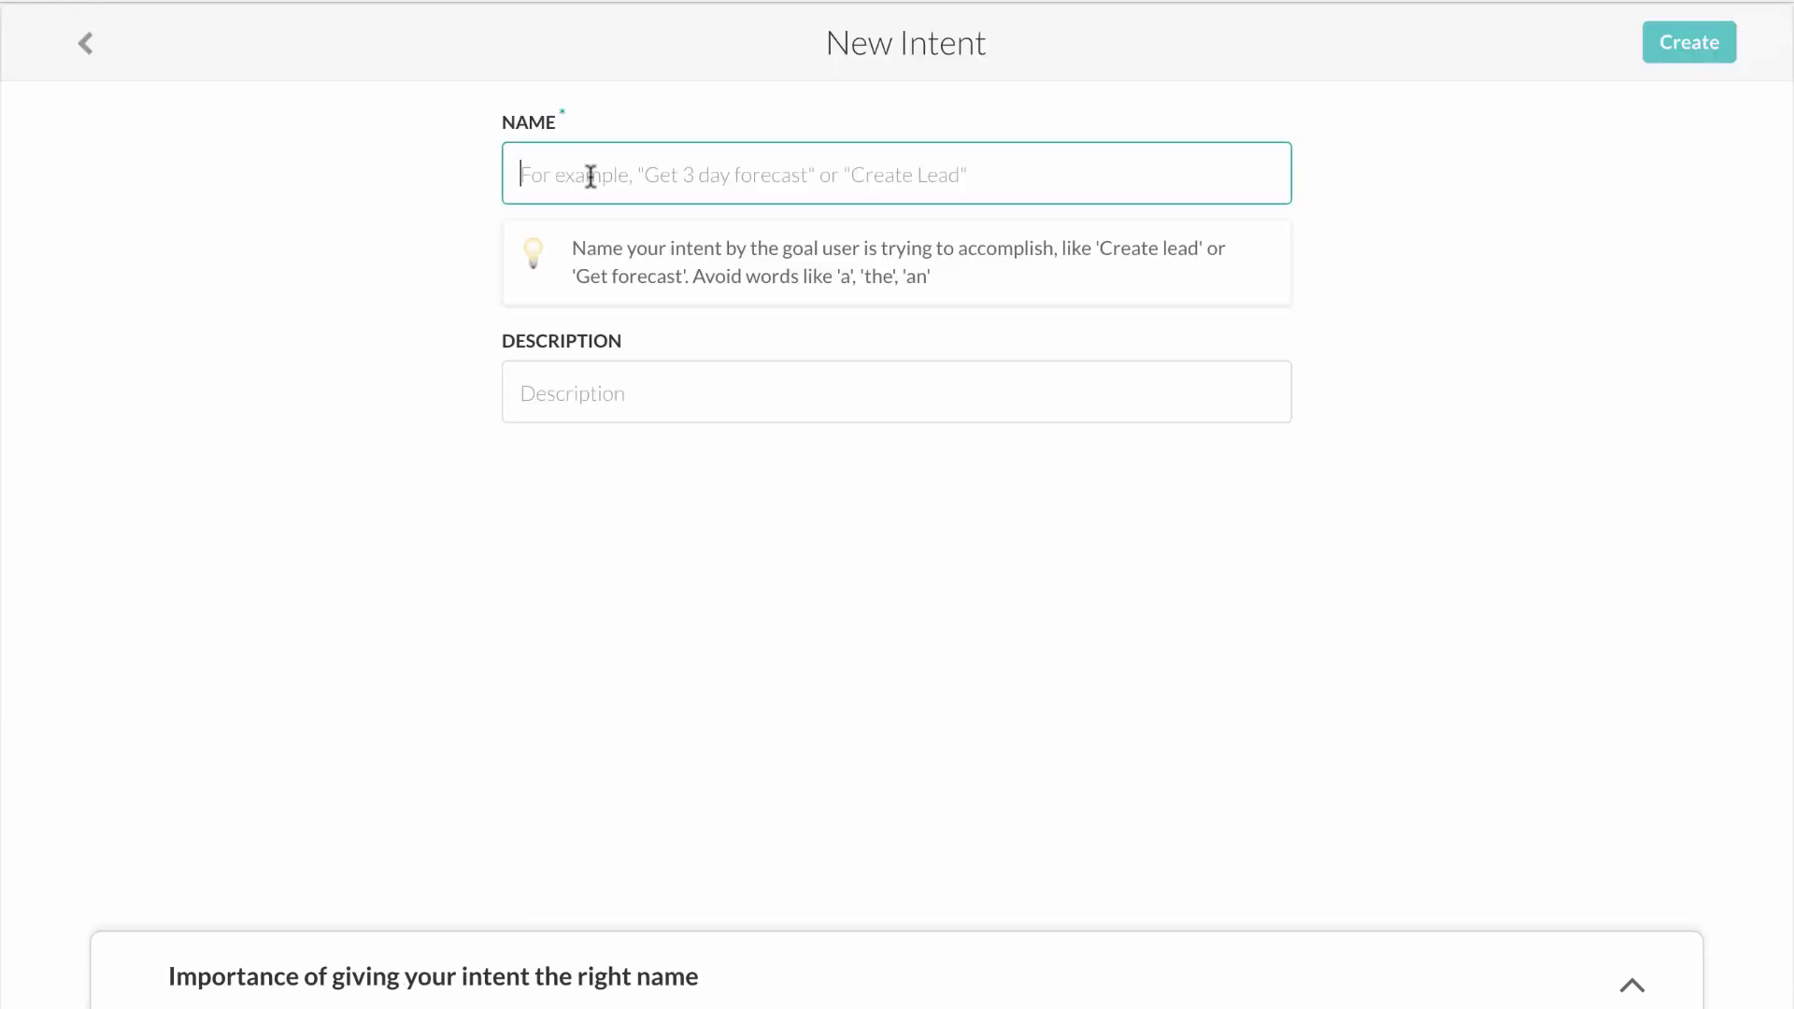
{"action": "type", "text": "Get "}
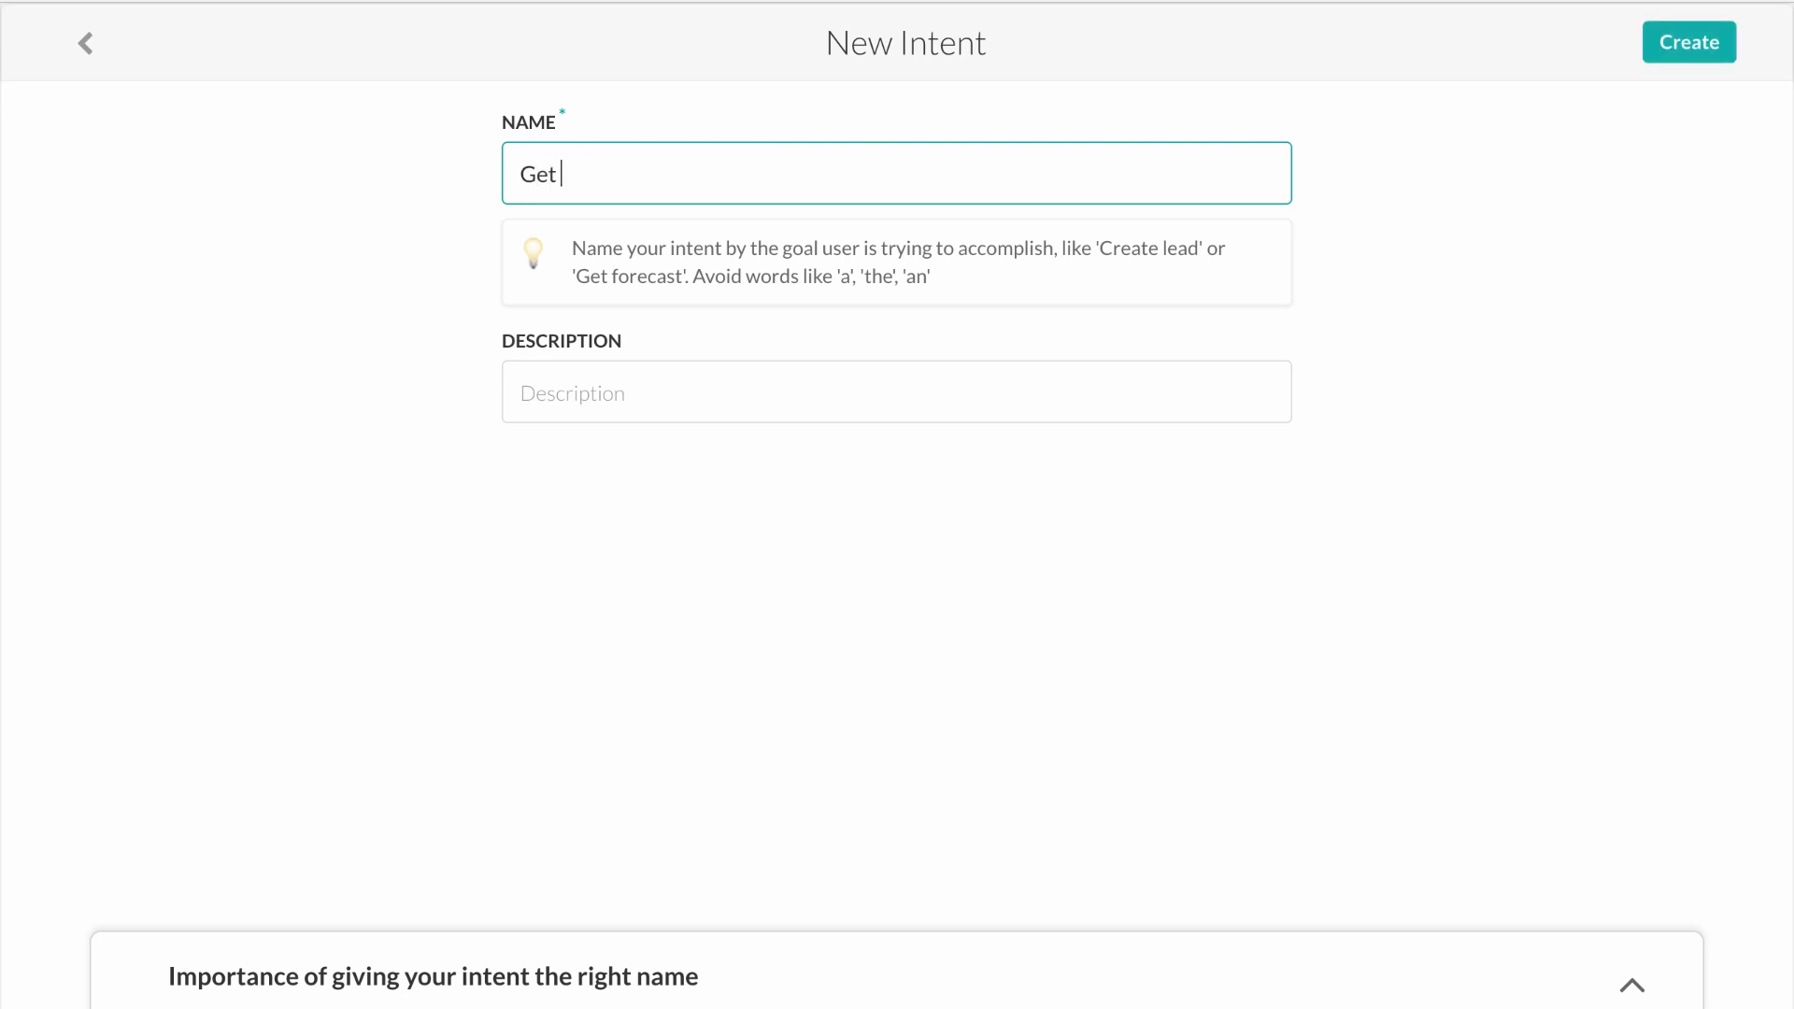
{"action": "type", "text": "Current Temperature"}
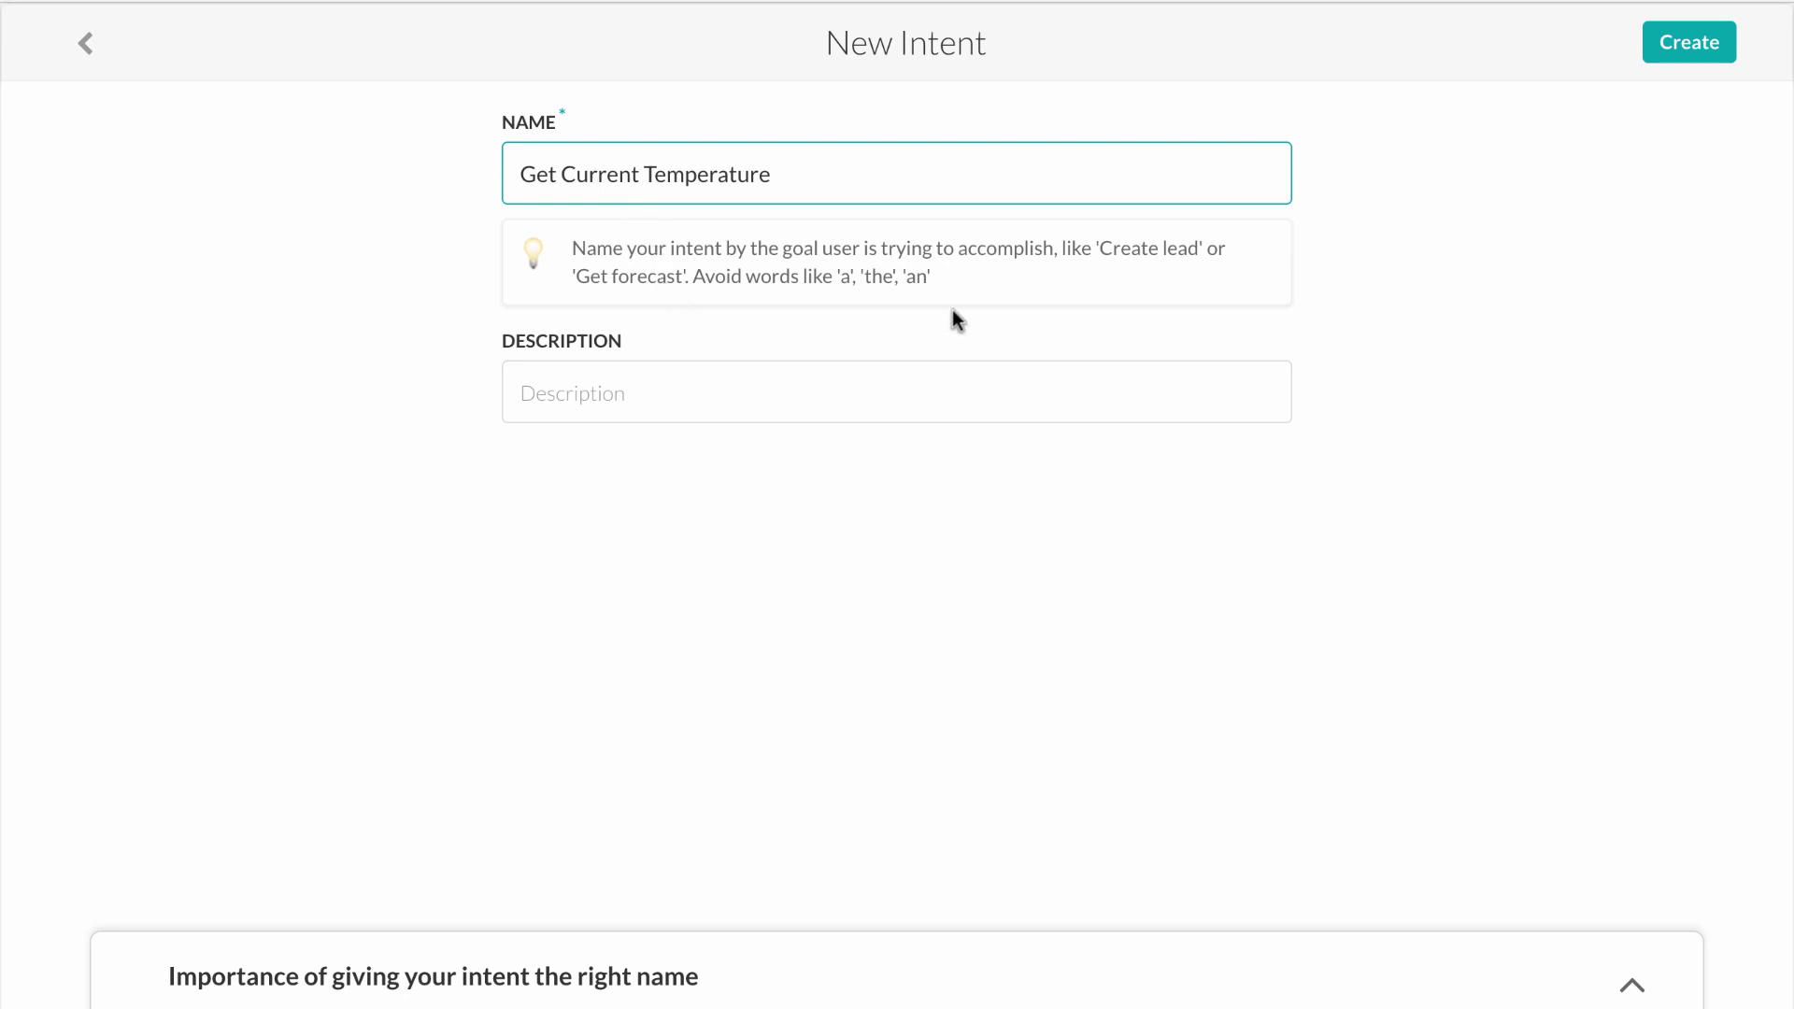
Create the Get Current Temperature dialog and show the entity options after its intent node.
{"action": "left_click", "coordinate": [1697, 51]}
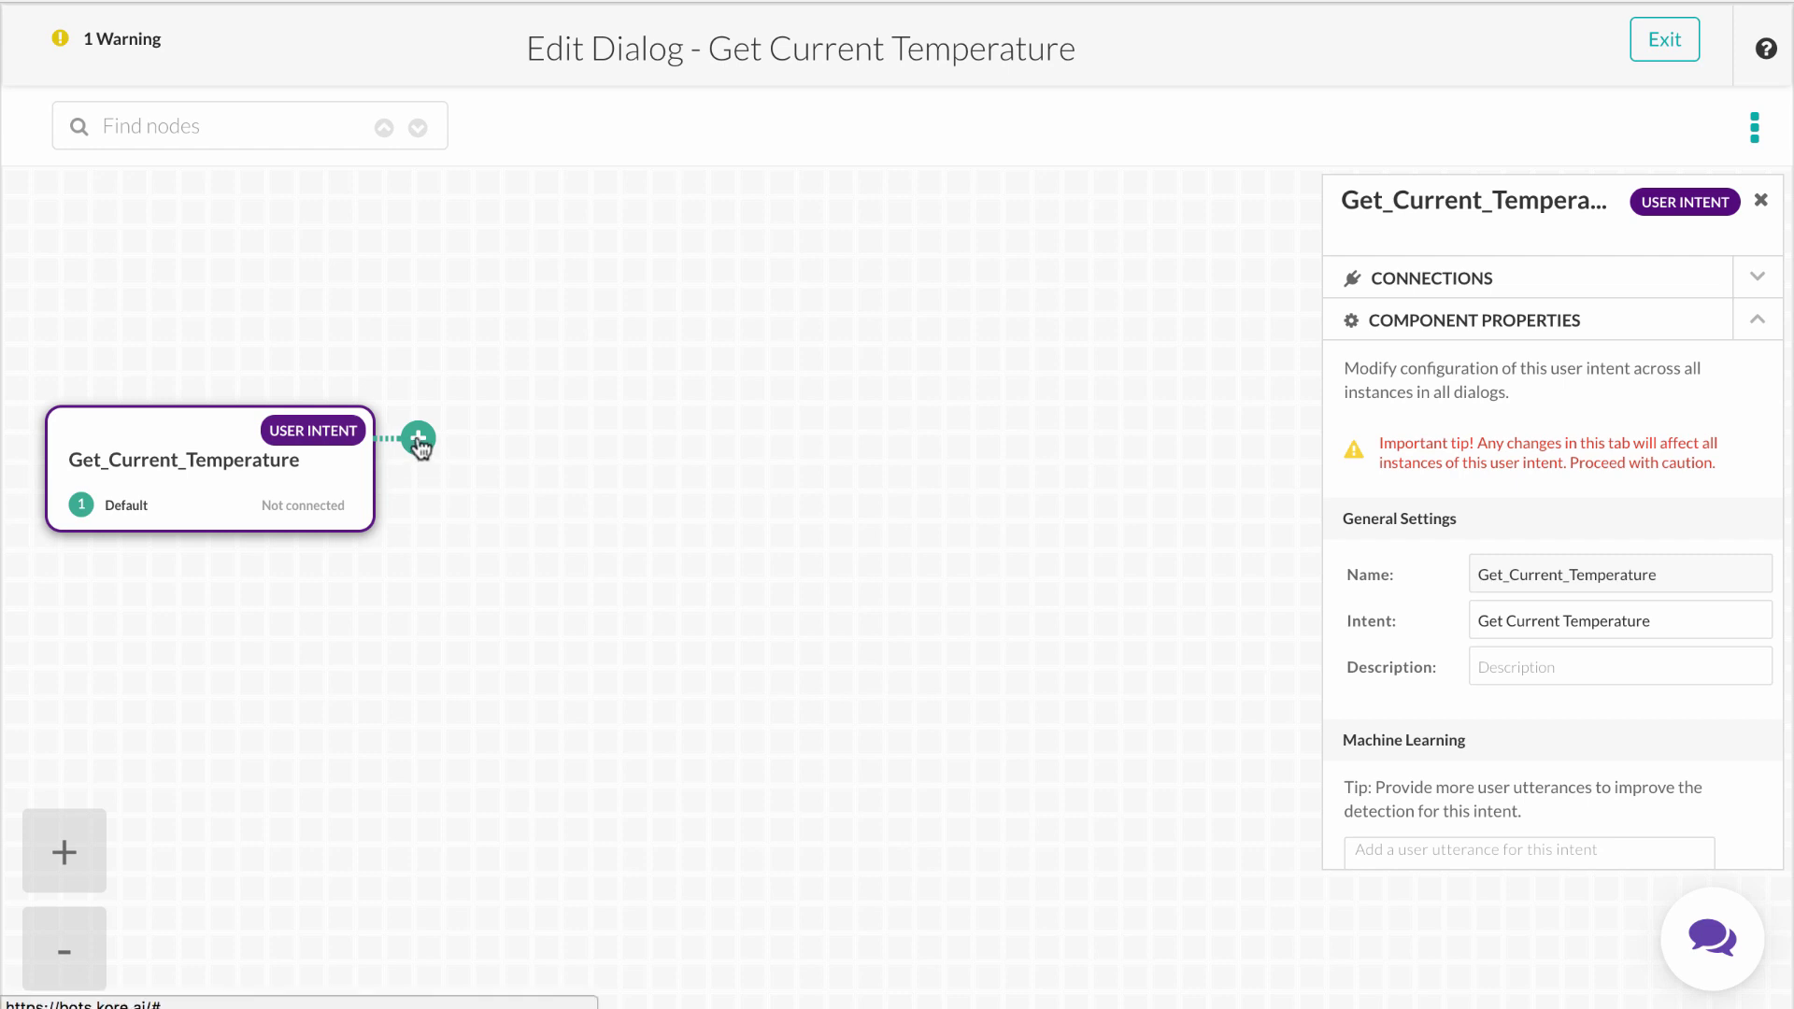
{"action": "left_click", "coordinate": [418, 439]}
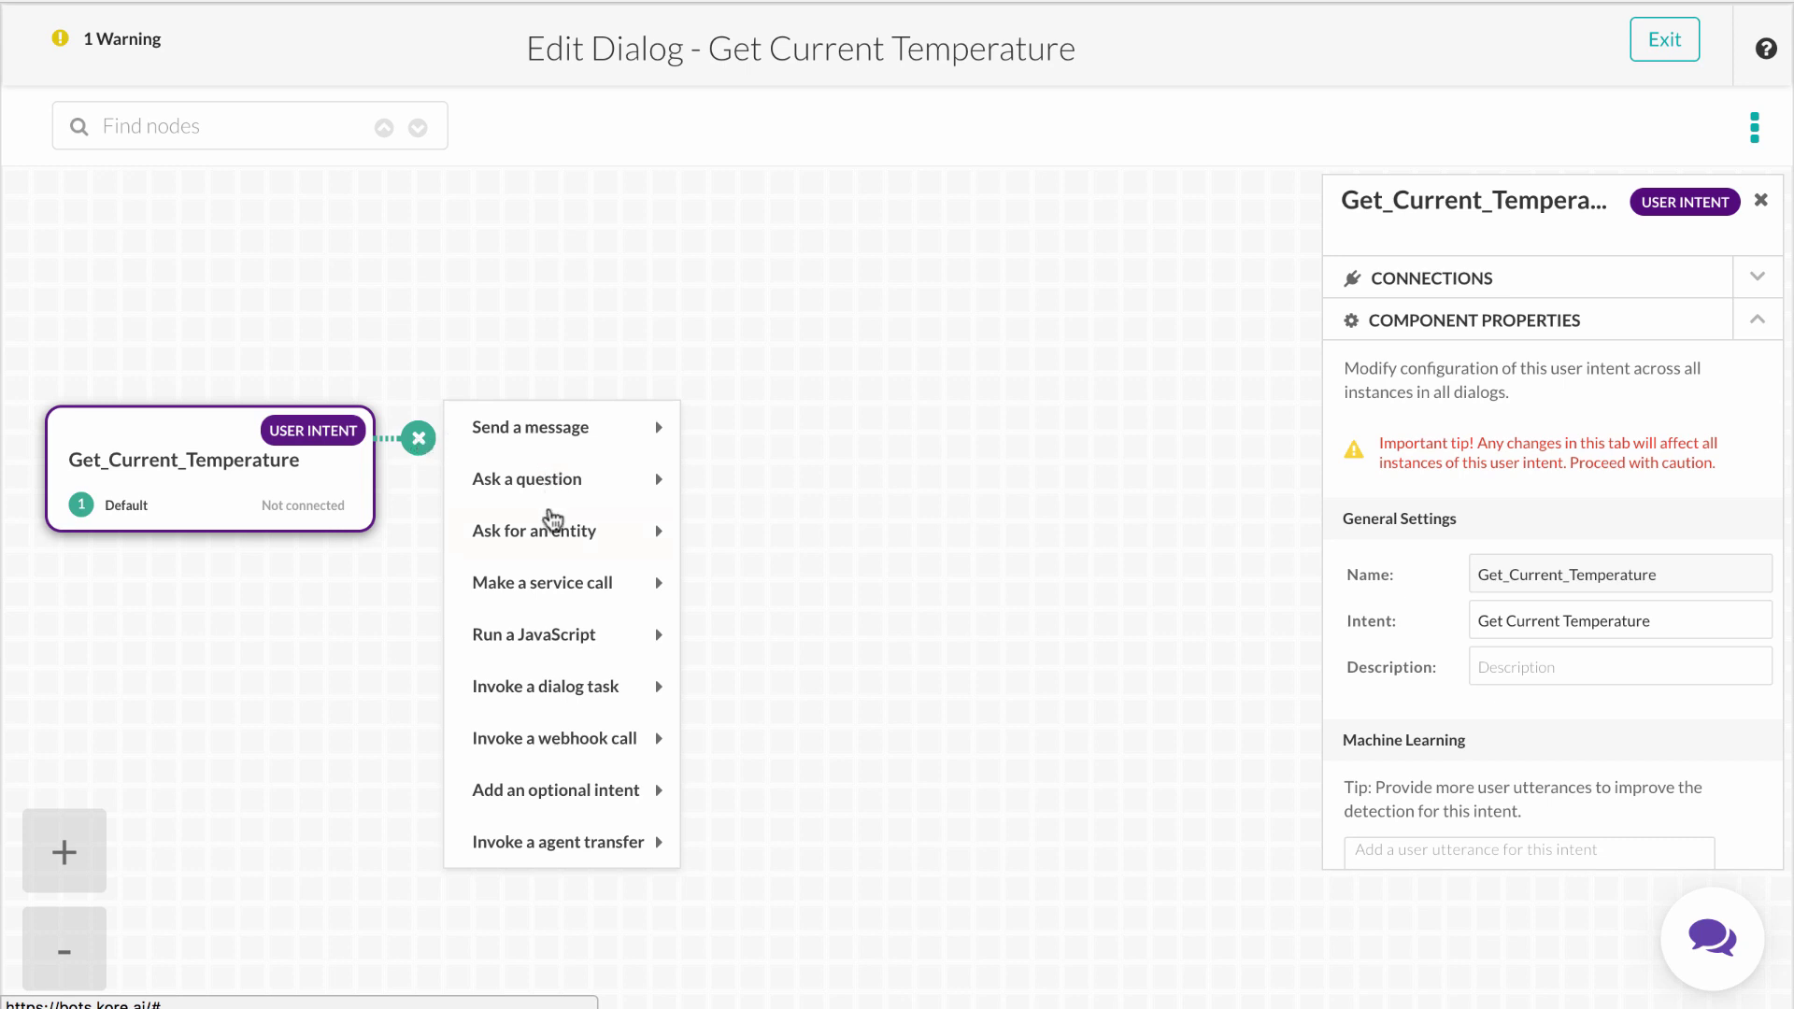
{"action": "mouse_move", "coordinate": [553, 543]}
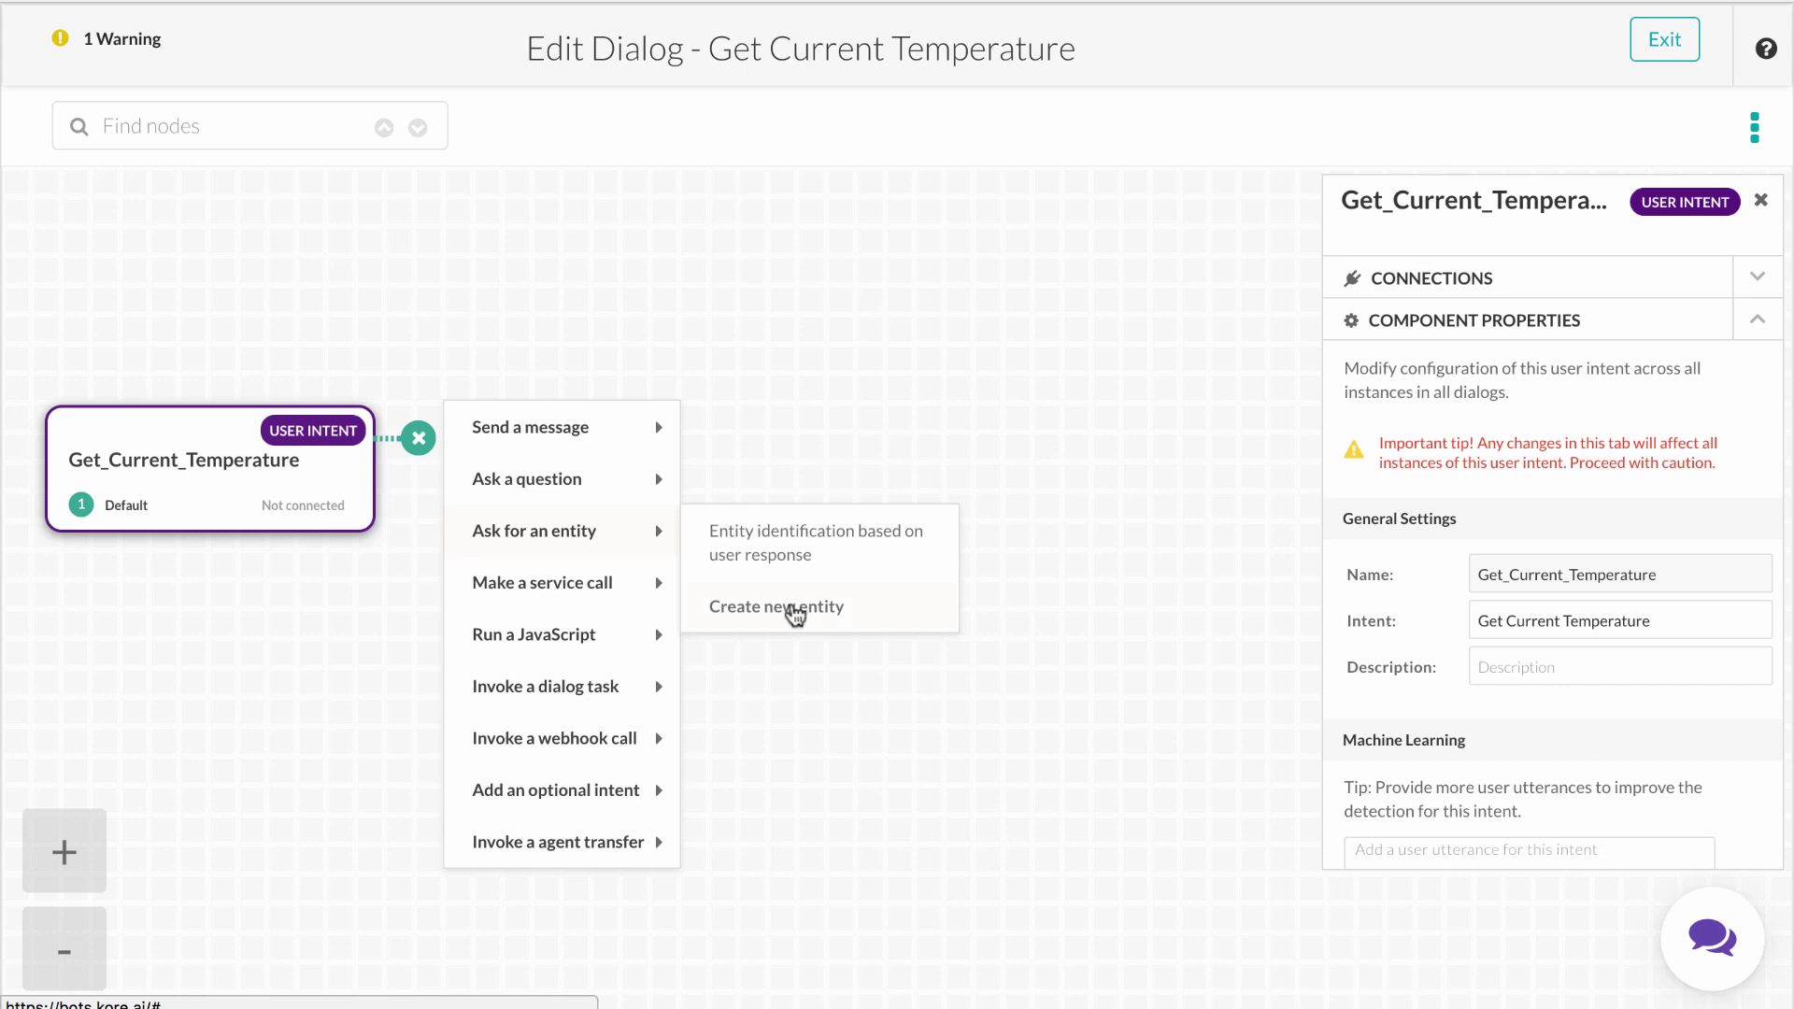
Add a Location entity with the prompt 'Which location would you like the temperature for?'.
{"action": "left_click", "coordinate": [796, 615]}
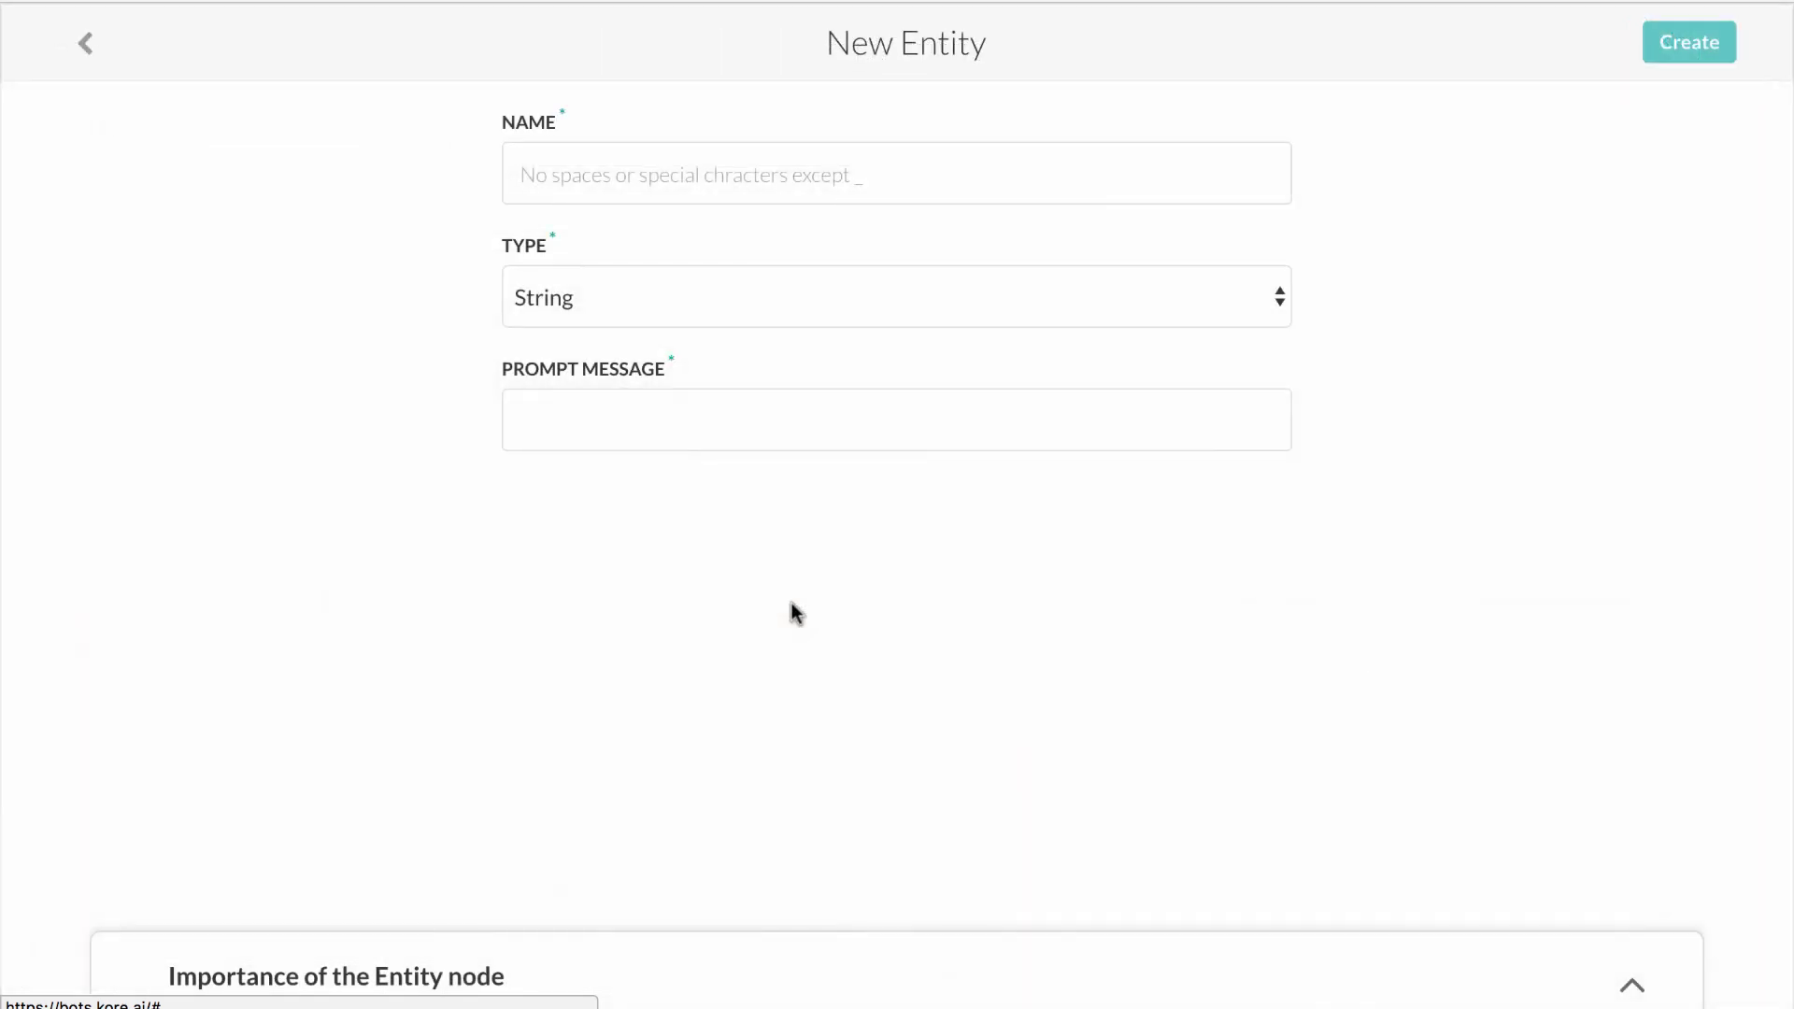
{"action": "left_click", "coordinate": [799, 187]}
{"action": "type", "text": "Location"}
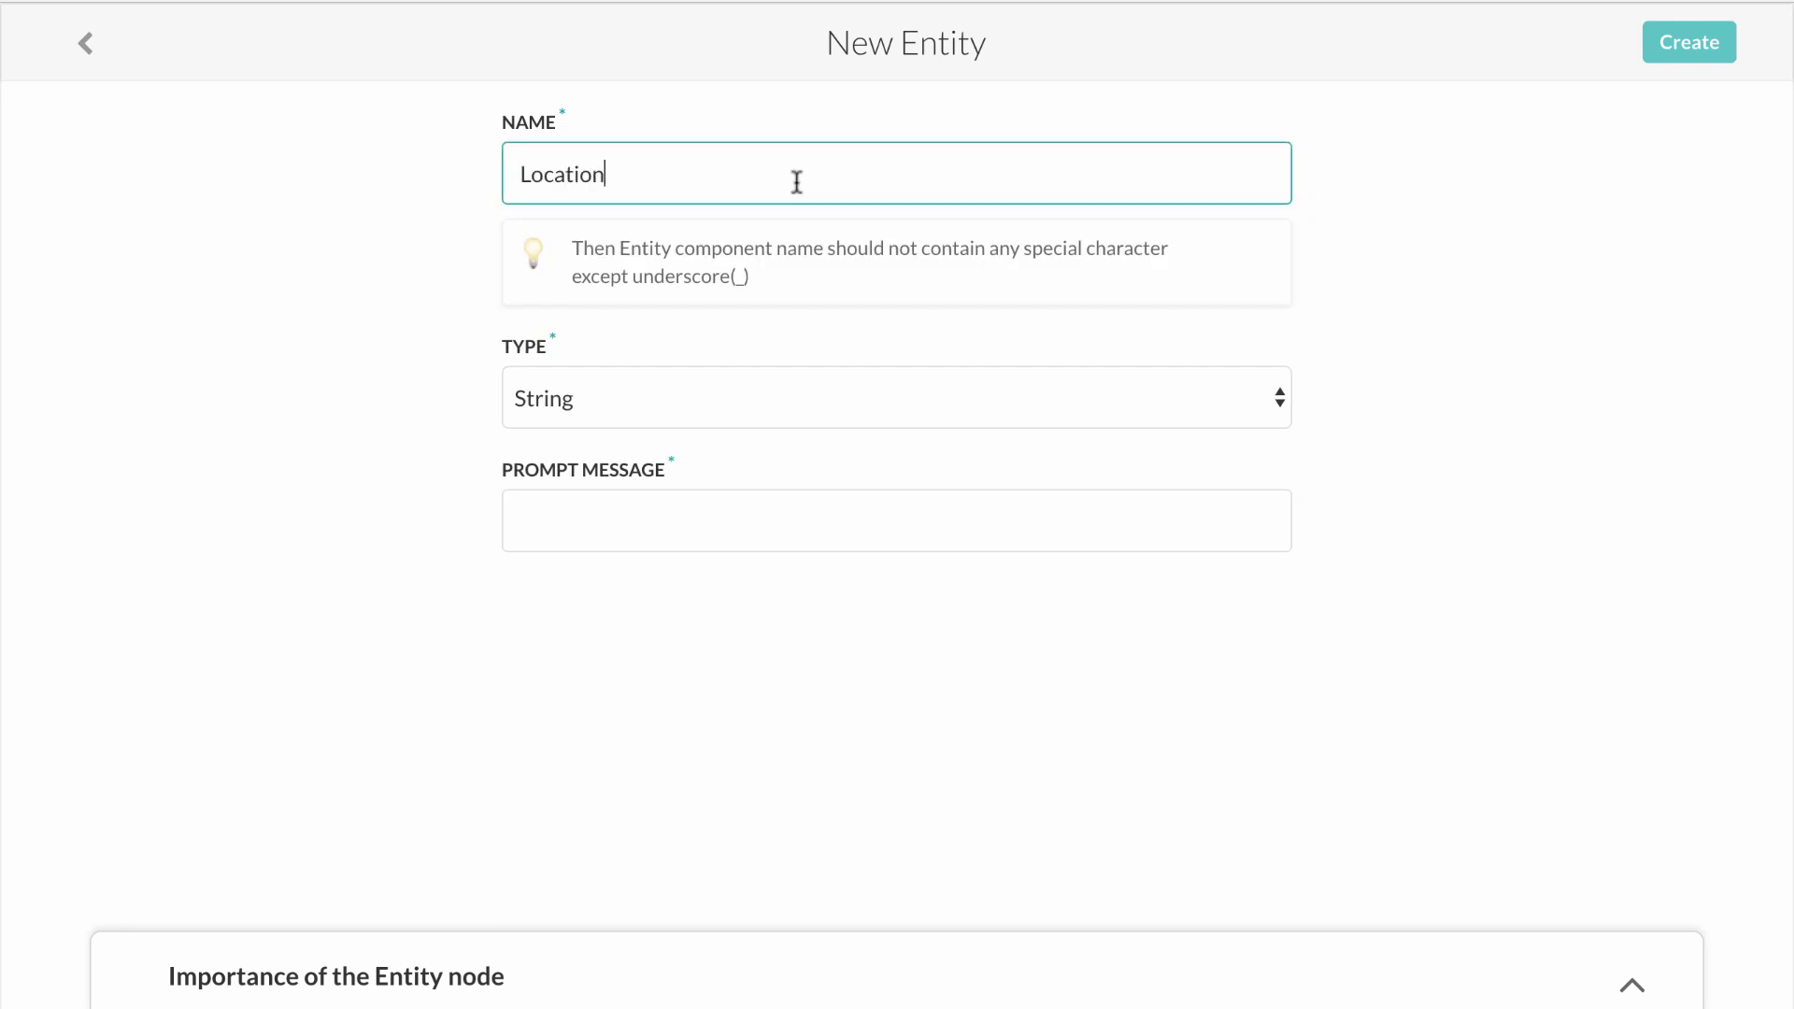
{"action": "left_click", "coordinate": [706, 520]}
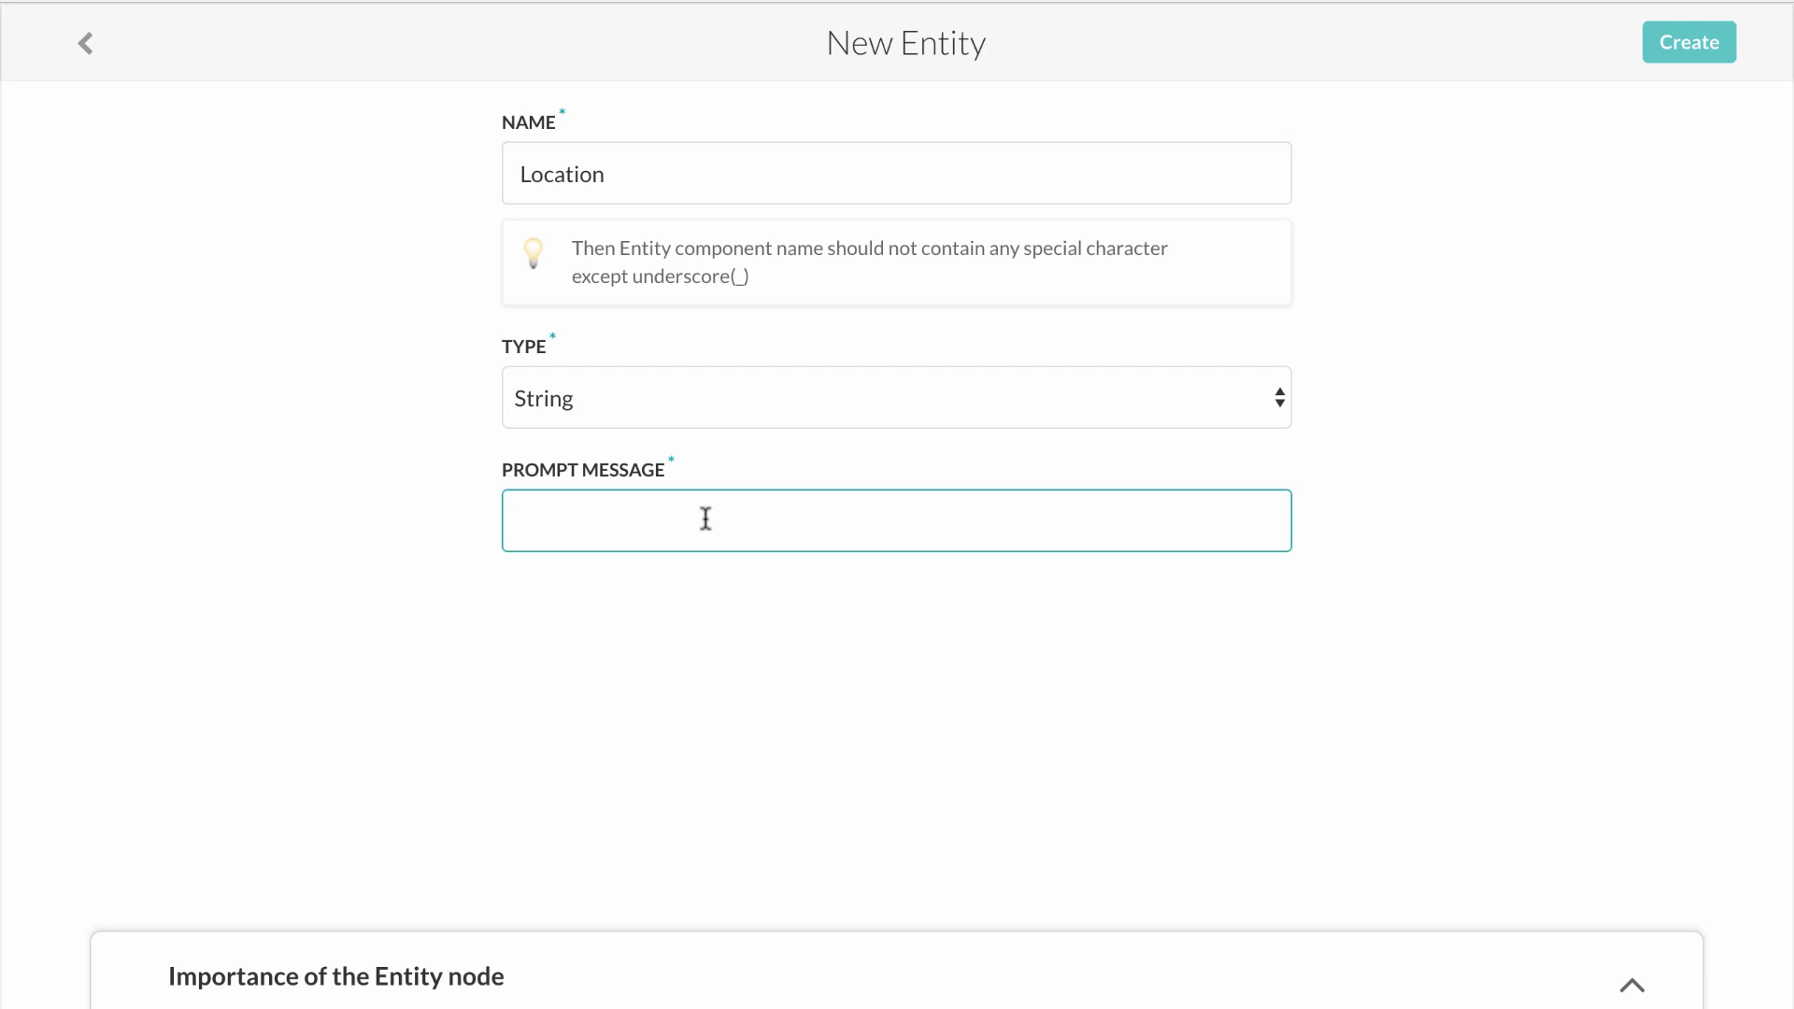
{"action": "type", "text": "Which "}
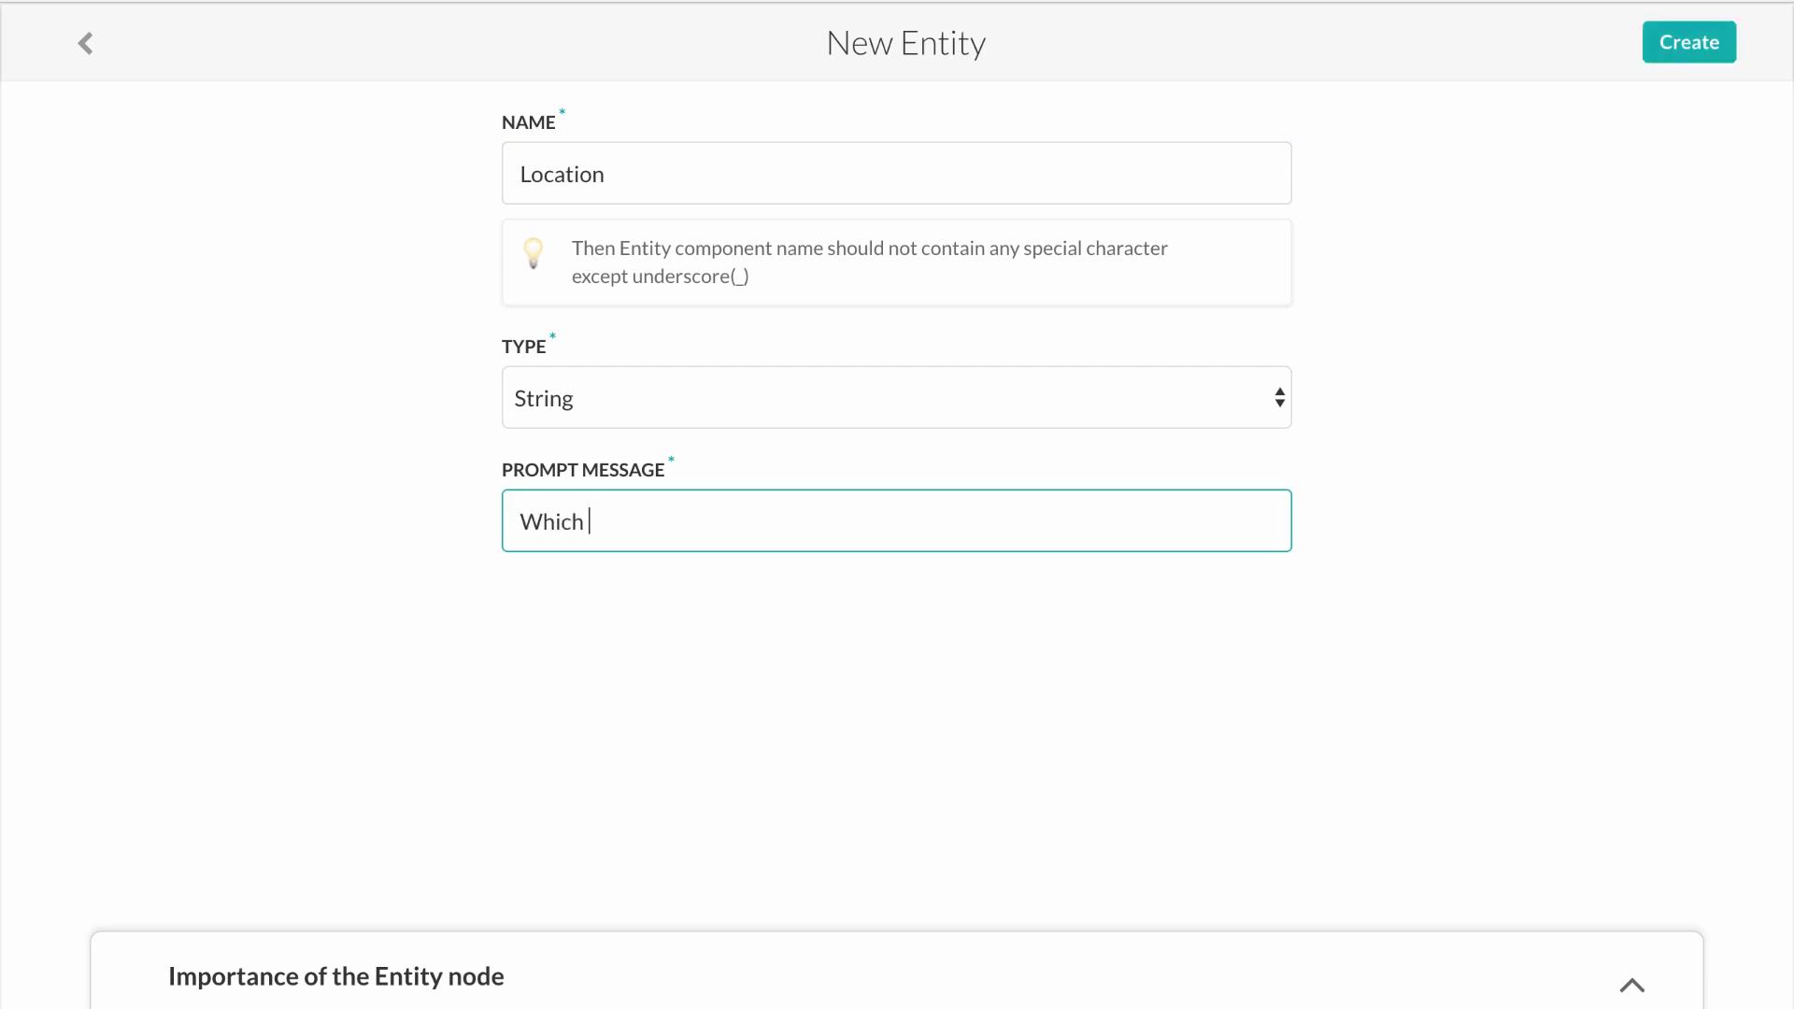
{"action": "type", "text": "location would you li"}
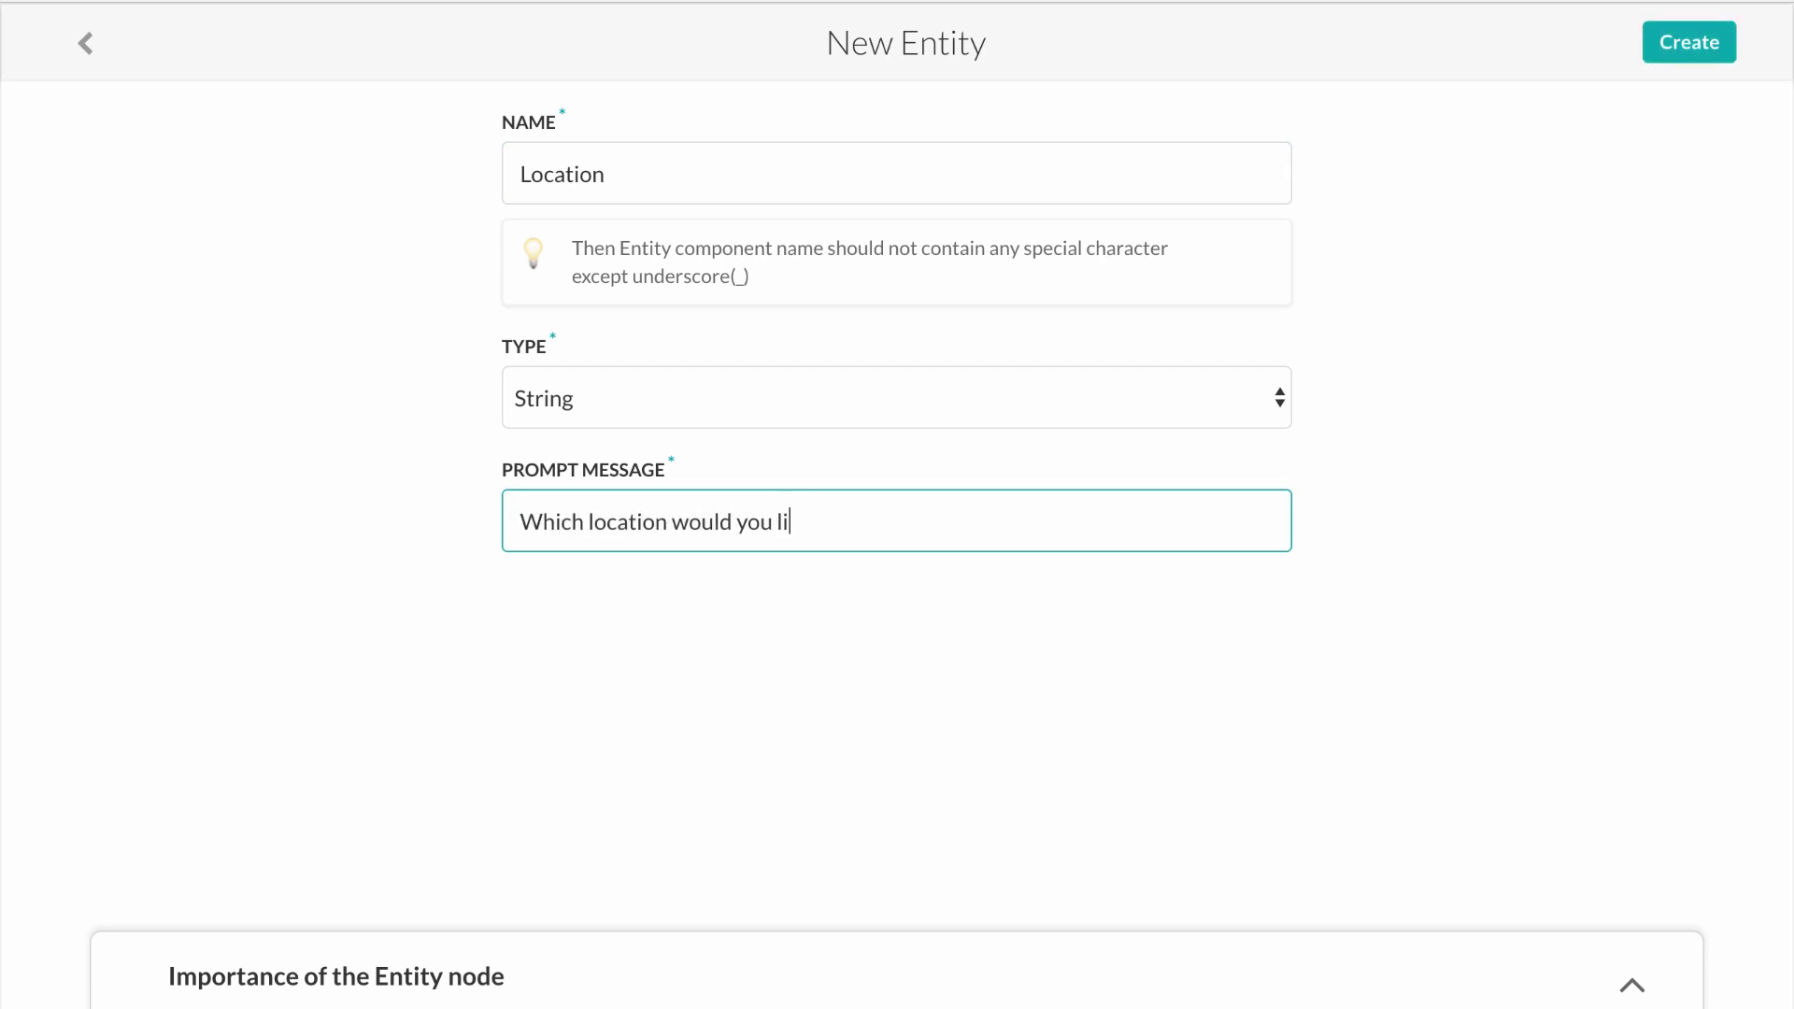
{"action": "type", "text": "ke the temperature for?"}
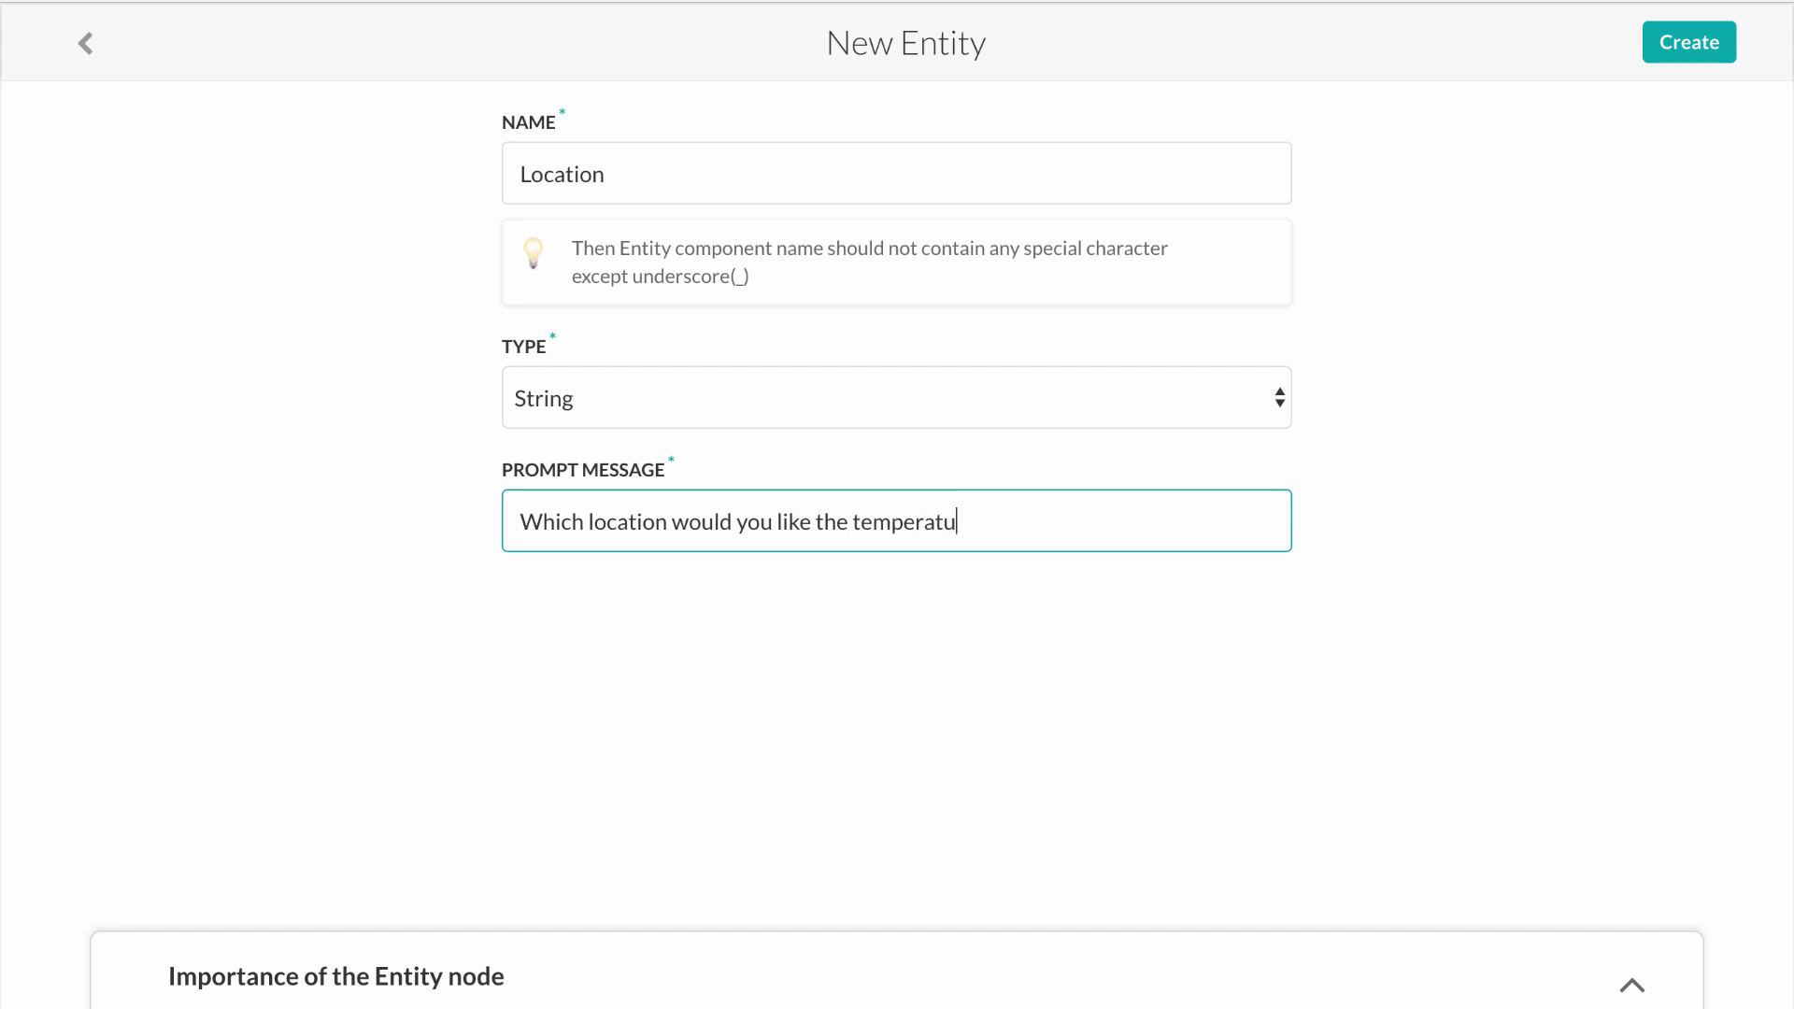
{"action": "left_click", "coordinate": [1690, 42]}
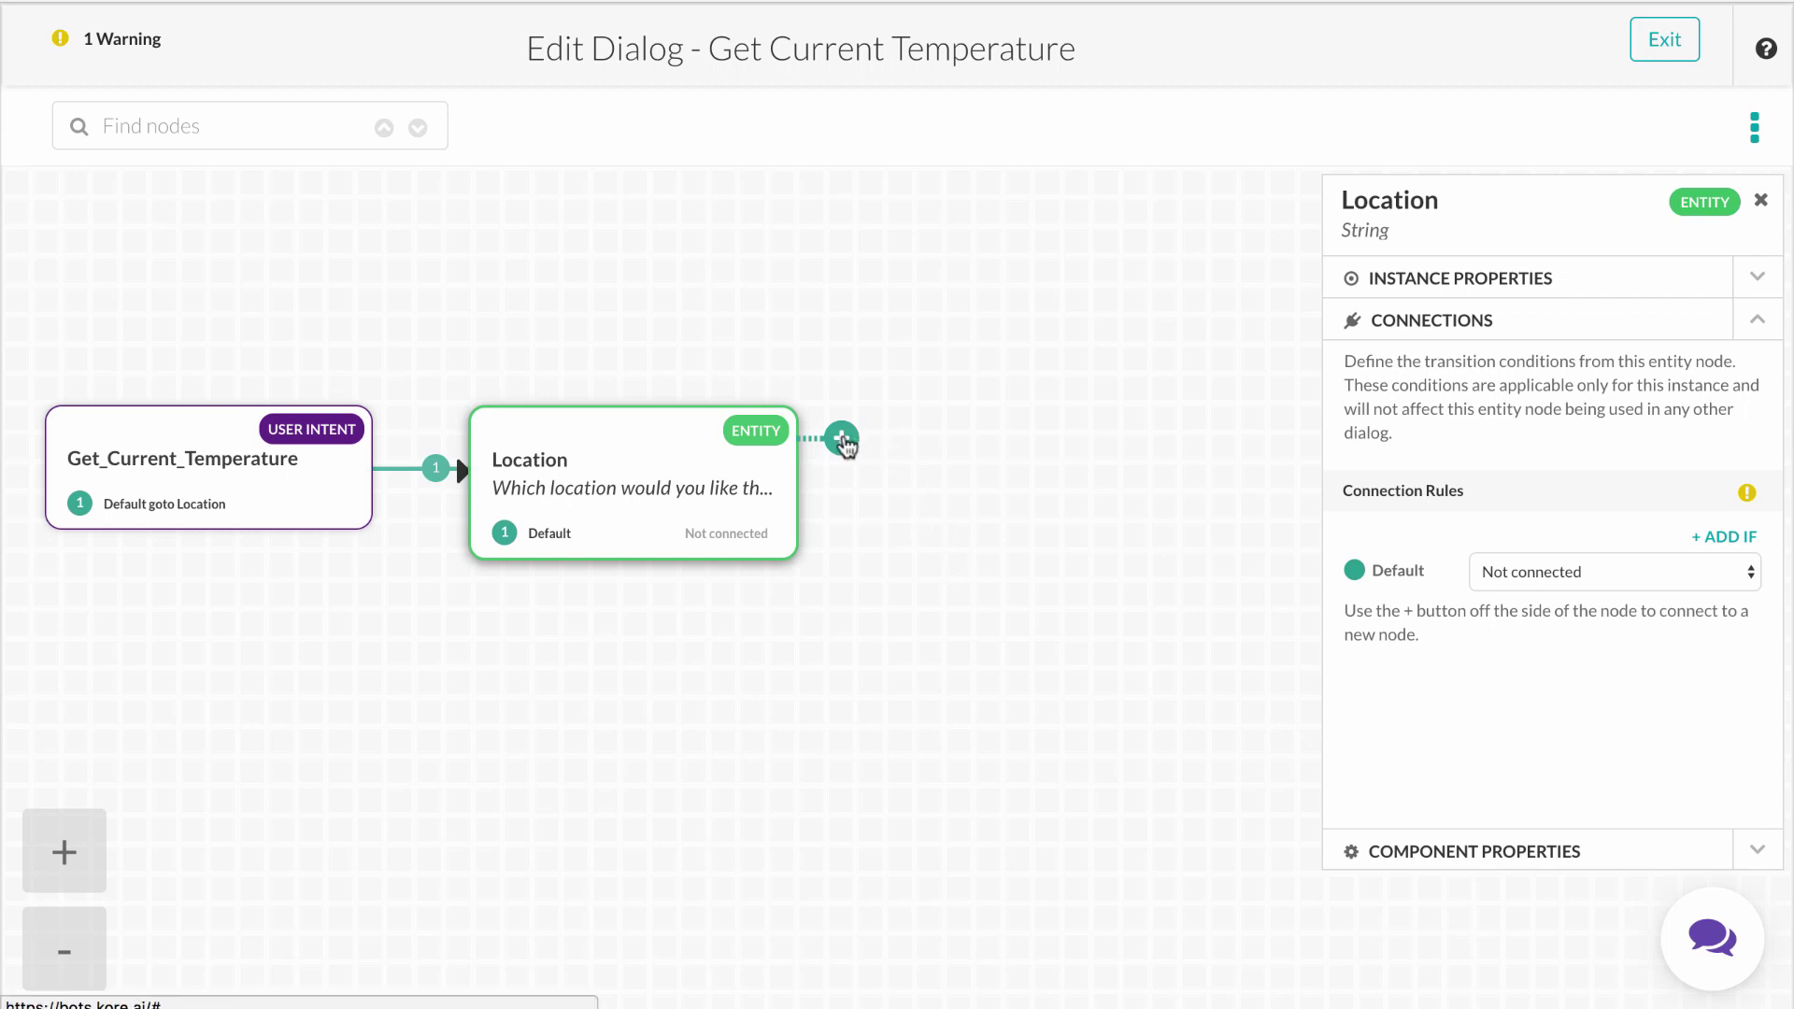
Start a new service call node after Location, named GetWeatherService.
{"action": "left_click", "coordinate": [842, 438]}
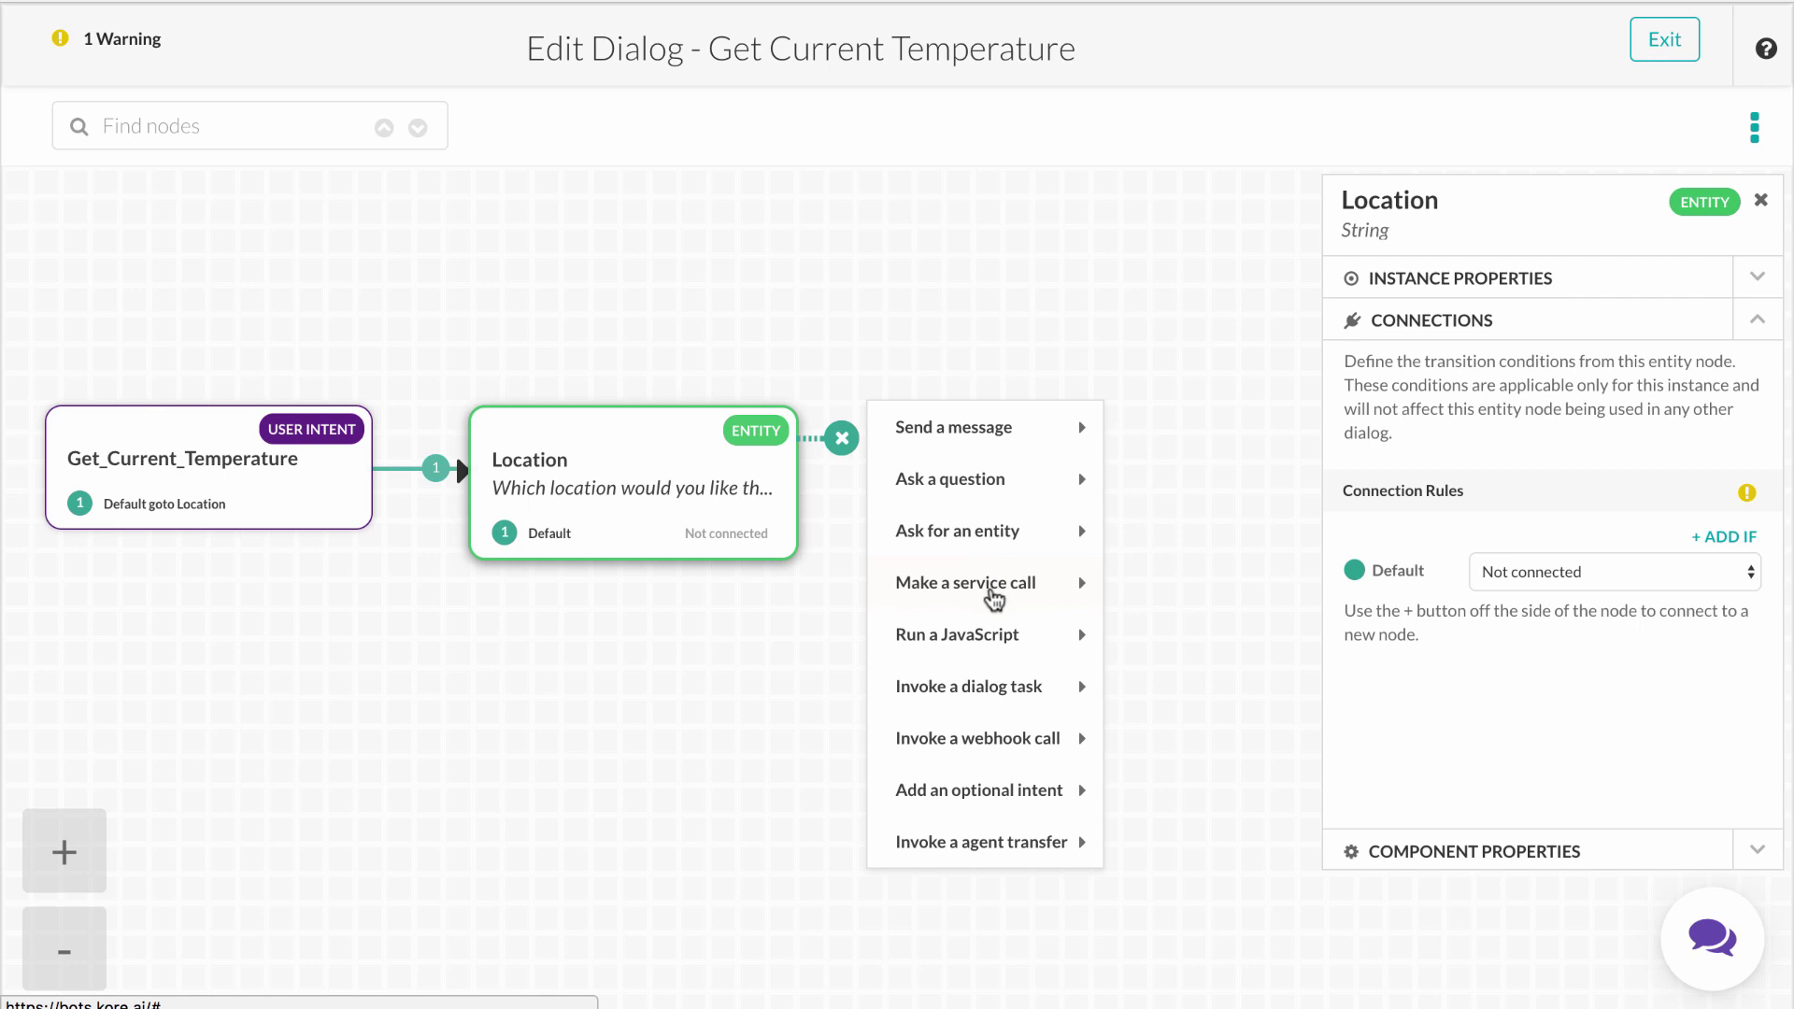
{"action": "mouse_move", "coordinate": [994, 598]}
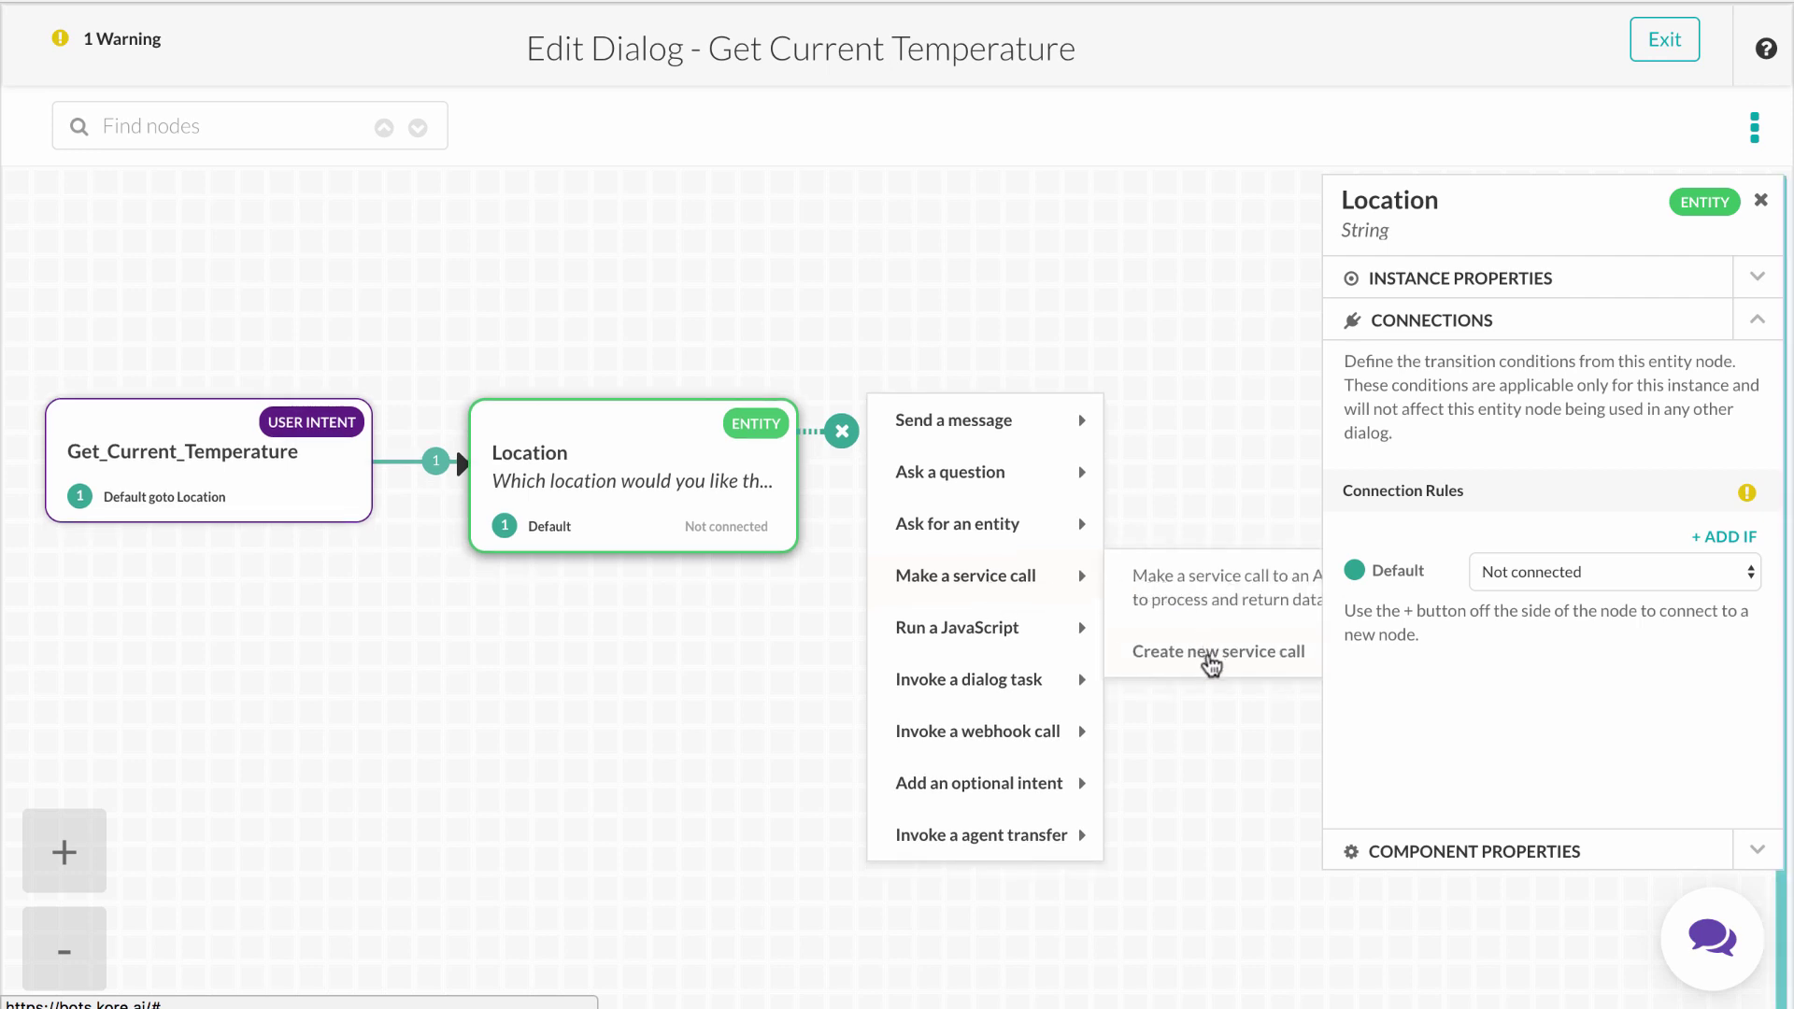
{"action": "left_click", "coordinate": [1211, 654]}
{"action": "left_click", "coordinate": [985, 181]}
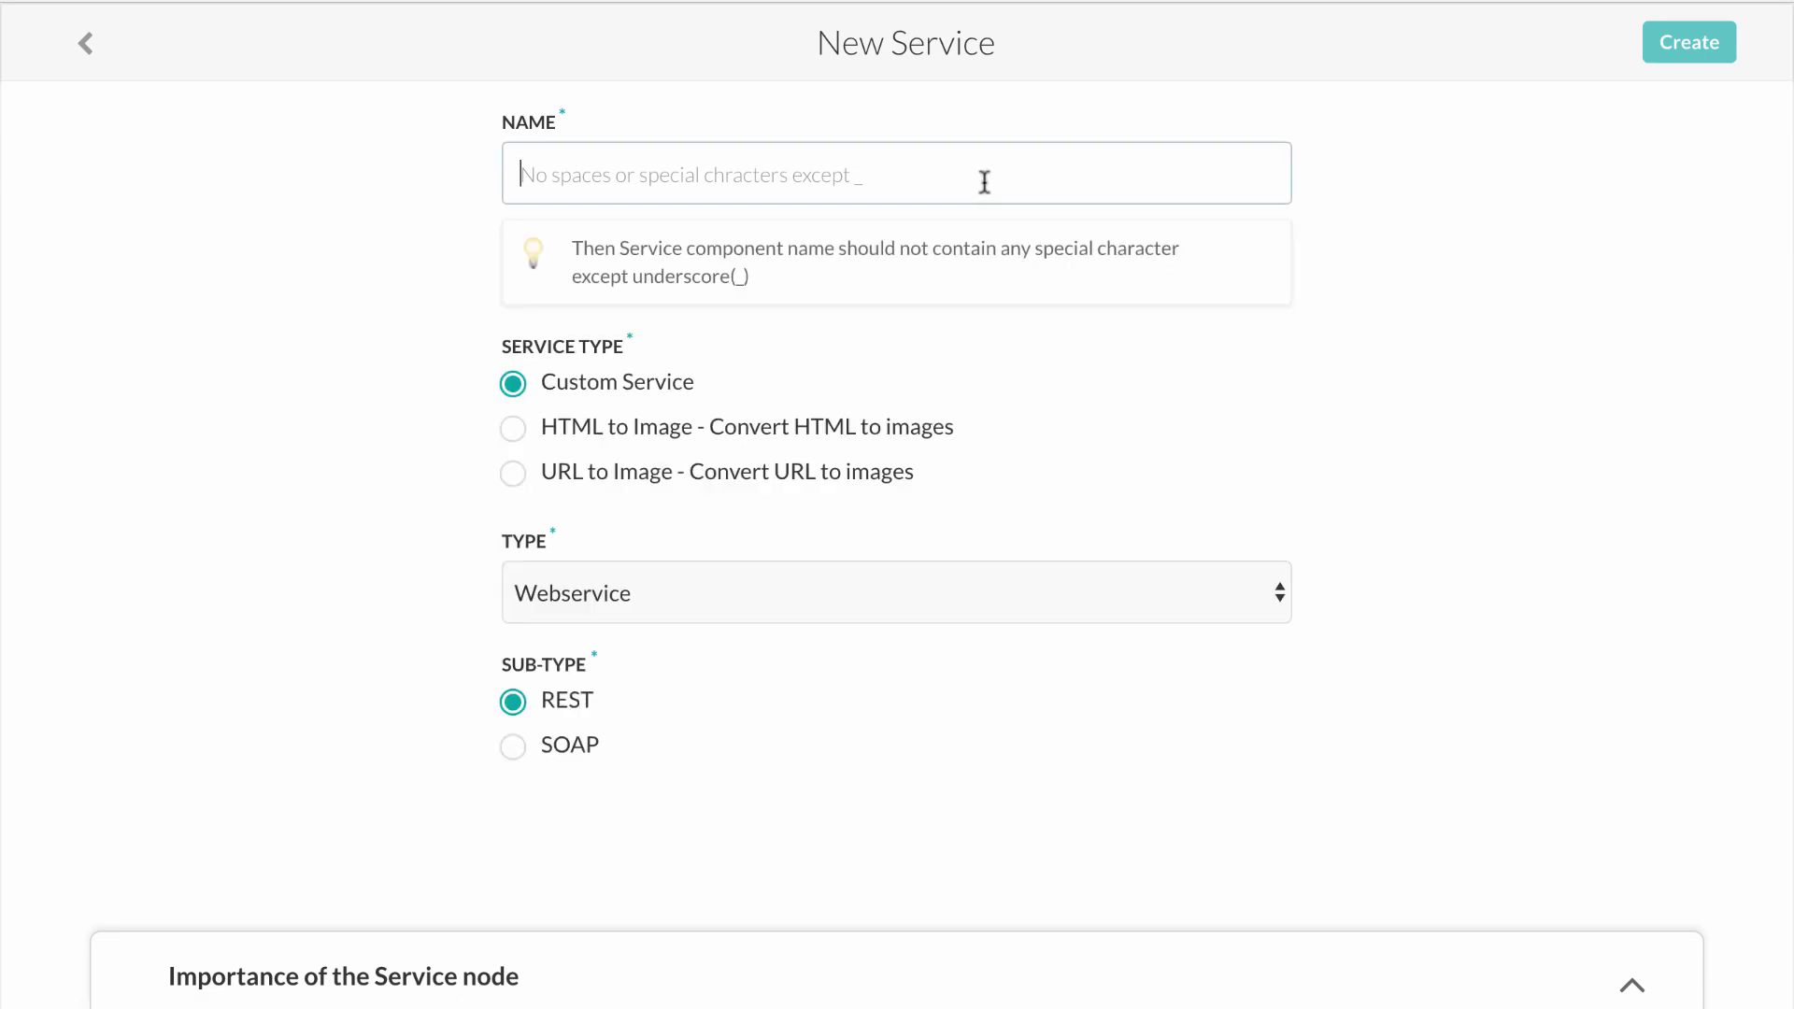
{"action": "type", "text": "GetWeather"}
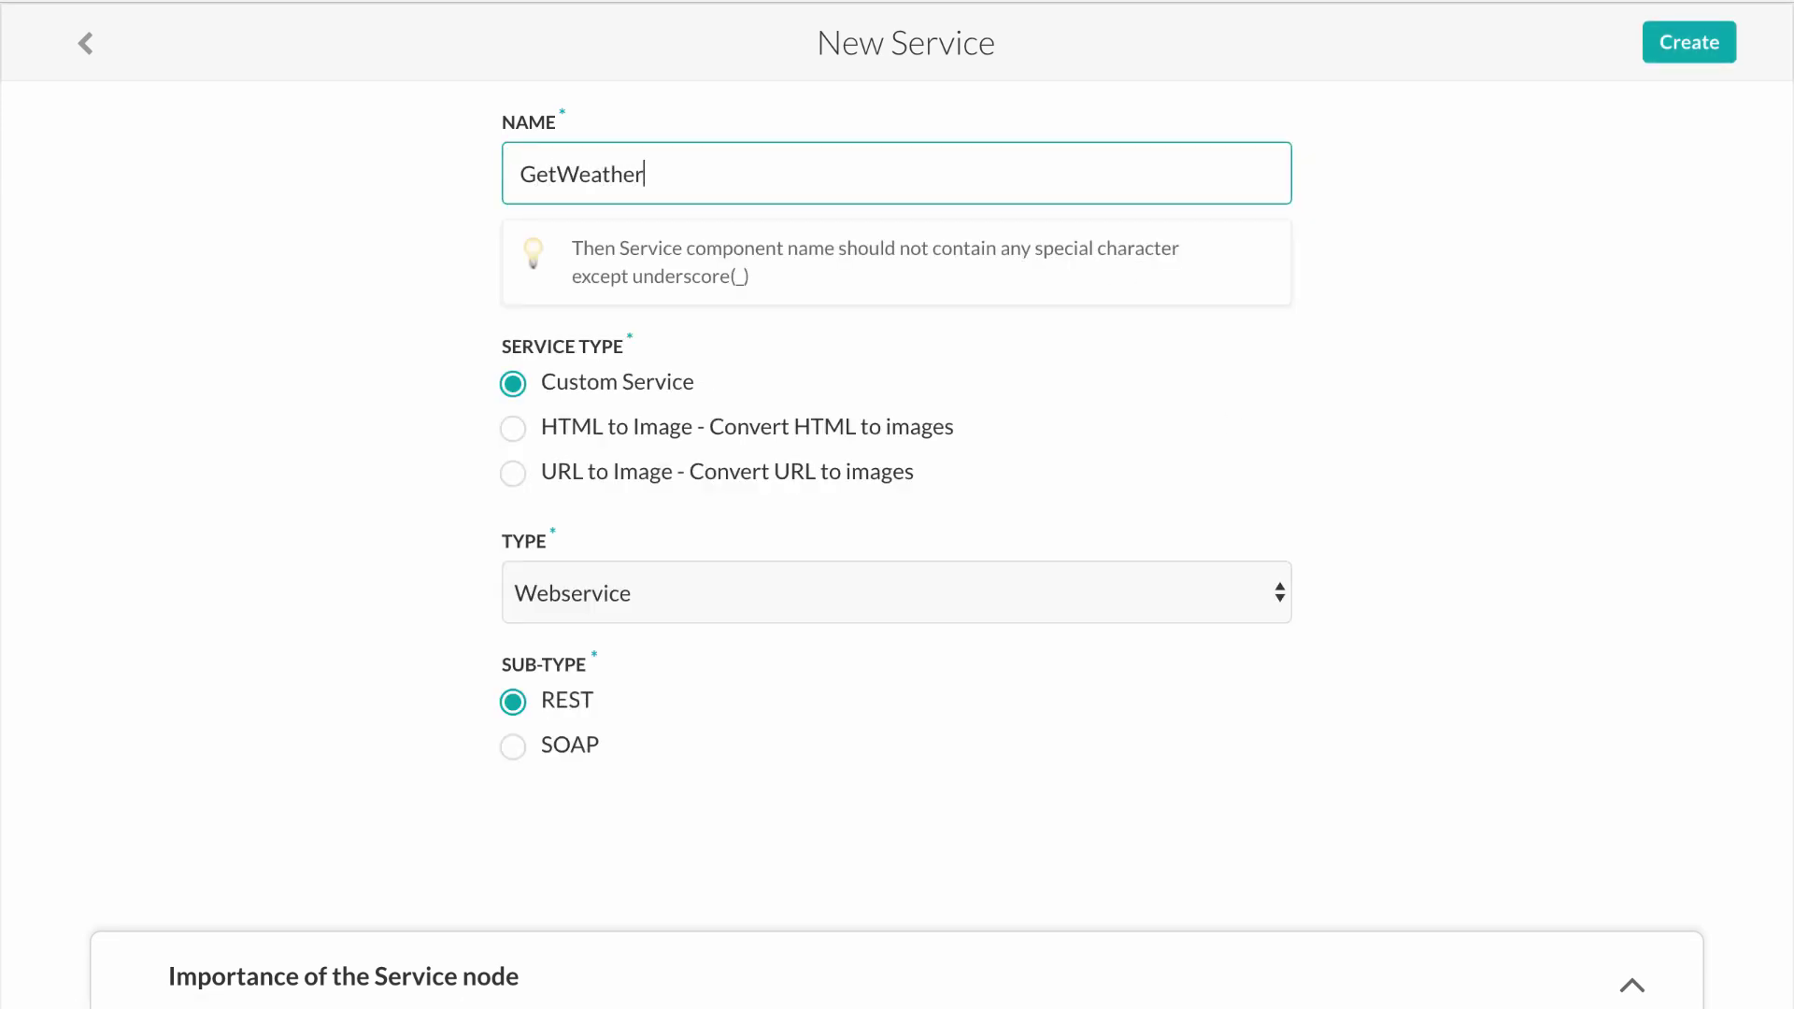
{"action": "type", "text": "Service"}
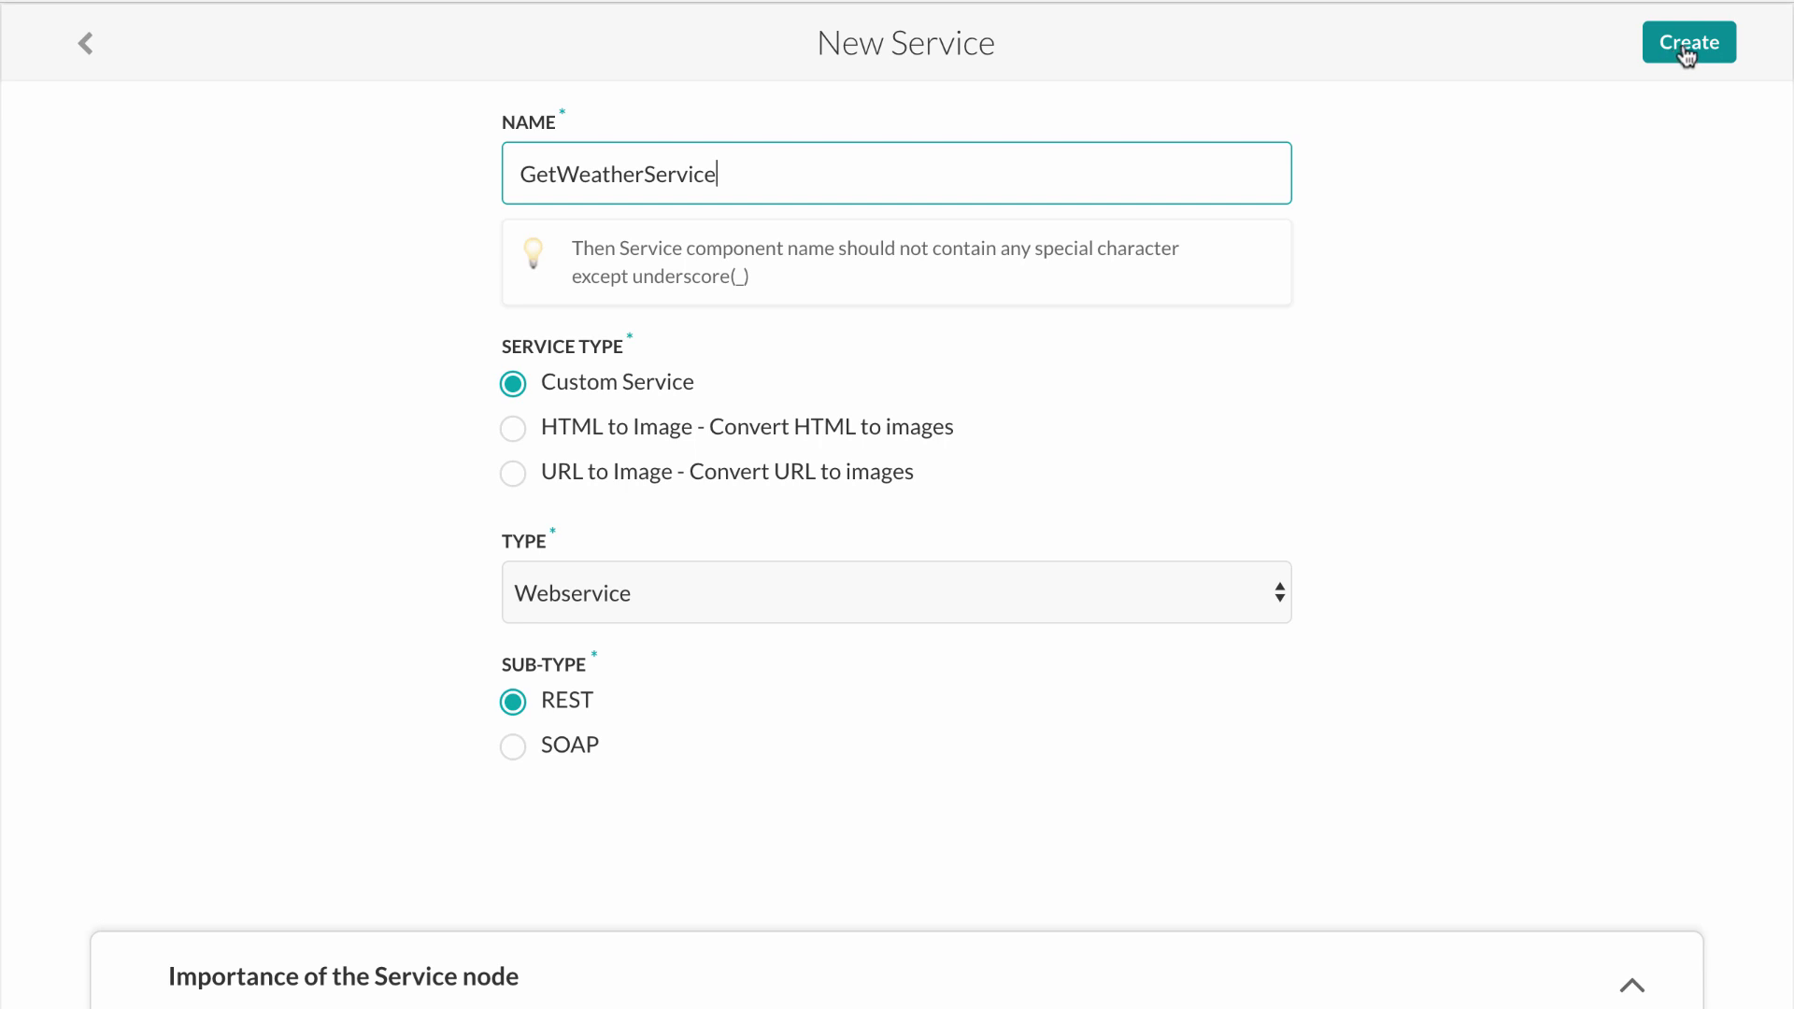
Create the GetWeatherService node and review its GET request URL.
{"action": "left_click", "coordinate": [1687, 47]}
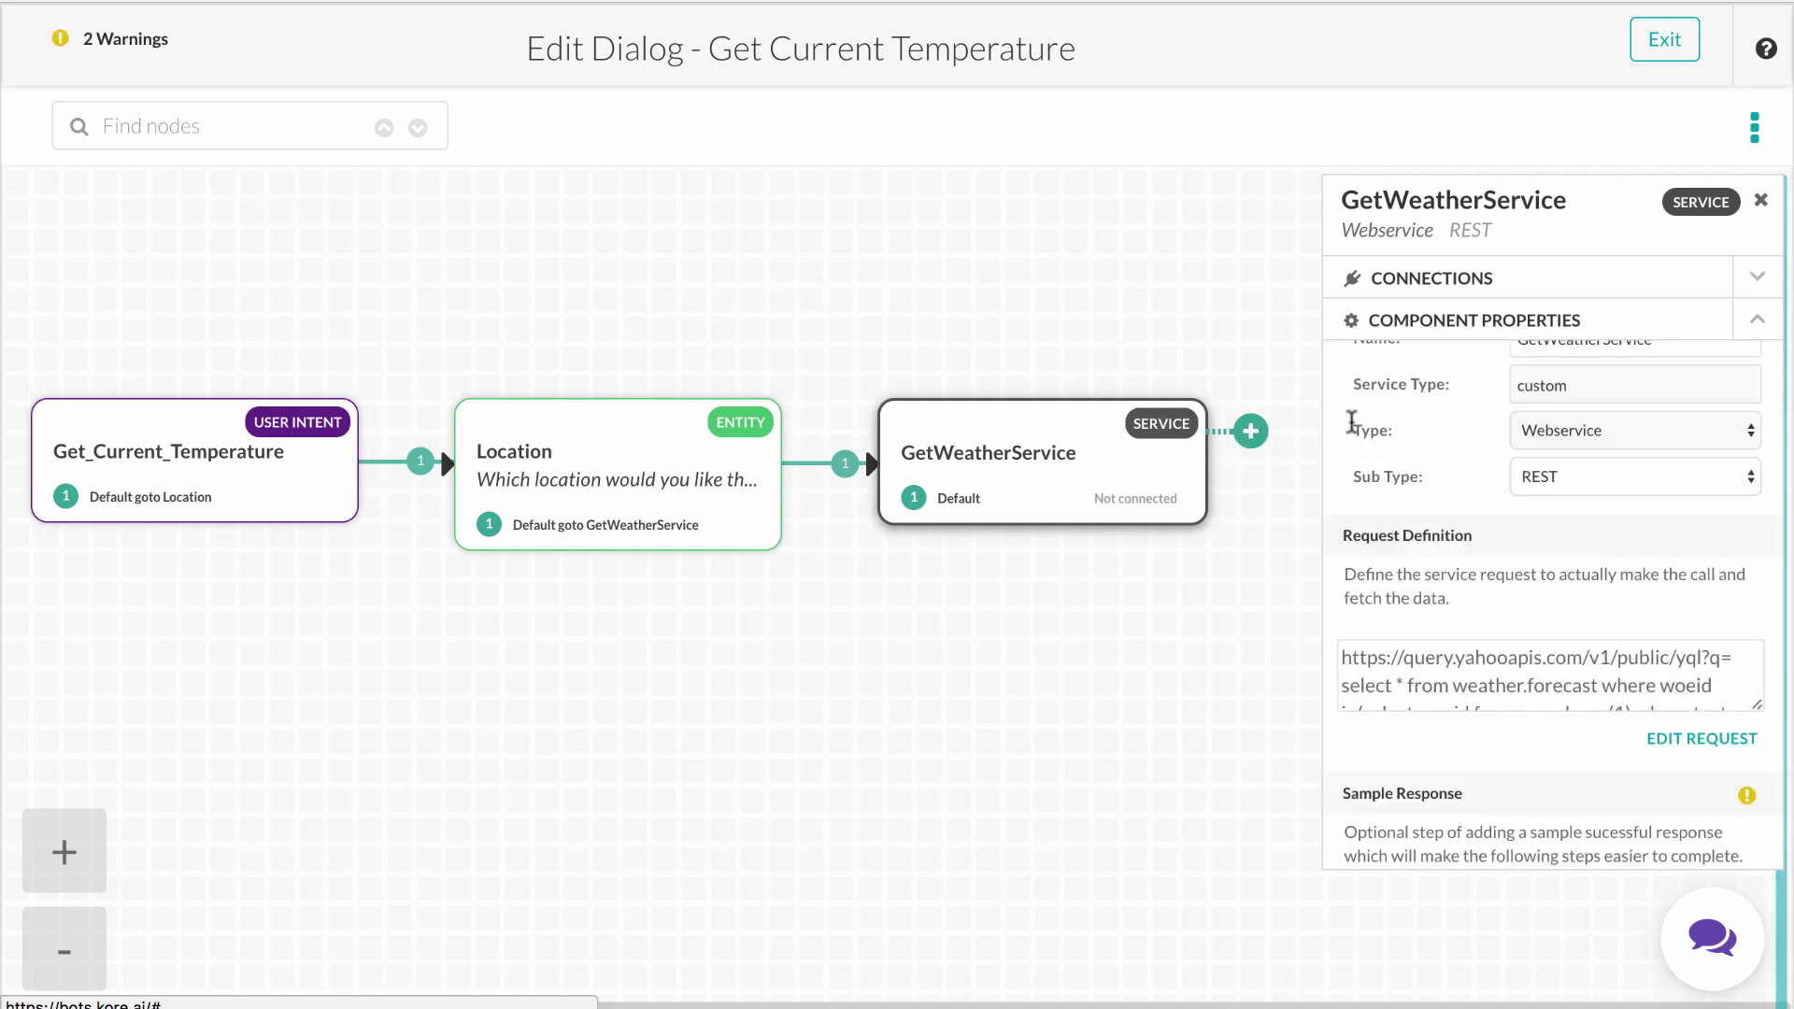
{"action": "scroll", "coordinate": [1454, 430], "scroll_direction": "up", "scroll_amount": 2}
{"action": "scroll", "coordinate": [1455, 435], "scroll_direction": "down", "scroll_amount": 3}
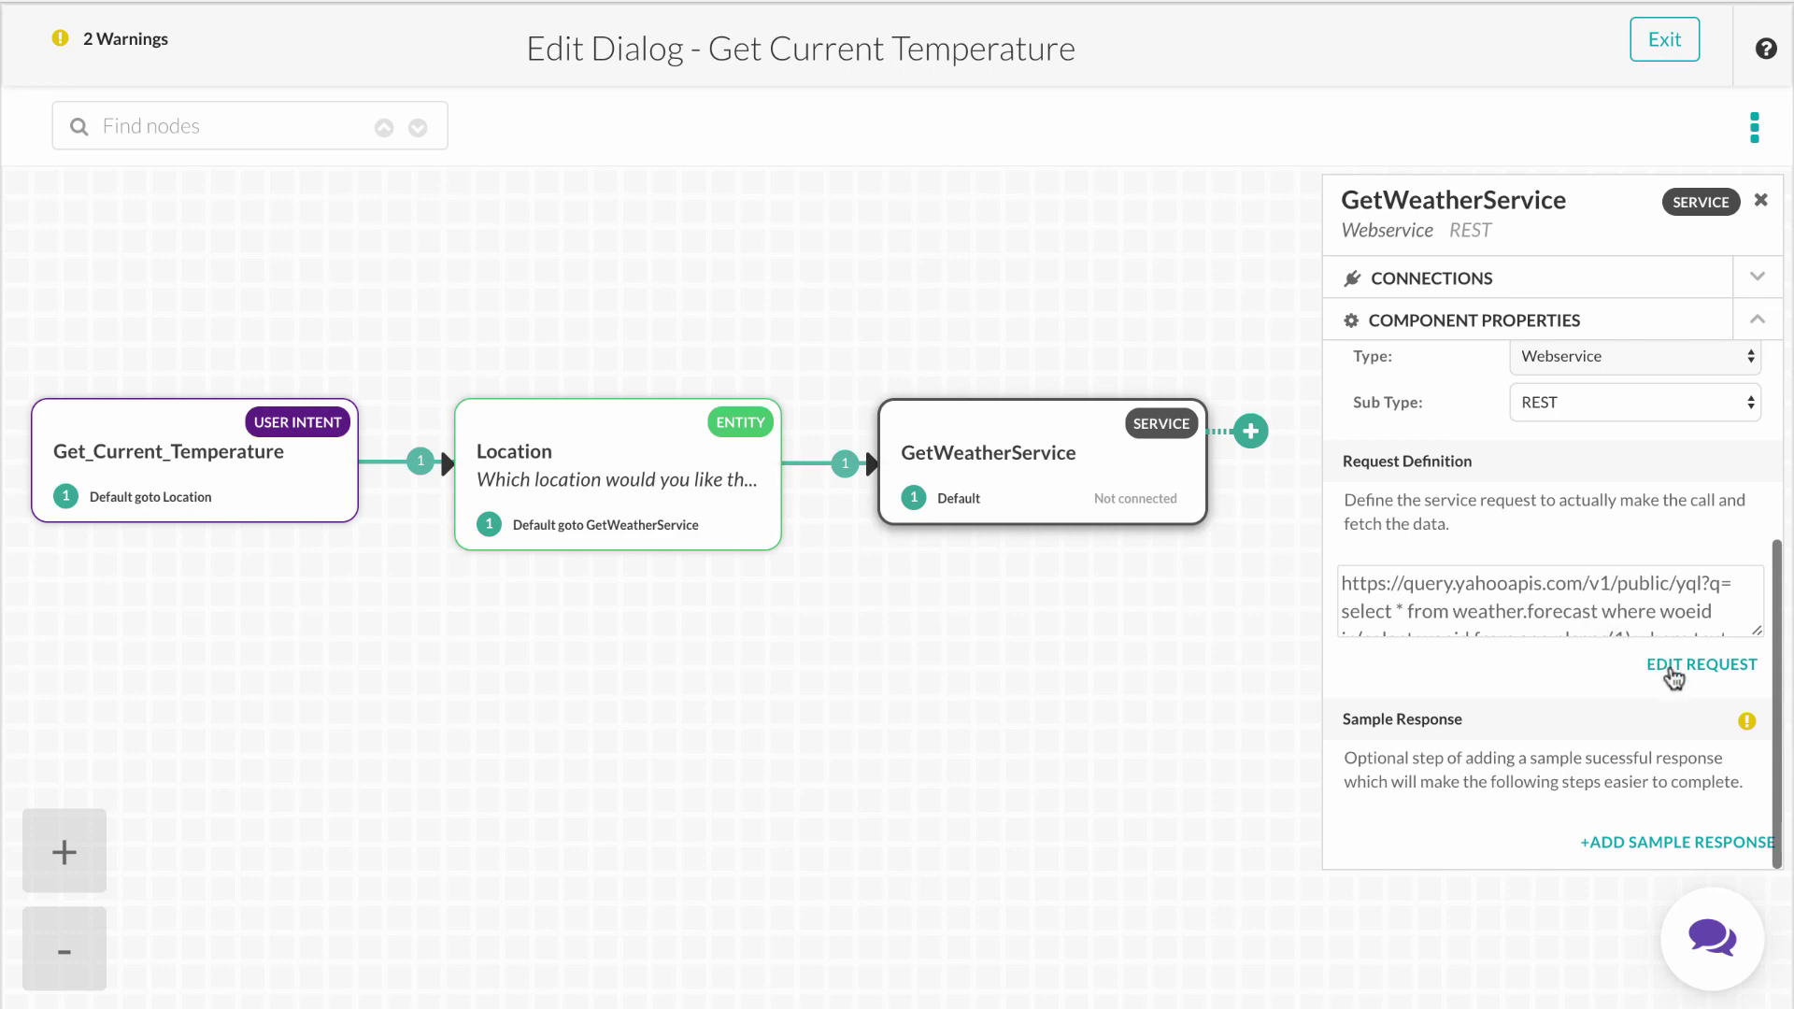
{"action": "left_click", "coordinate": [1676, 672]}
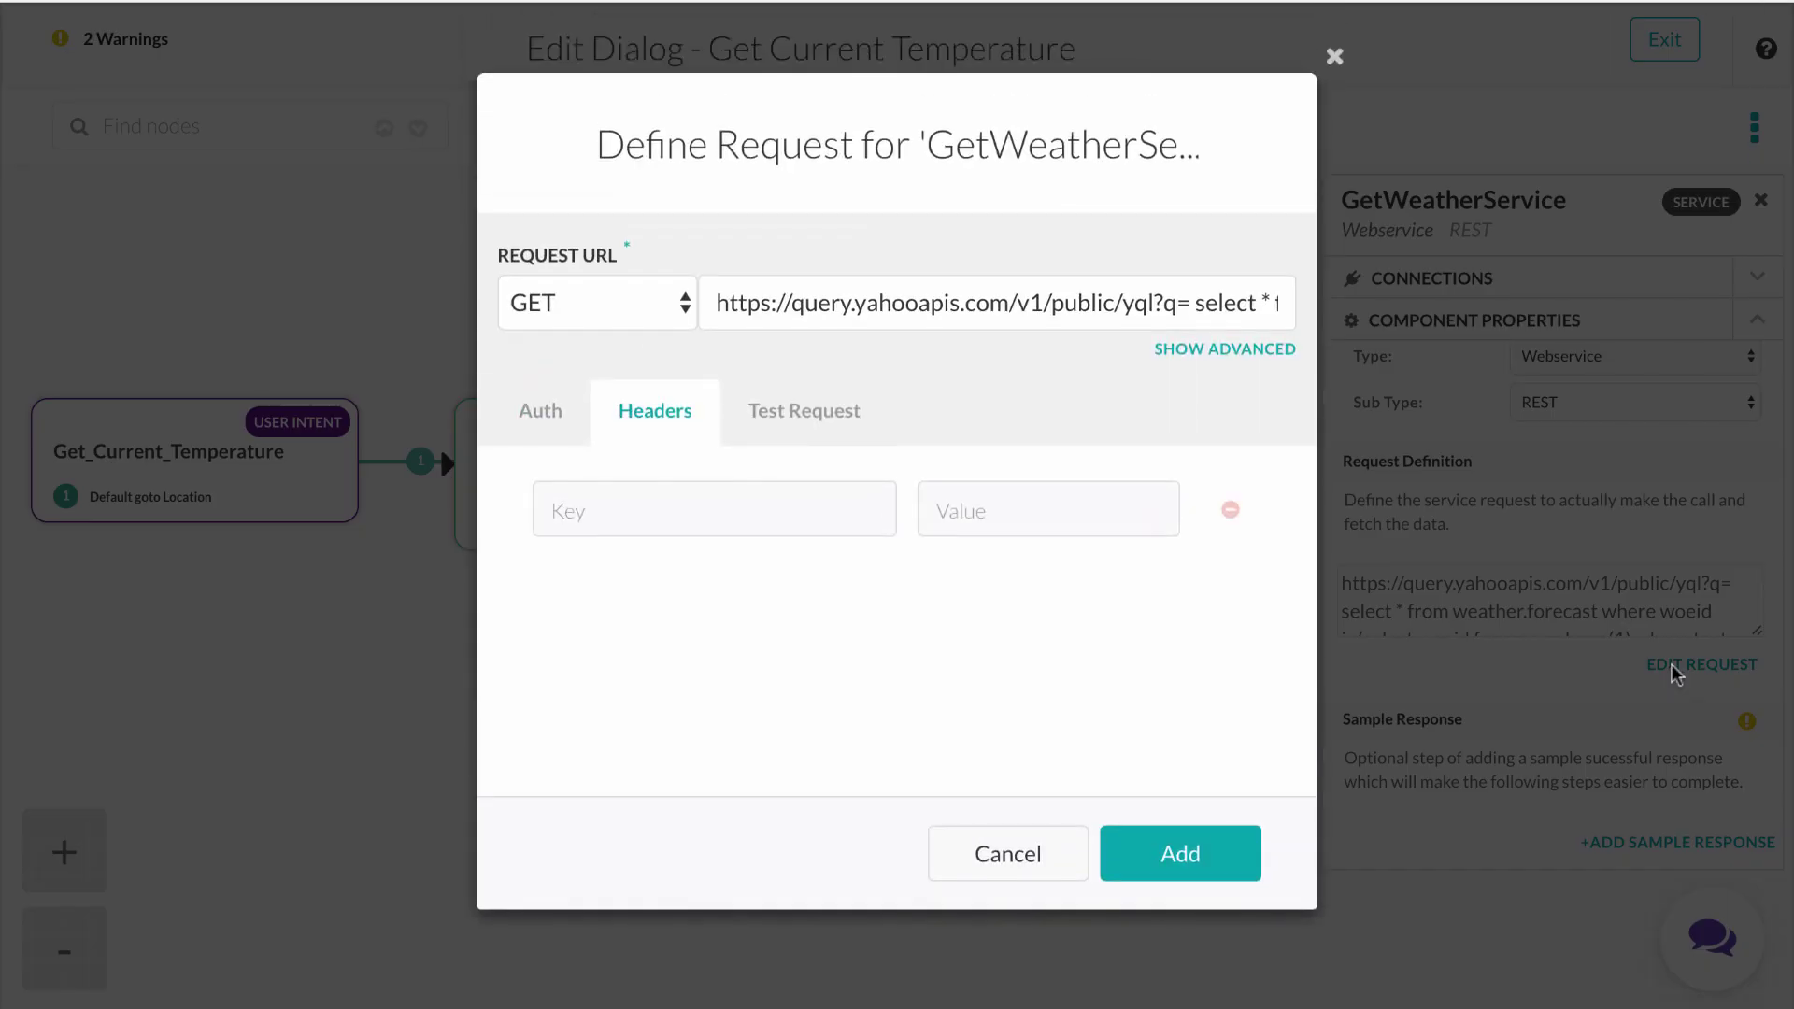
{"action": "double_click", "coordinate": [1105, 304]}
{"action": "triple_click", "coordinate": [1105, 304]}
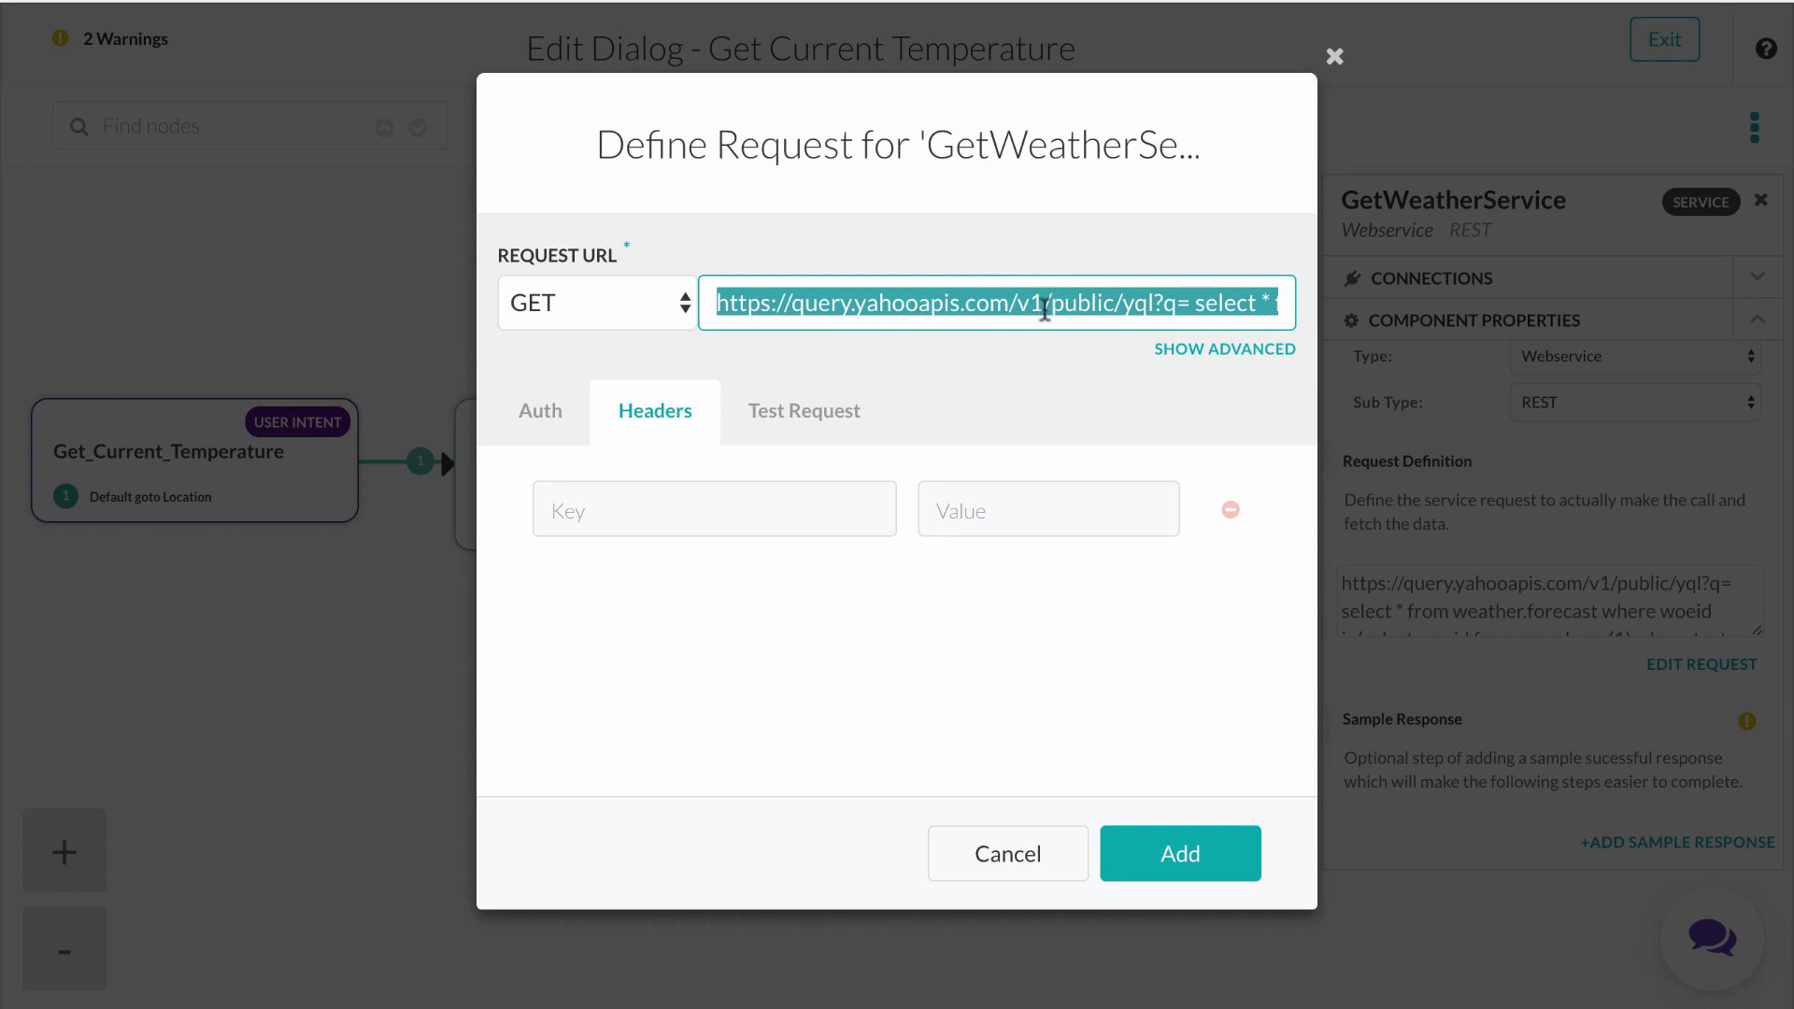
{"action": "left_click", "coordinate": [1043, 238]}
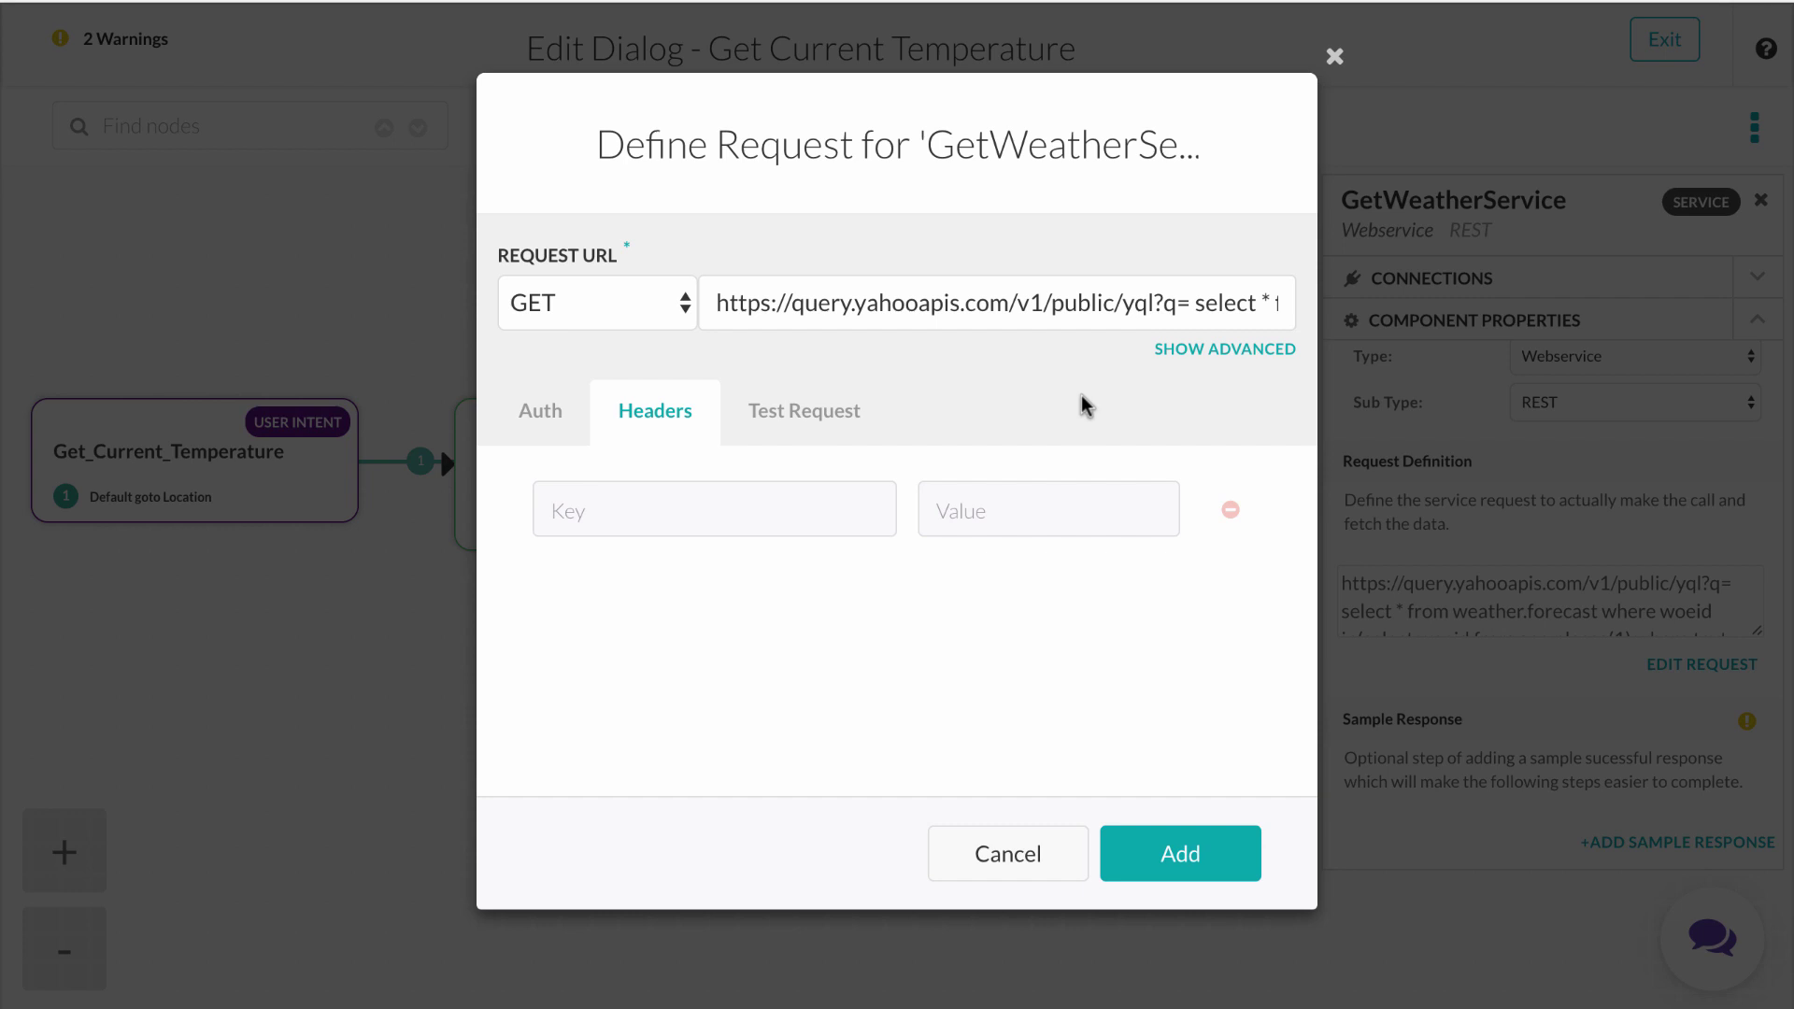
Set the request's authorization profile to none, save it, and close the properties panel.
{"action": "left_click", "coordinate": [830, 415]}
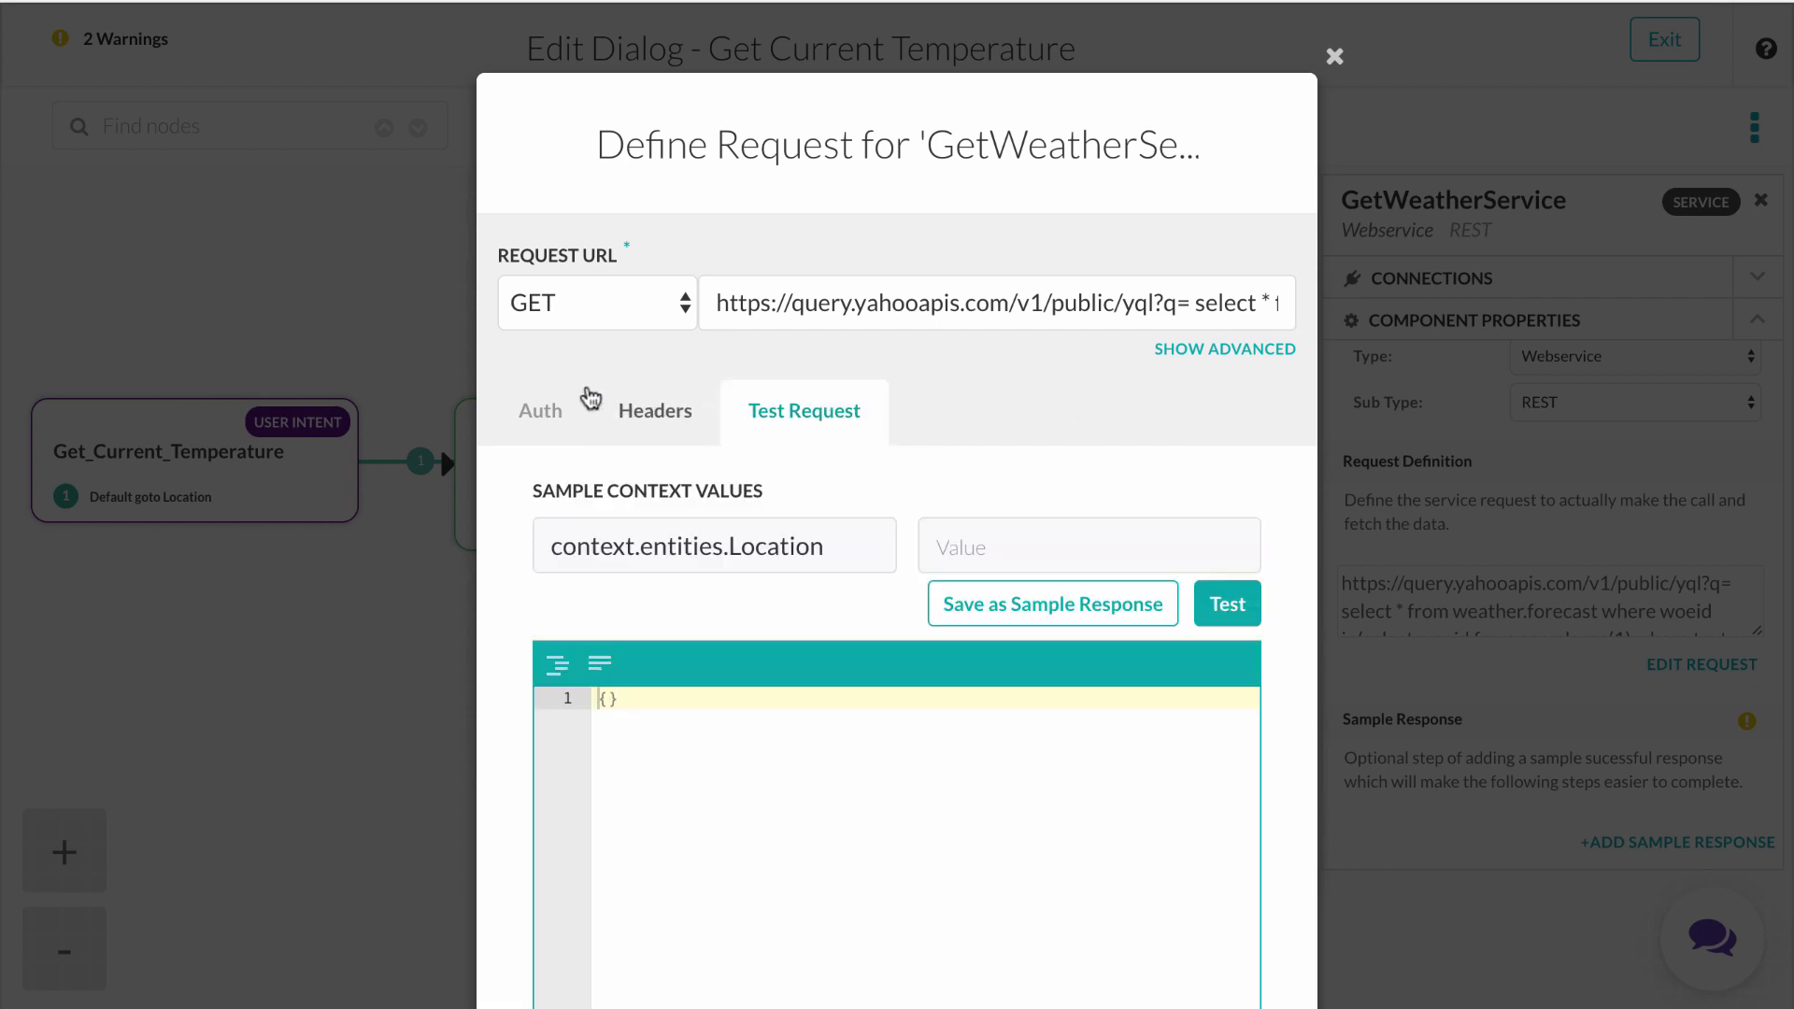
{"action": "left_click", "coordinate": [550, 408]}
{"action": "left_click", "coordinate": [624, 527]}
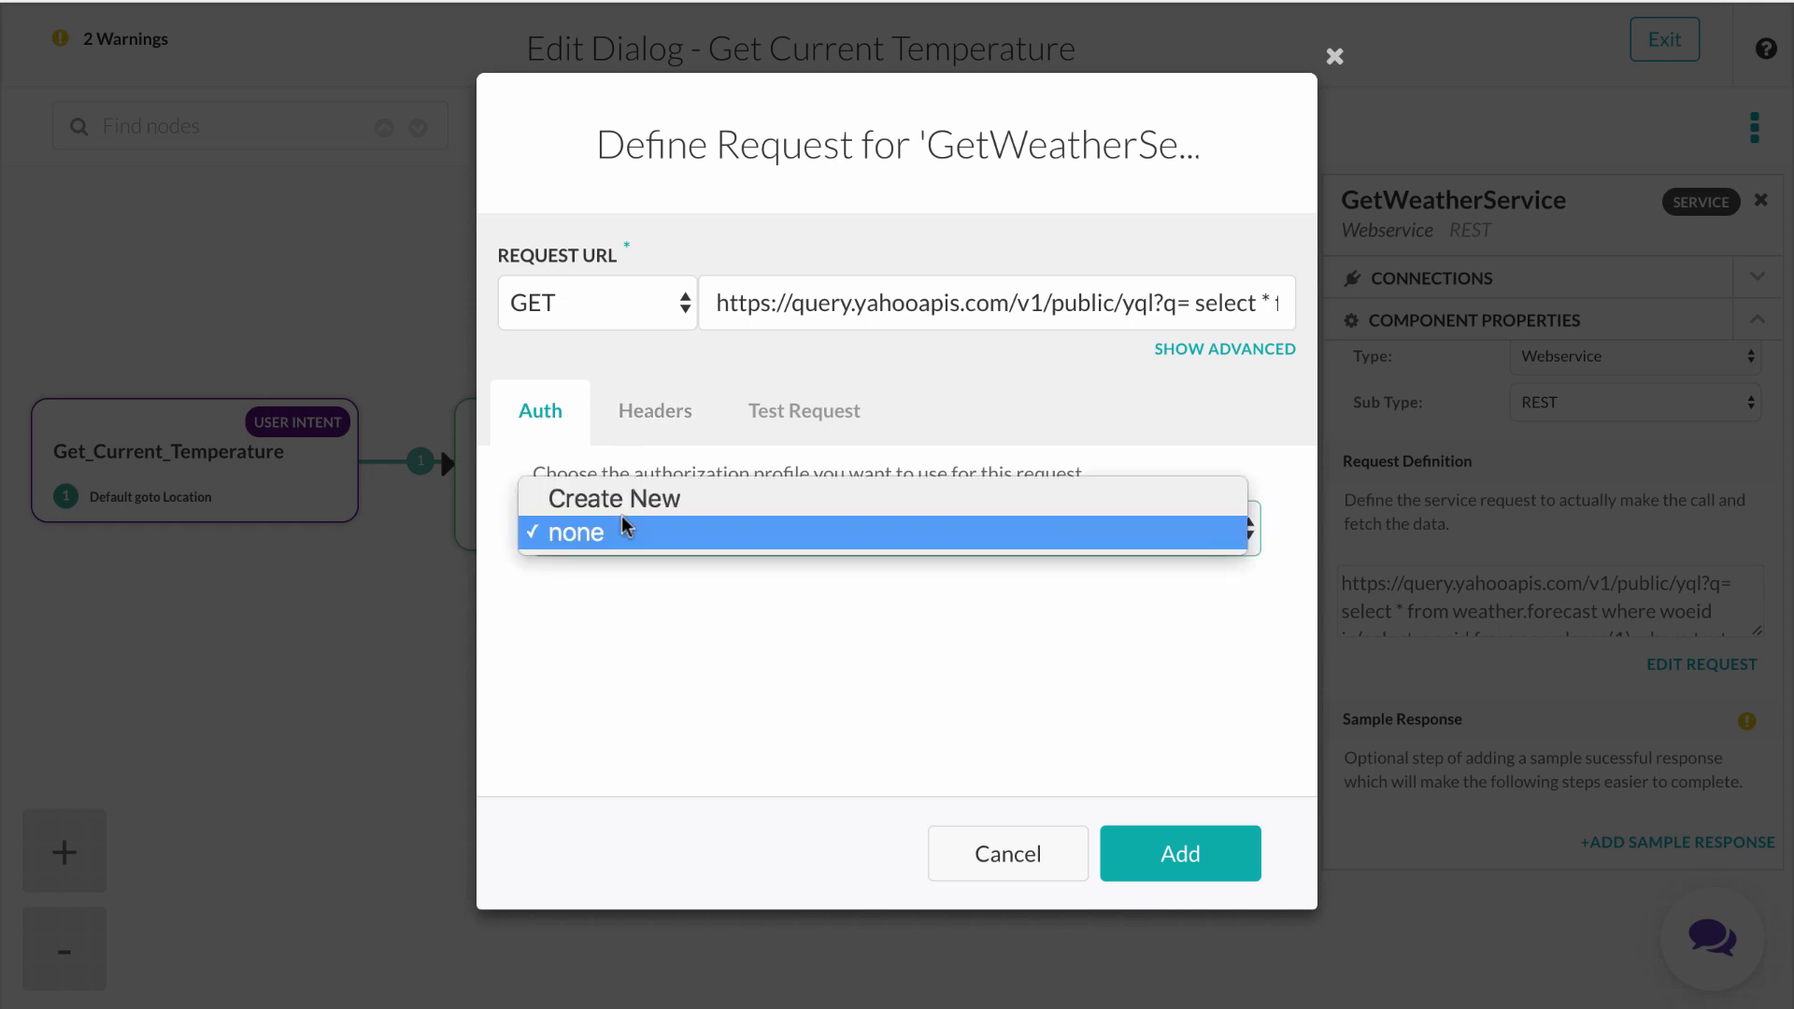
{"action": "left_click", "coordinate": [624, 529]}
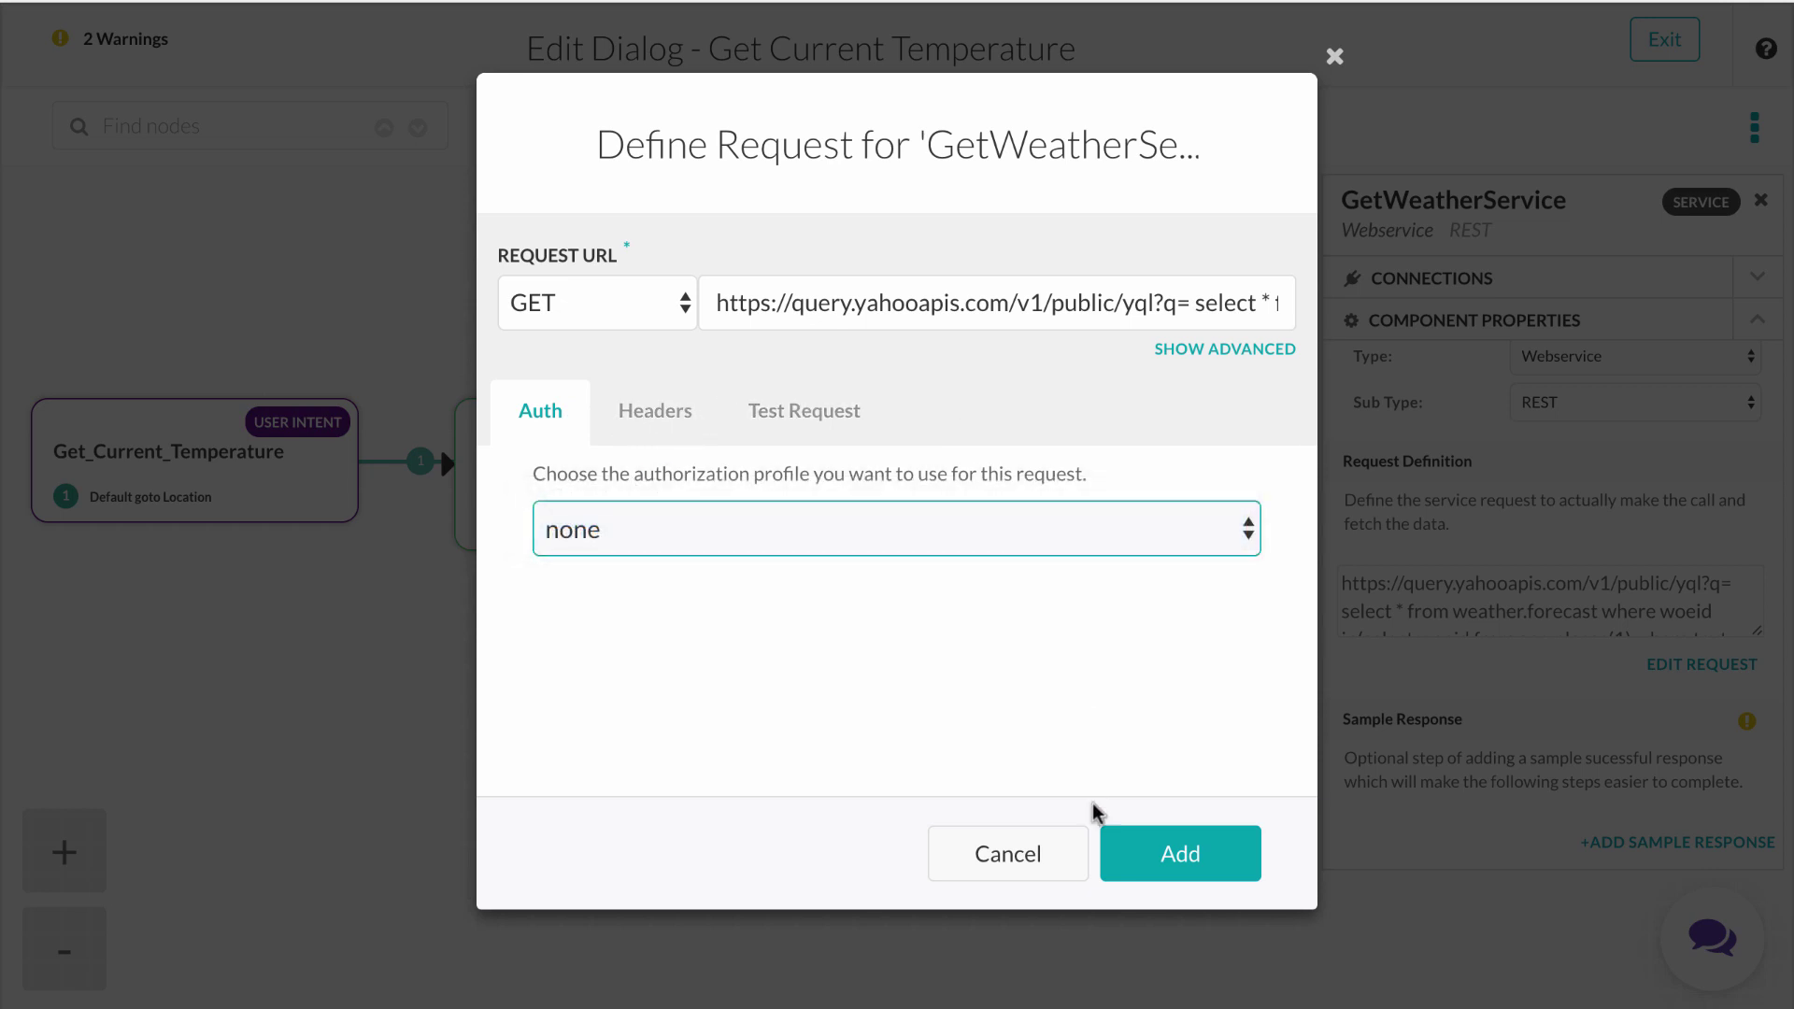
{"action": "left_click", "coordinate": [1337, 58]}
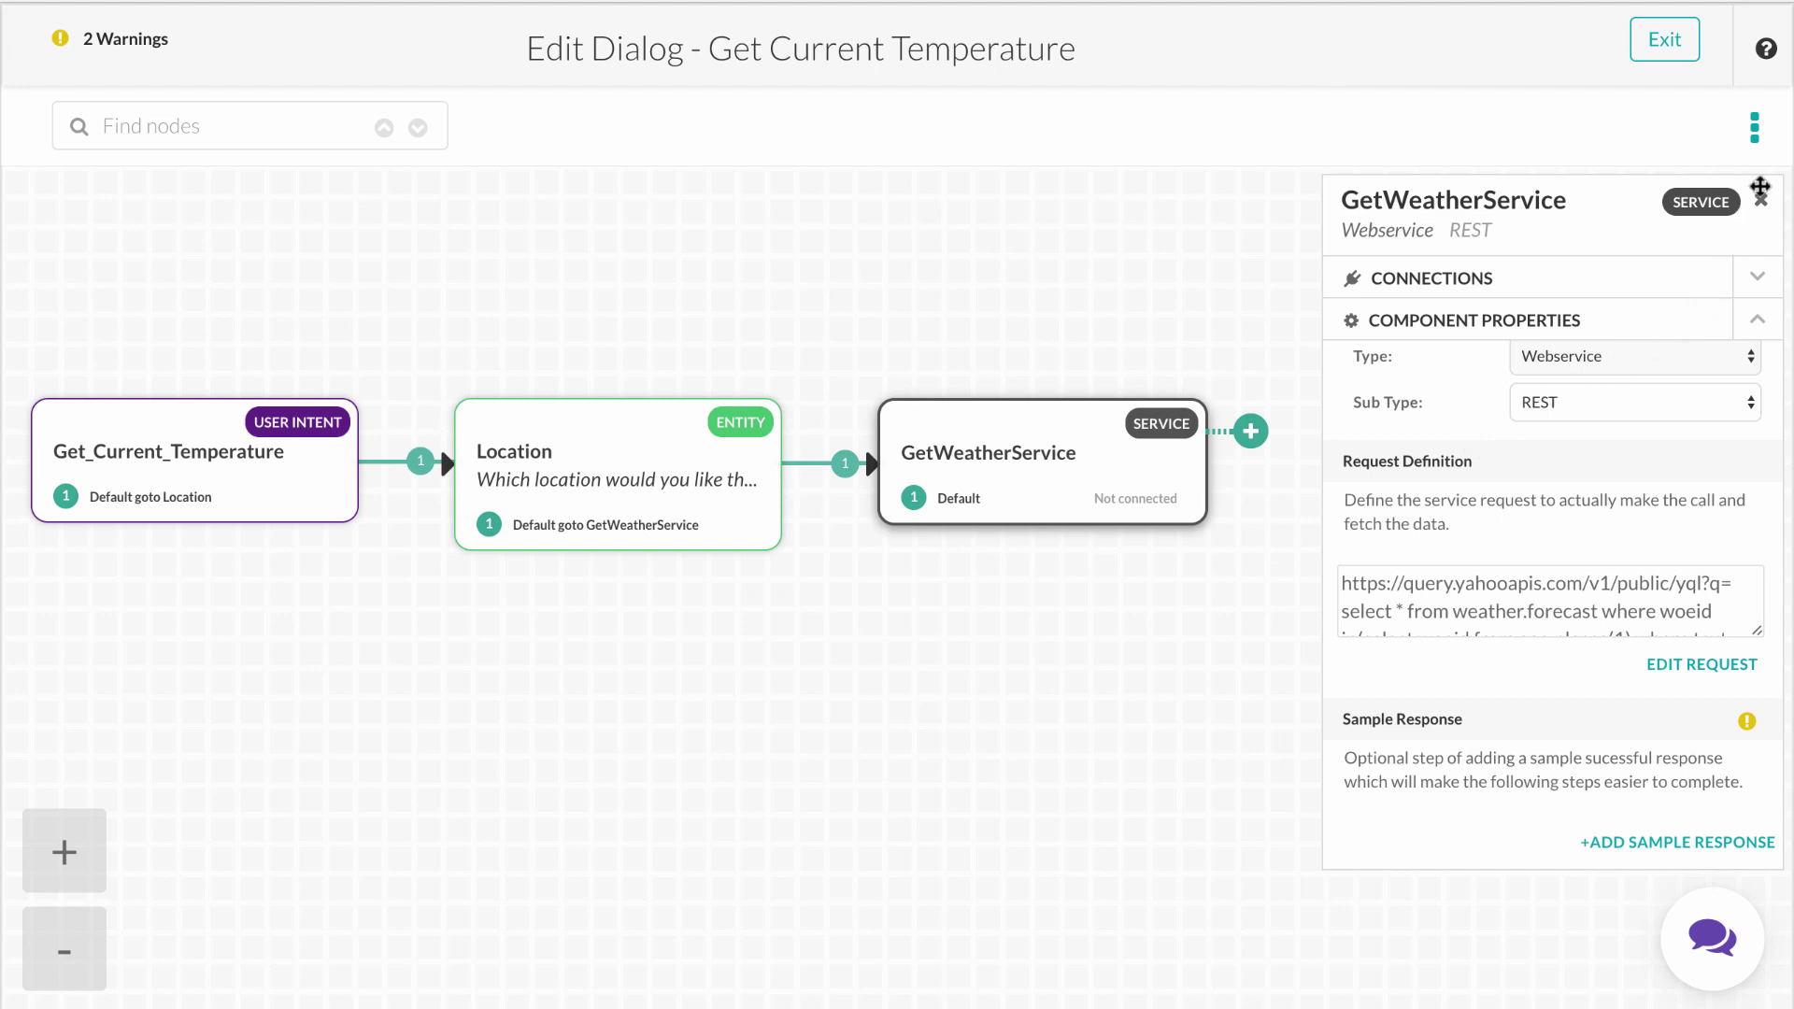
{"action": "left_click", "coordinate": [1762, 201]}
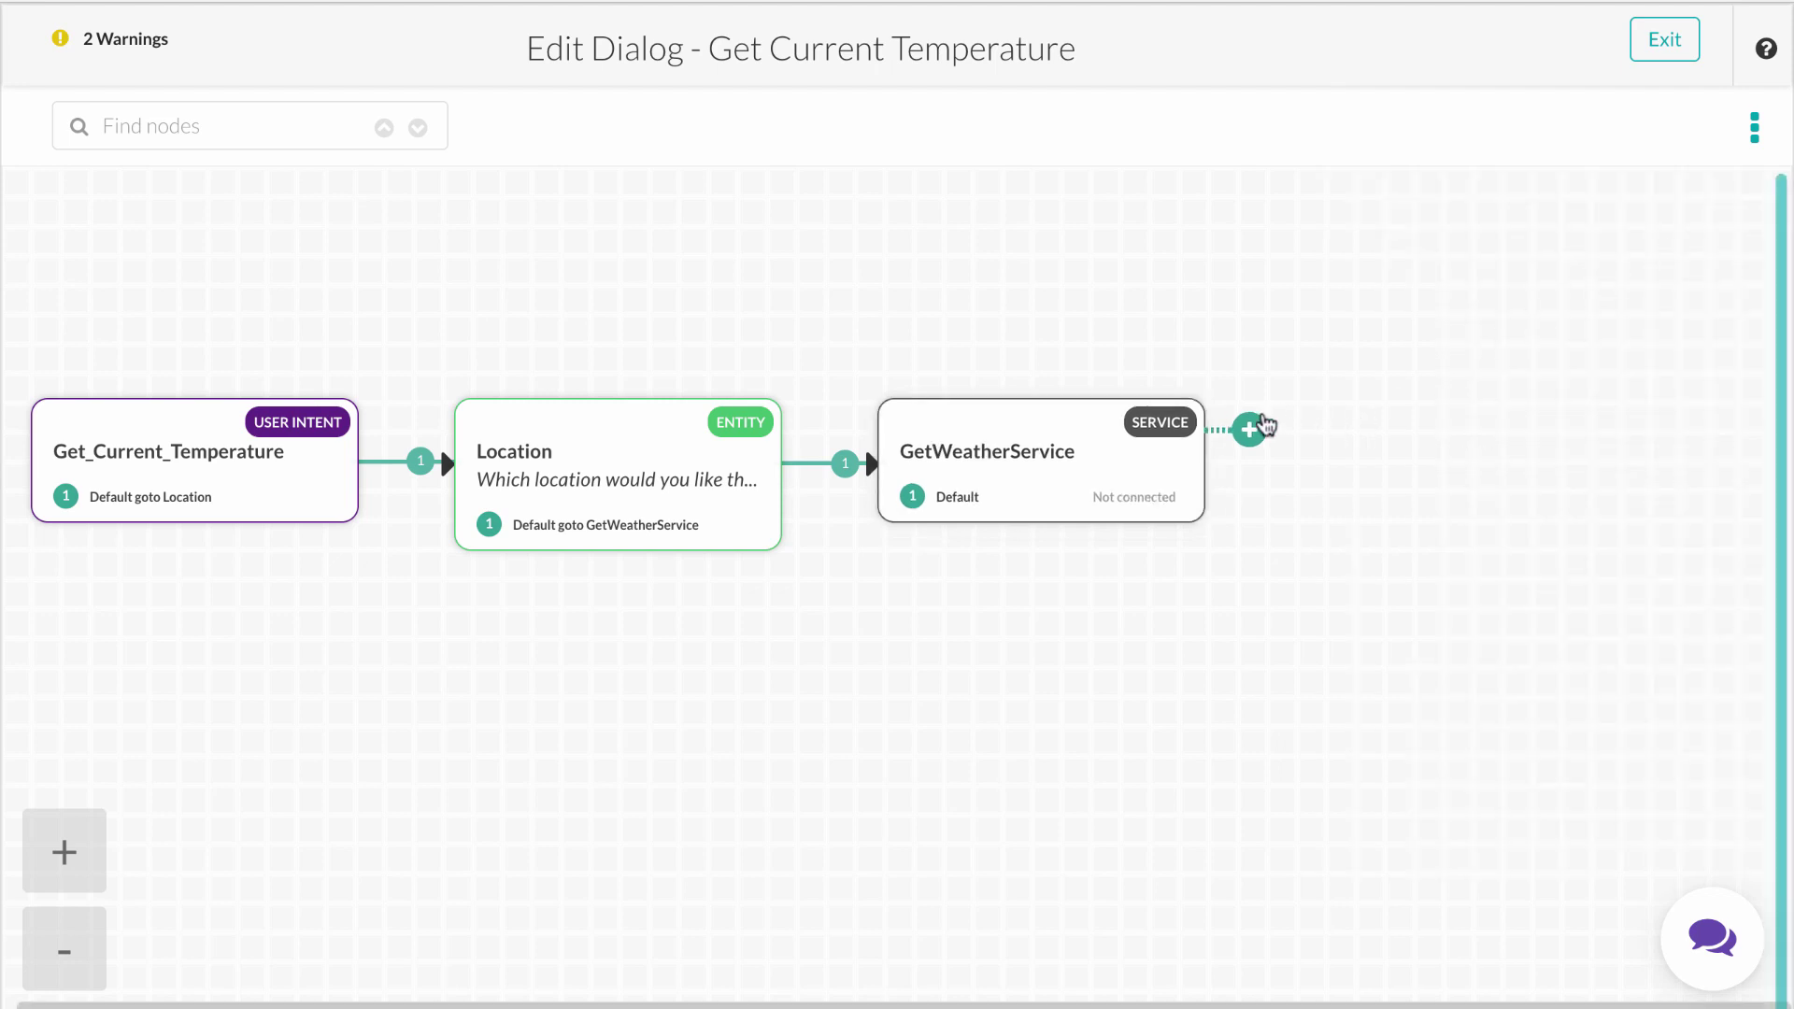
Add a TempReport bot response after GetWeatherService containing the pasted °F temperature template.
{"action": "left_click", "coordinate": [1251, 430]}
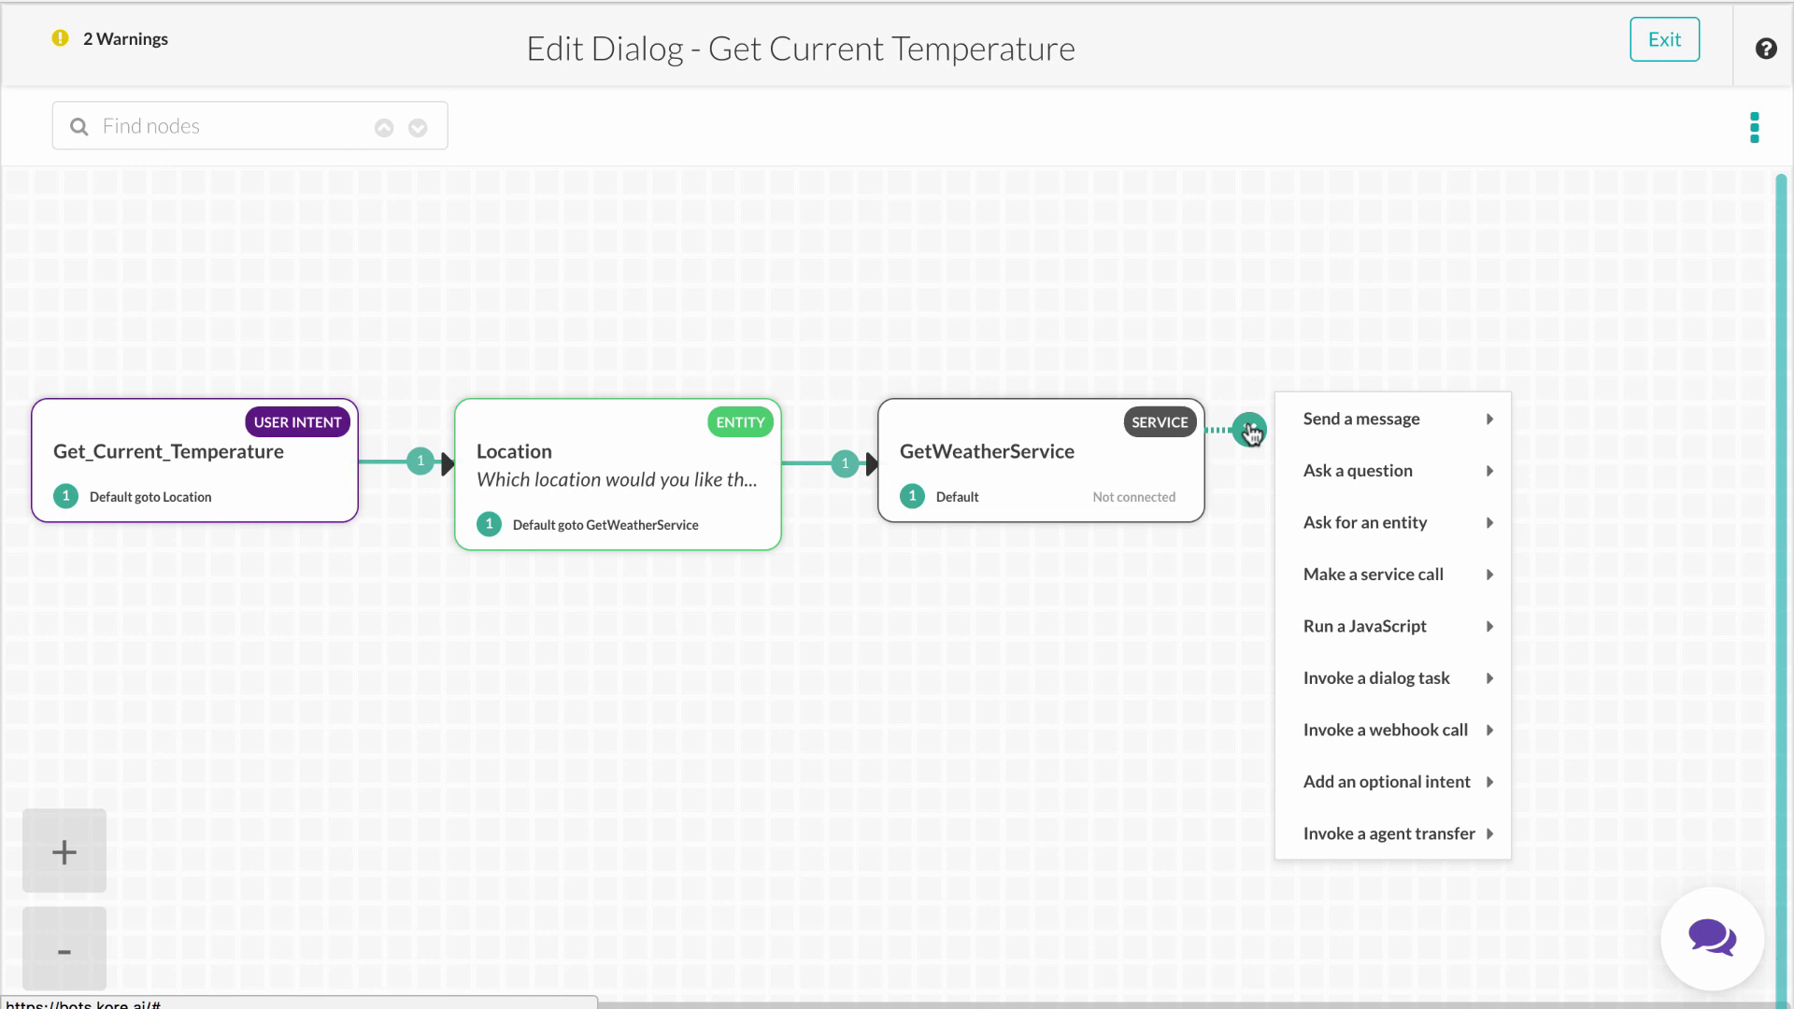
{"action": "mouse_move", "coordinate": [1351, 428]}
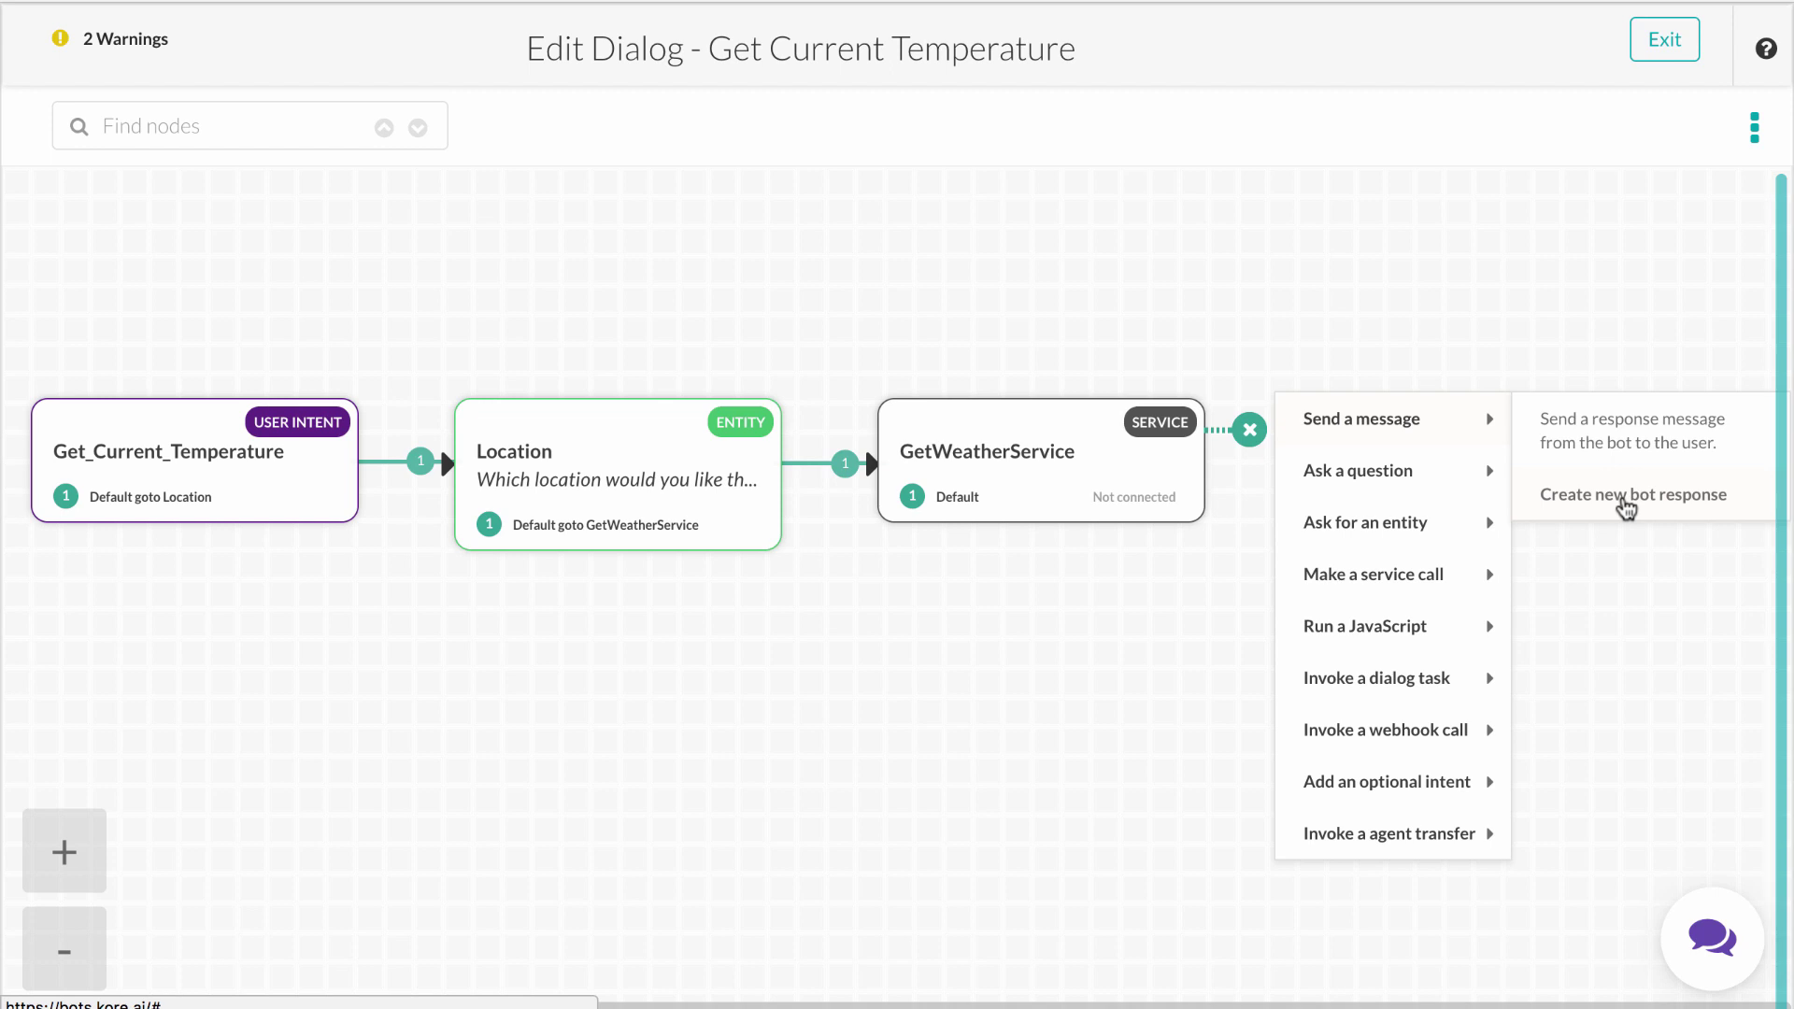
{"action": "left_click", "coordinate": [1627, 505]}
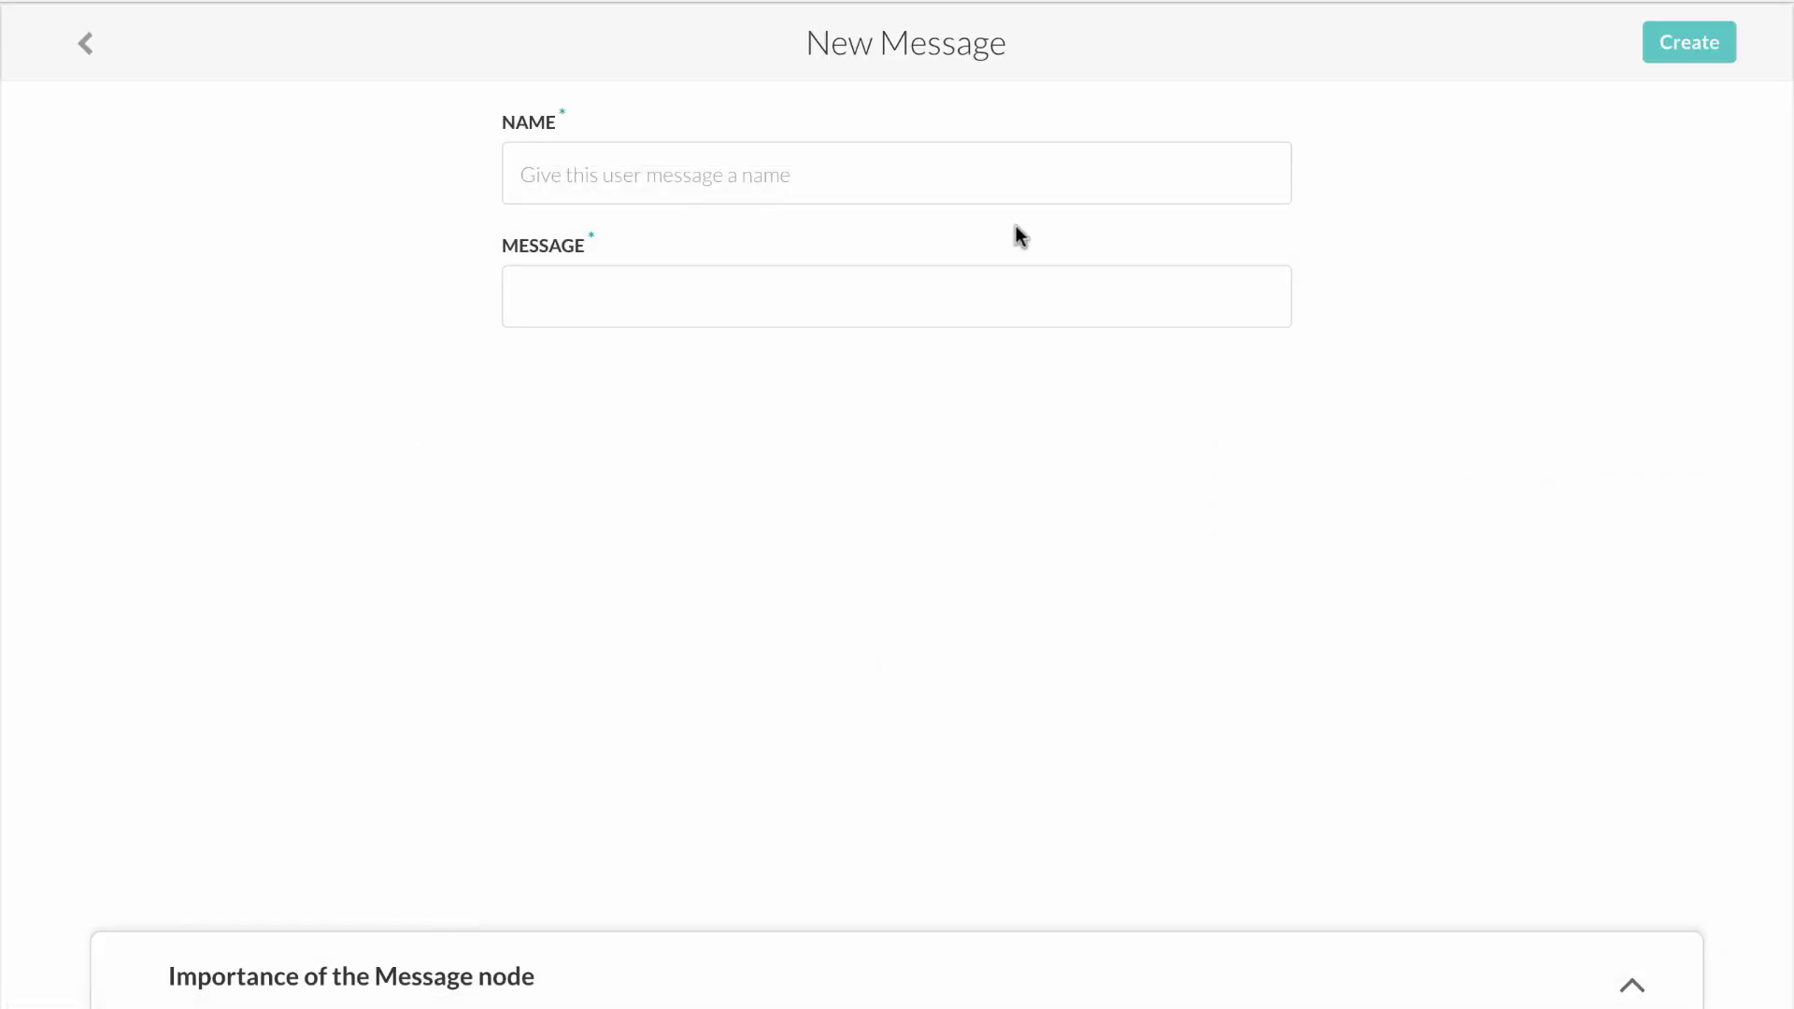
{"action": "left_click", "coordinate": [915, 179]}
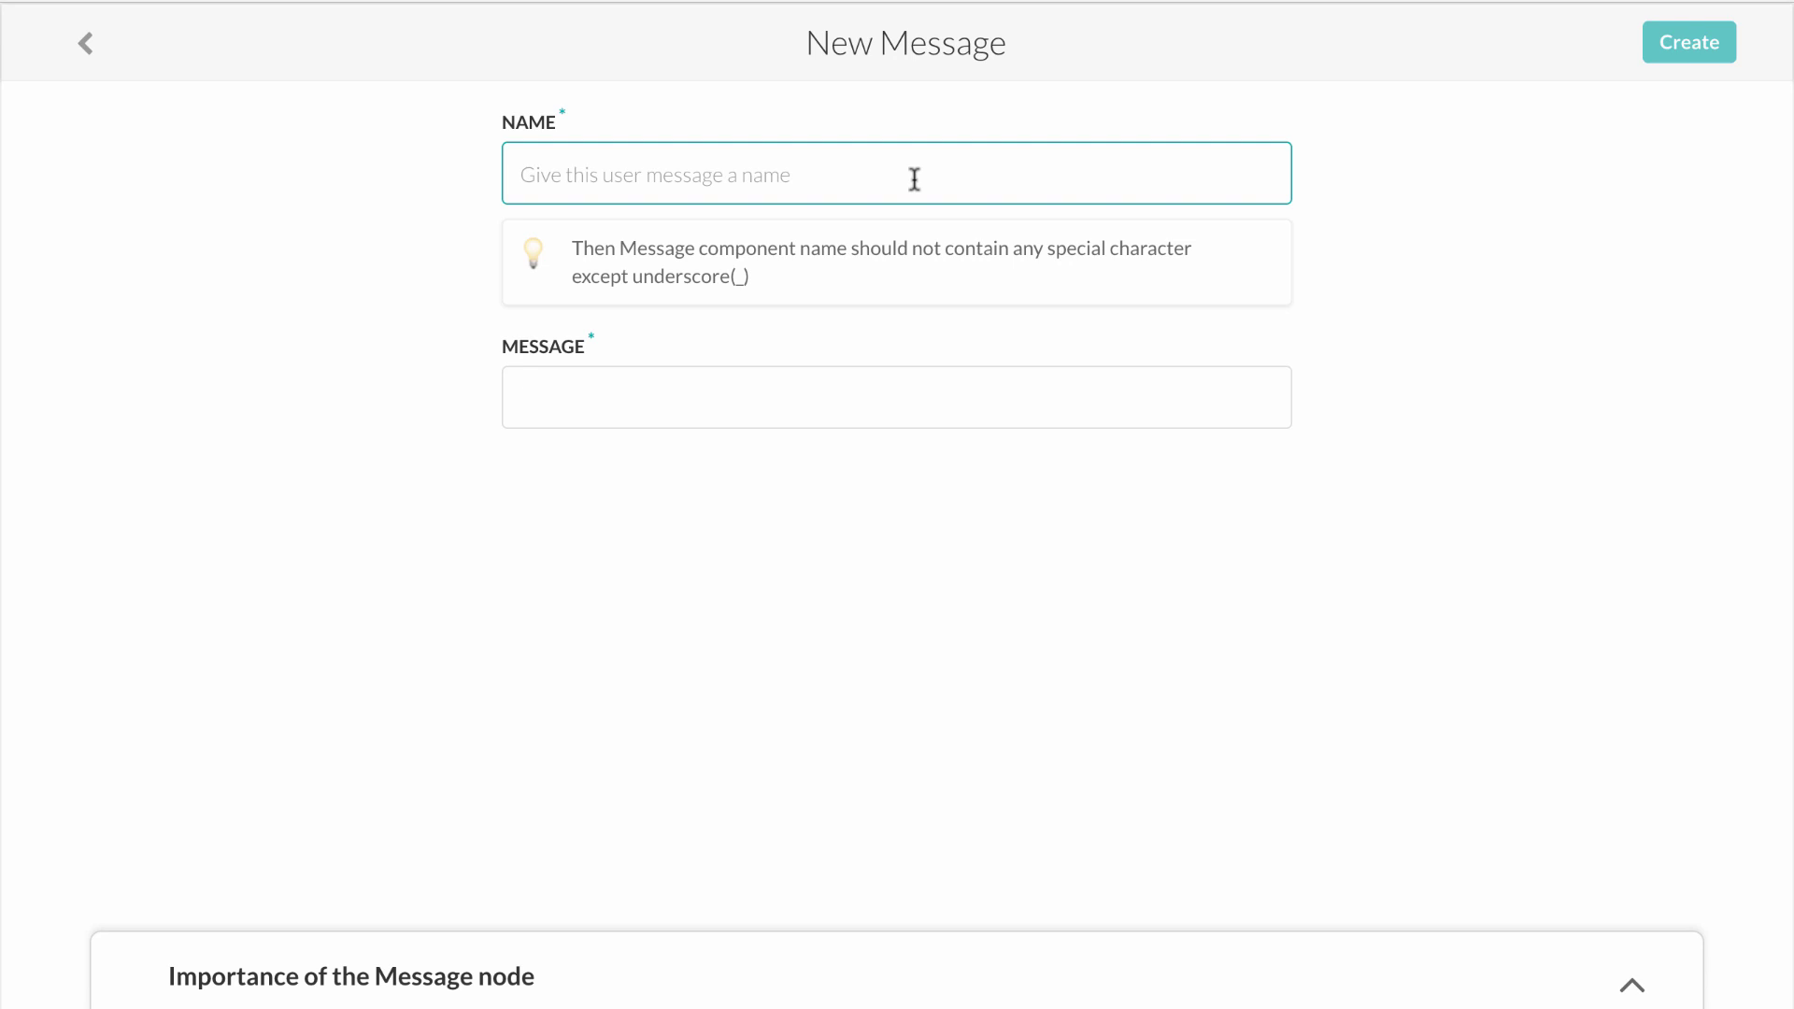
{"action": "type", "text": "TempReport"}
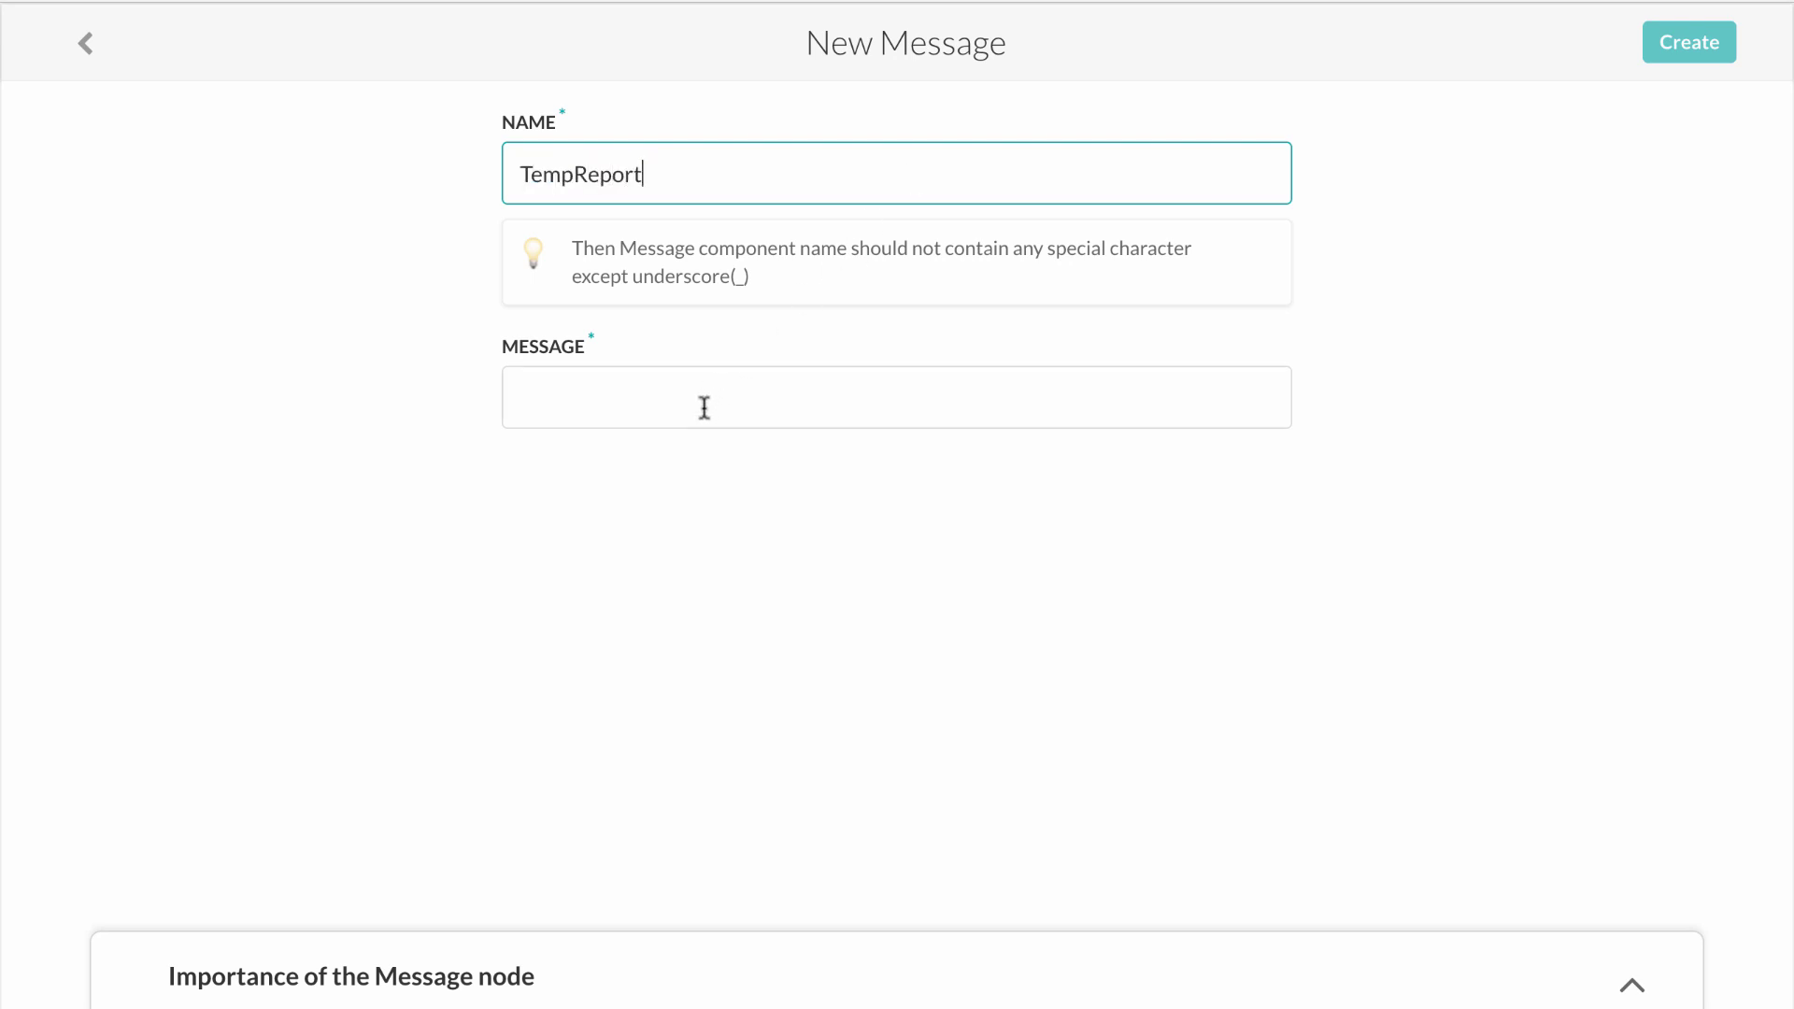
{"action": "left_click", "coordinate": [703, 407]}
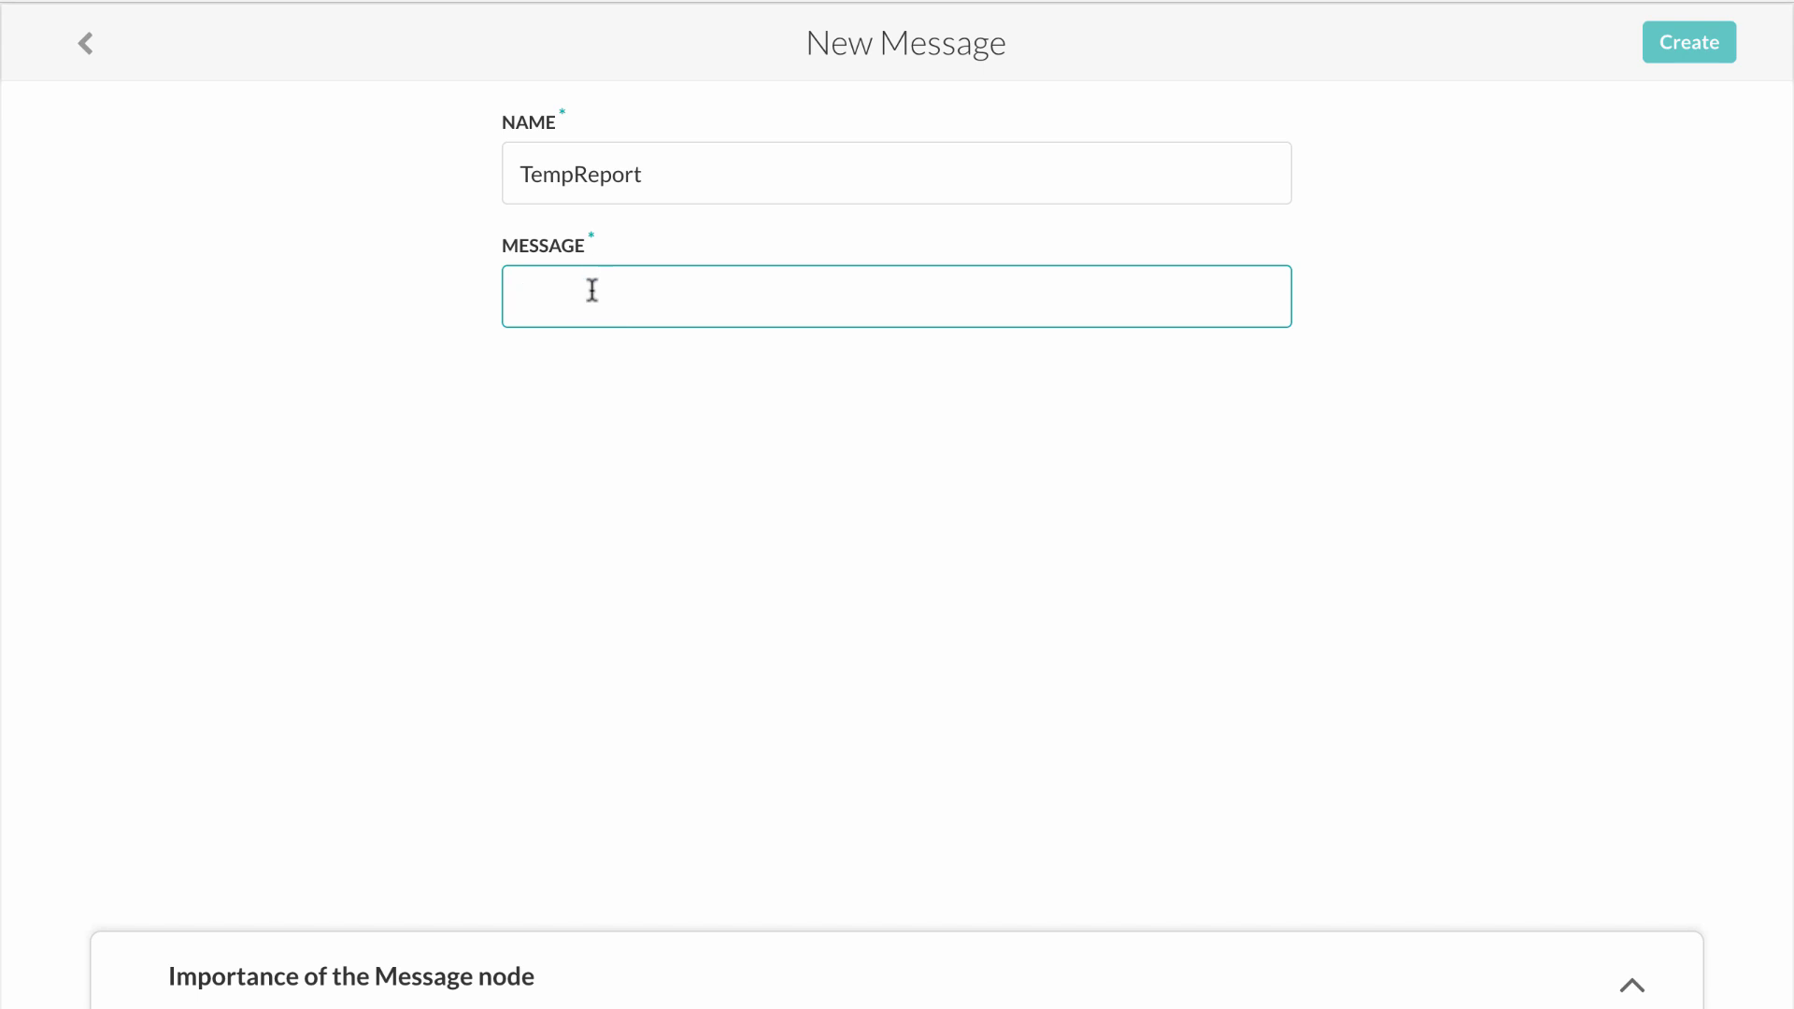
{"action": "key", "text": "ctrl+v"}
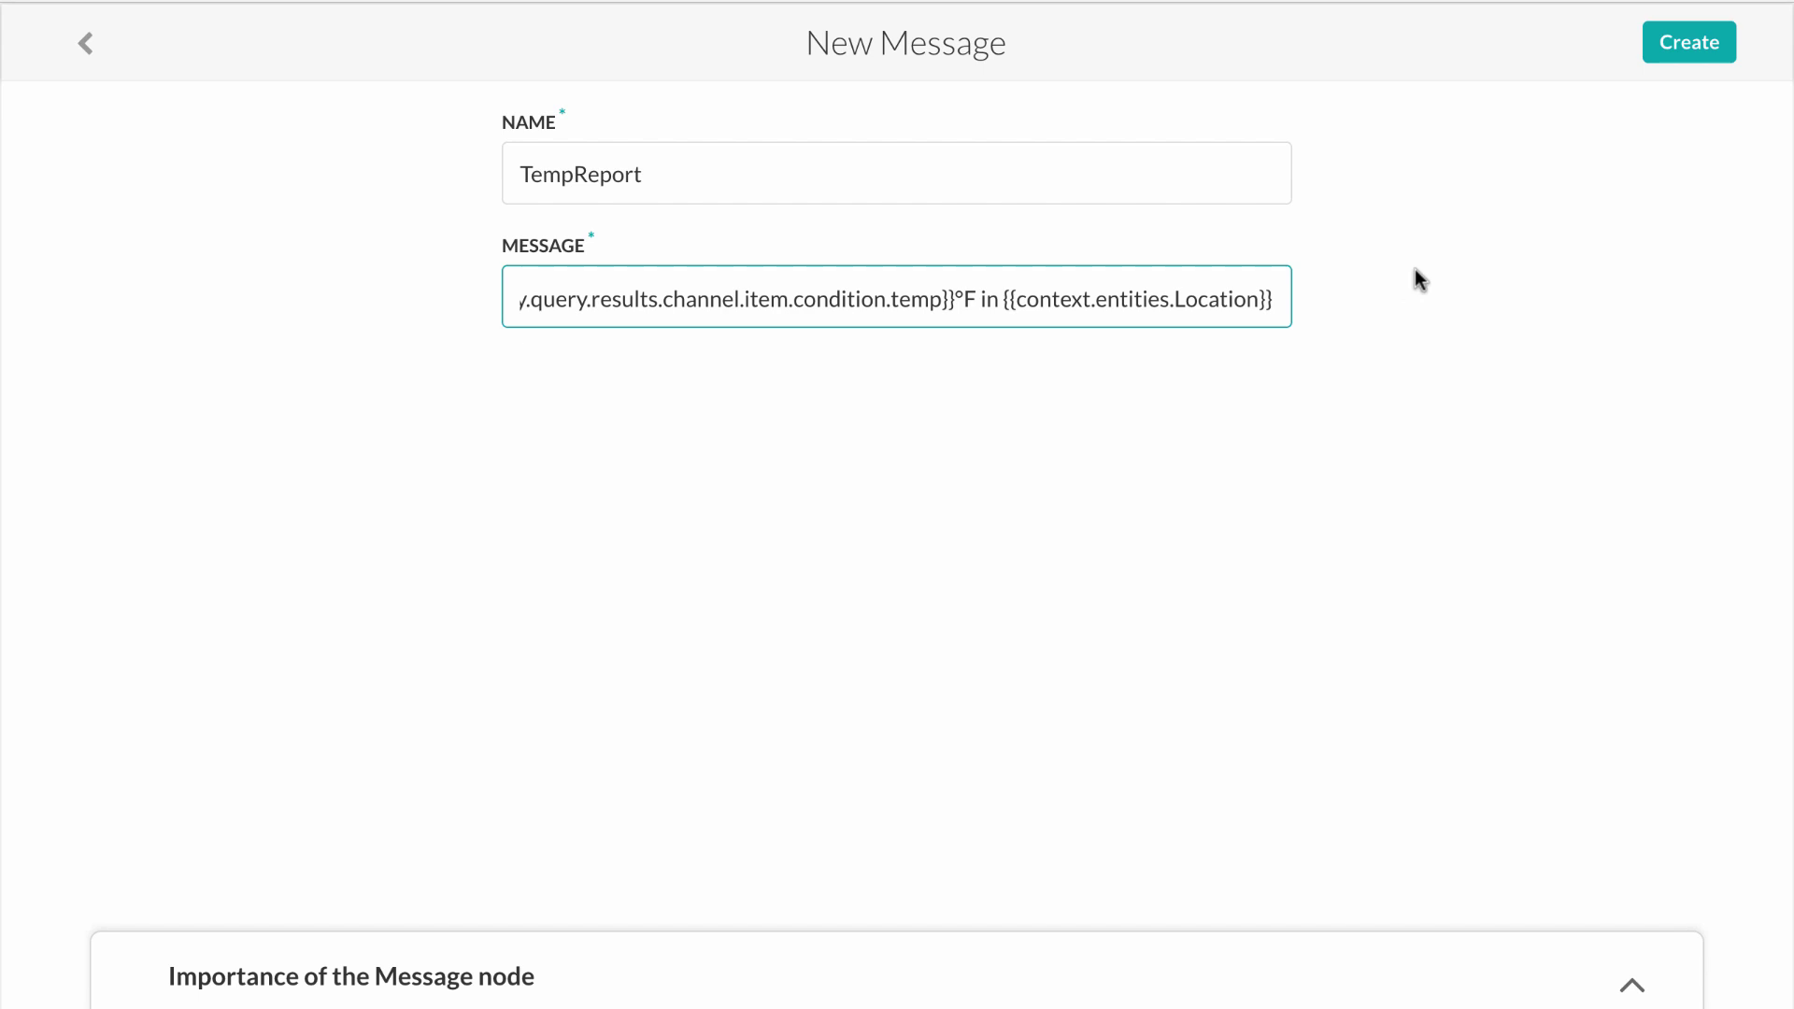
{"action": "left_click", "coordinate": [1688, 42]}
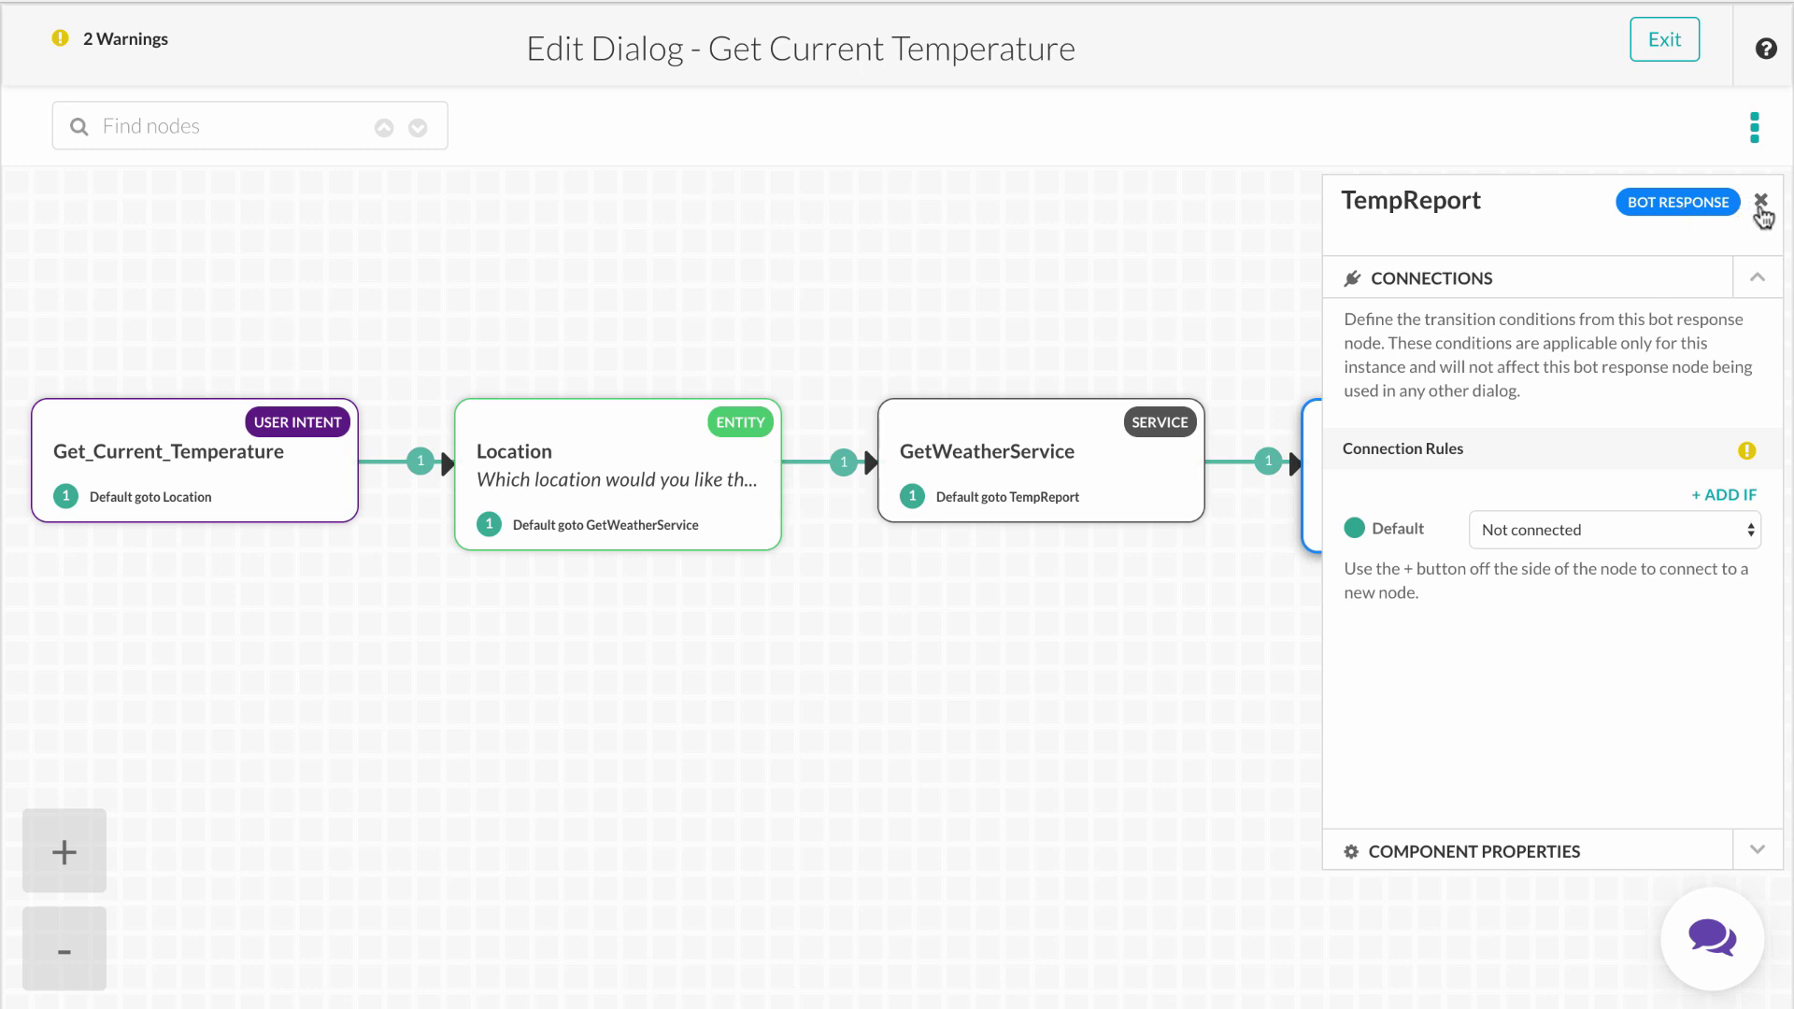
{"action": "left_click", "coordinate": [1762, 204]}
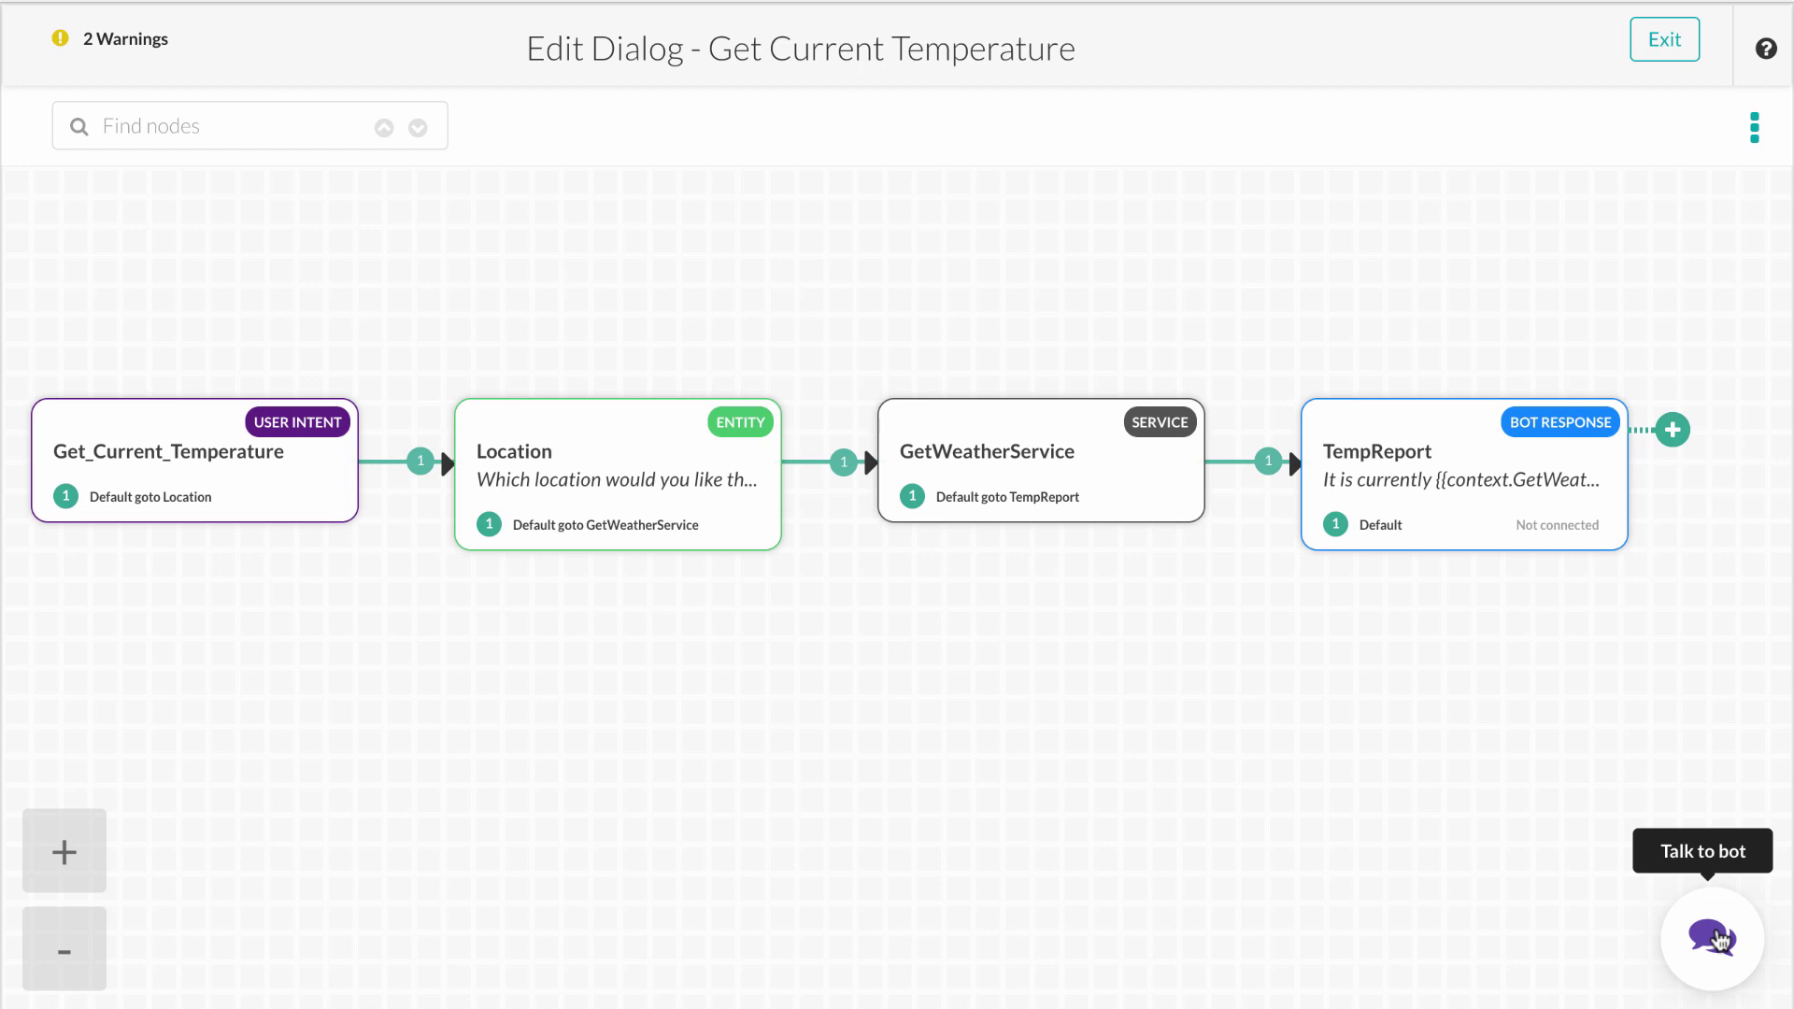
In the chat test, send 'Get current temperature' and answer 'Orlando, FL', getting 83°F.
{"action": "left_click", "coordinate": [1718, 939]}
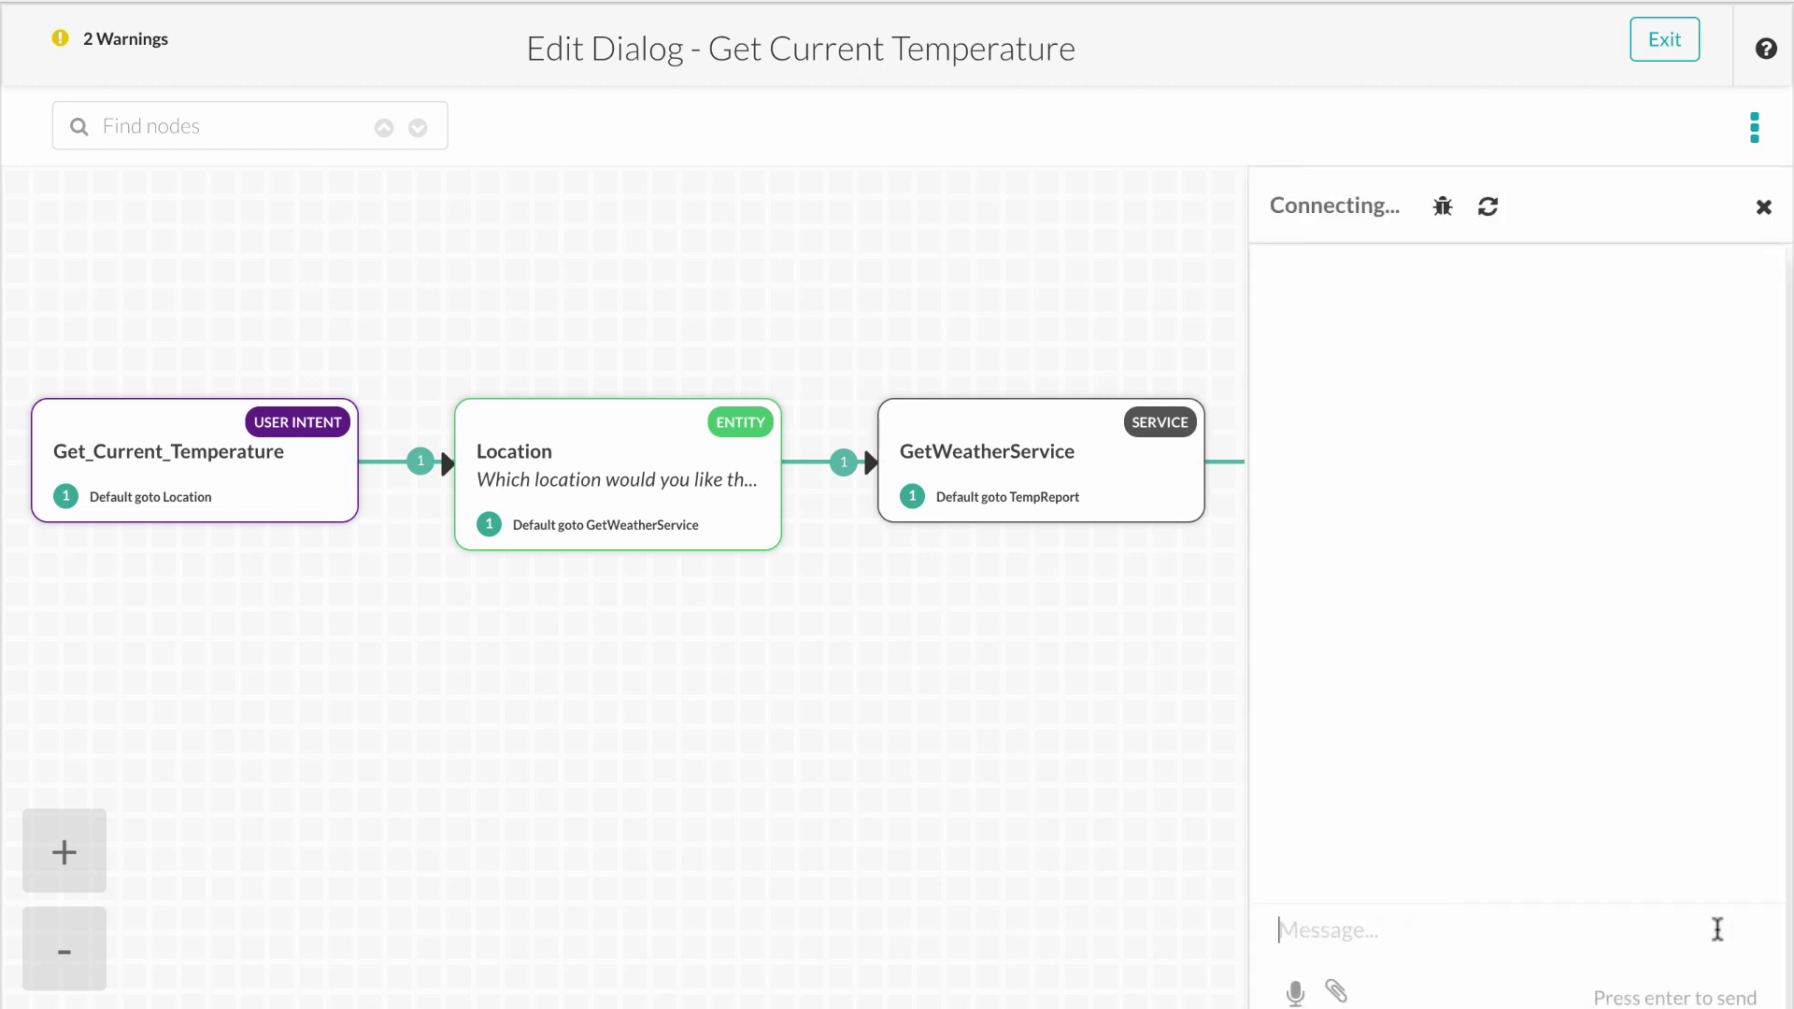
{"action": "type", "text": "Get cu"}
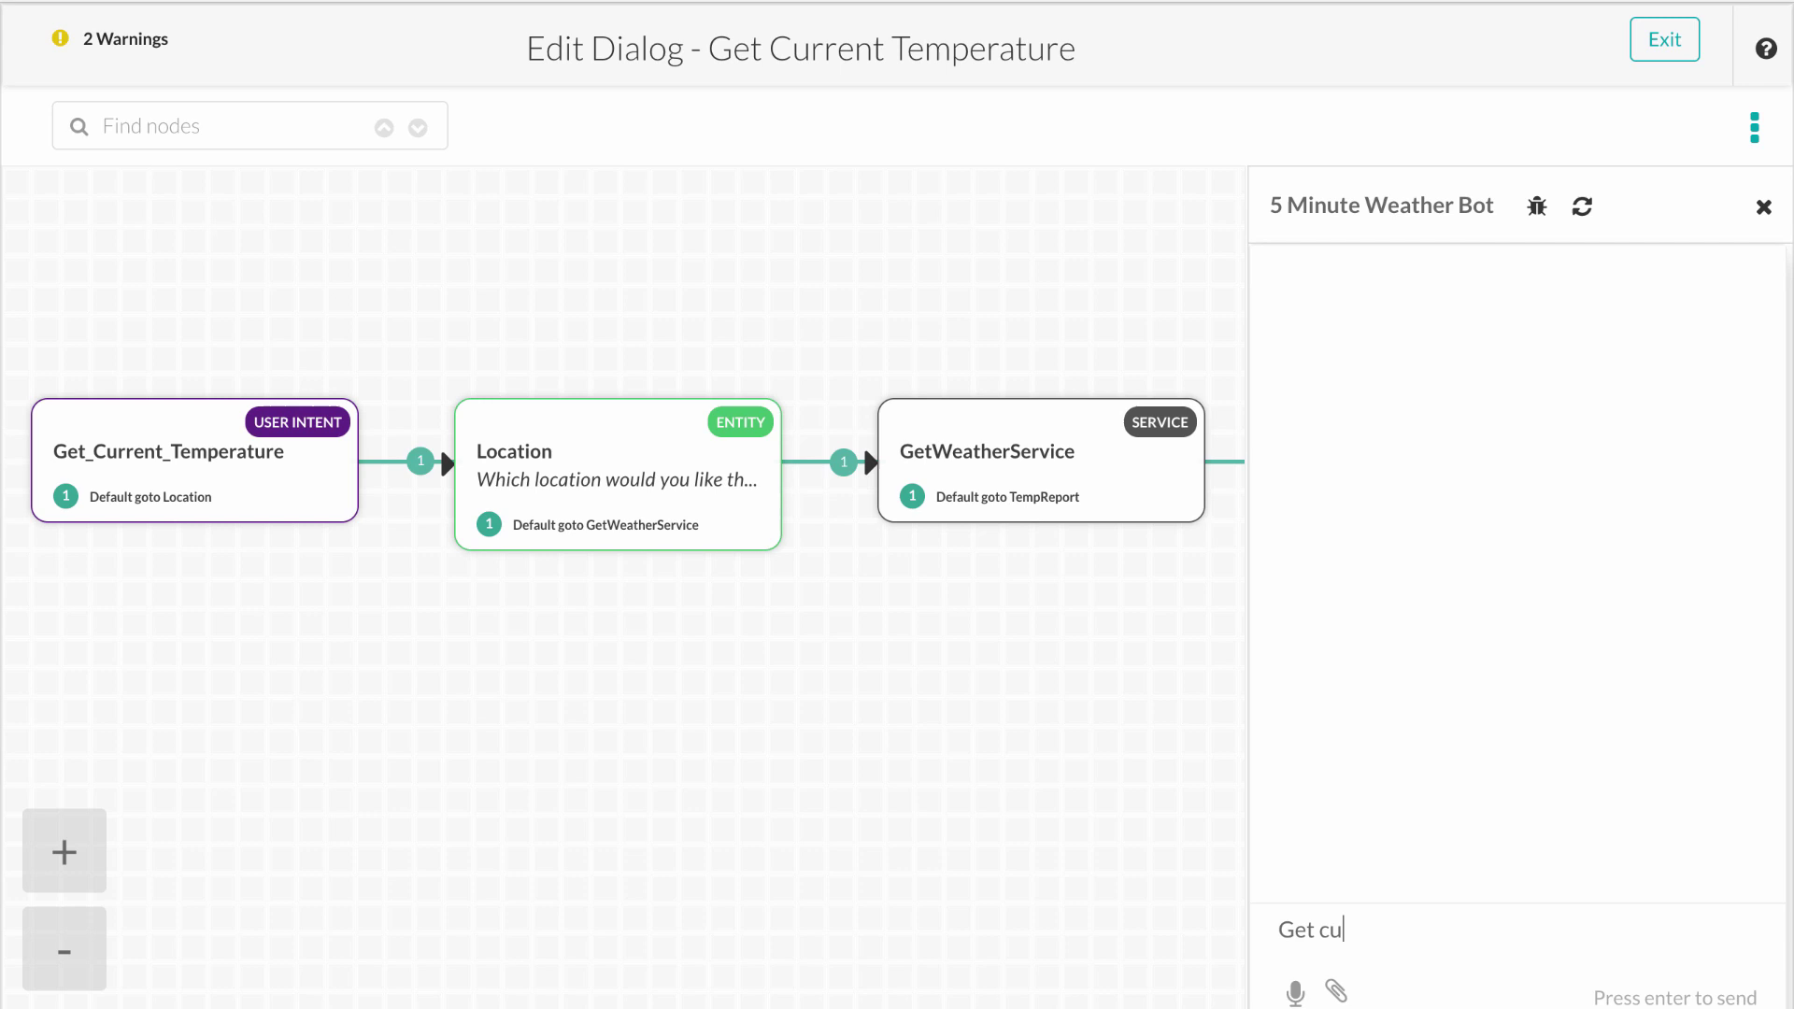
{"action": "type", "text": "rrent temperature"}
{"action": "key", "text": "Return"}
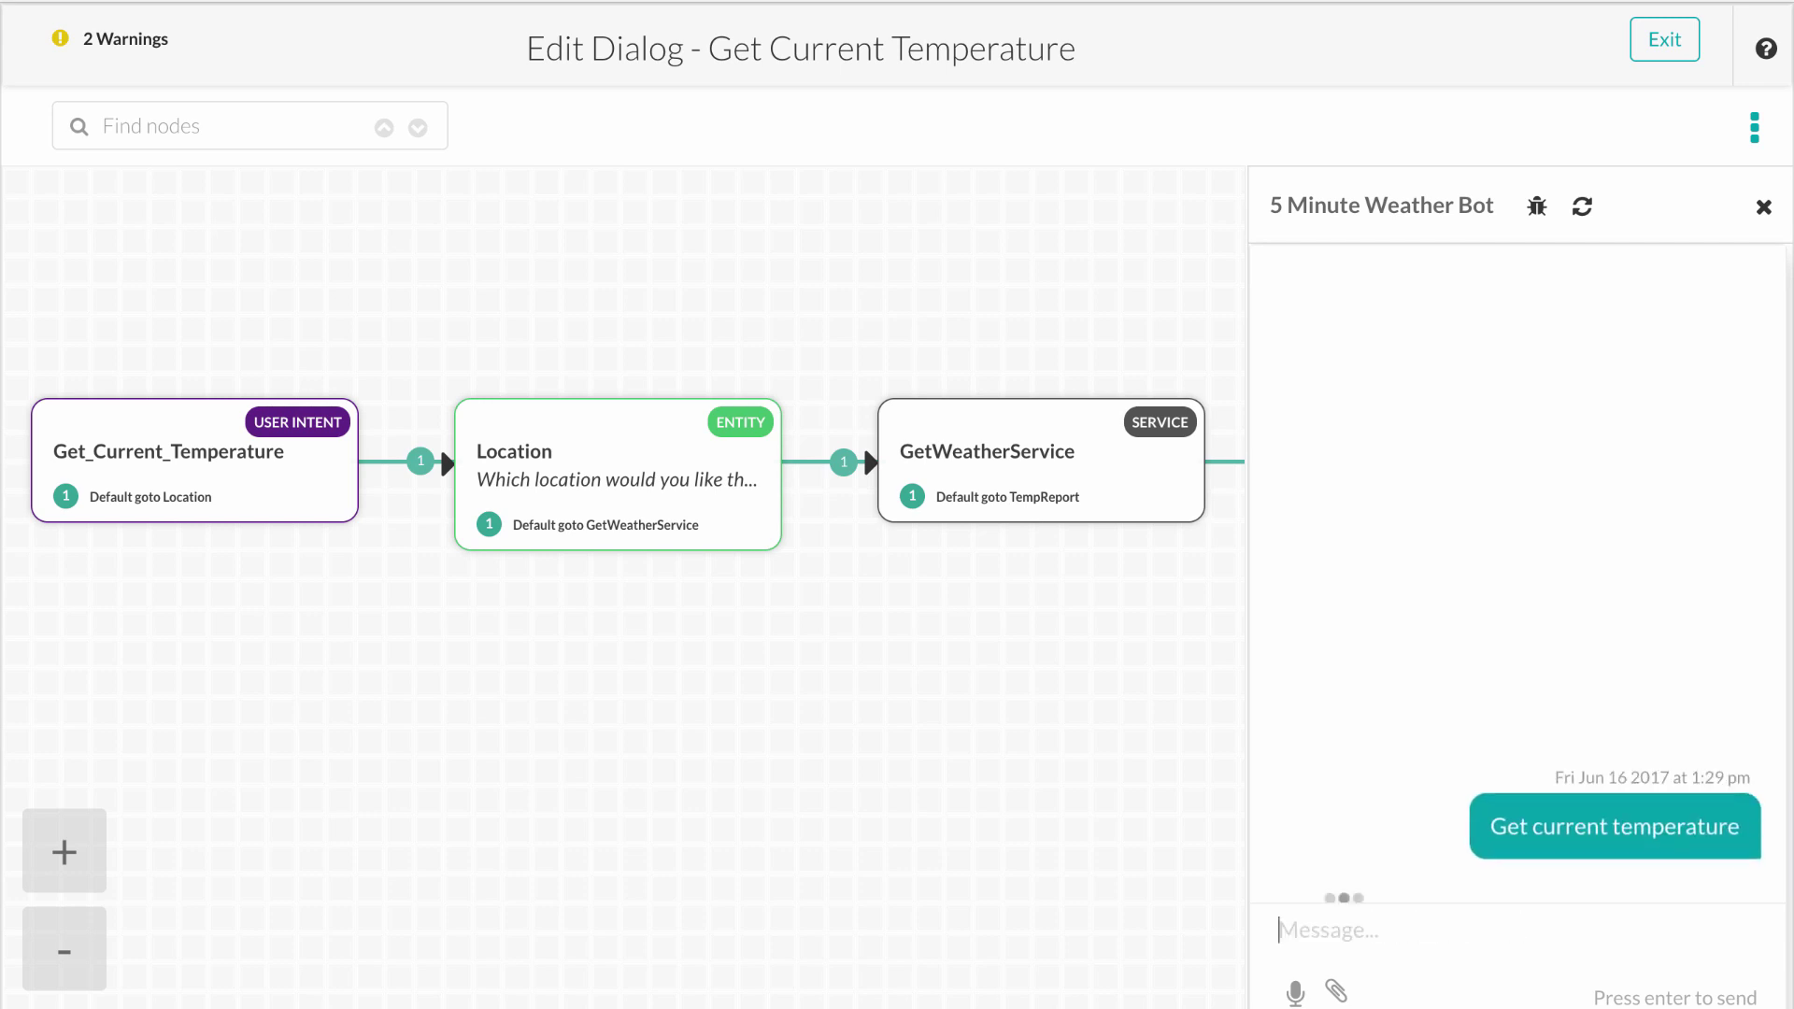
{"action": "type", "text": "Or"}
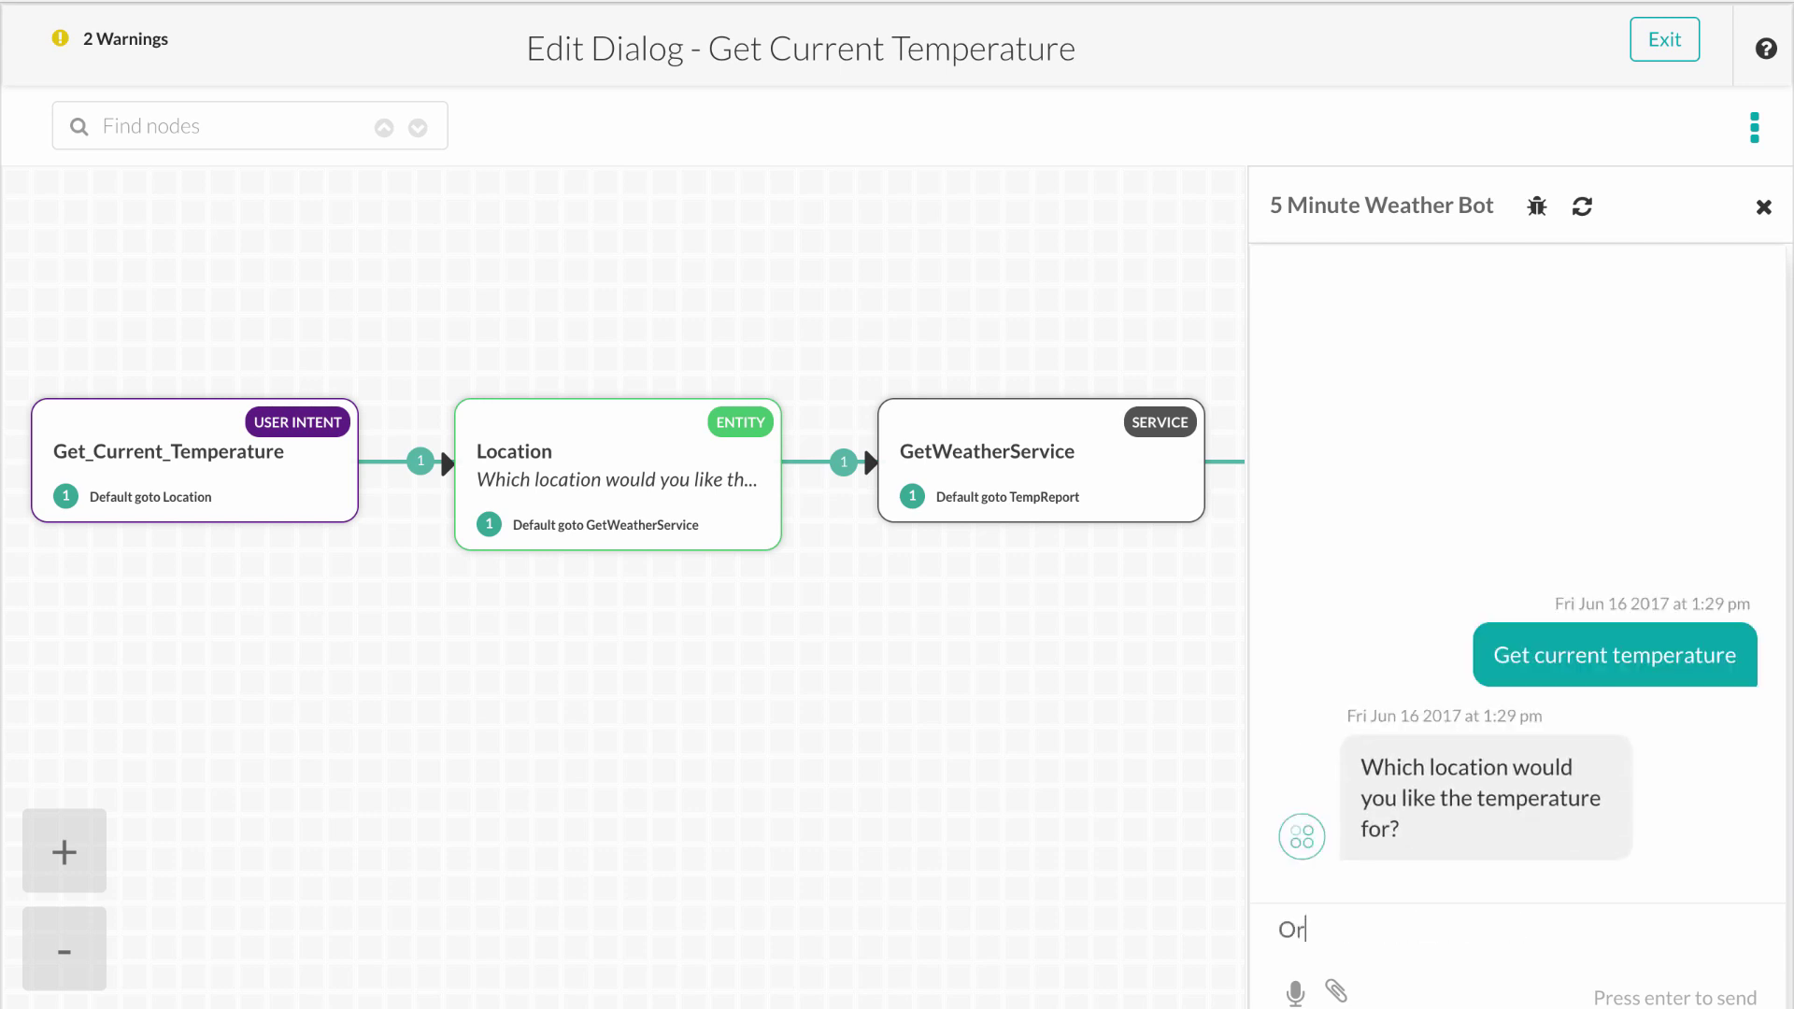
{"action": "type", "text": "lando, FL"}
{"action": "key", "text": "Return"}
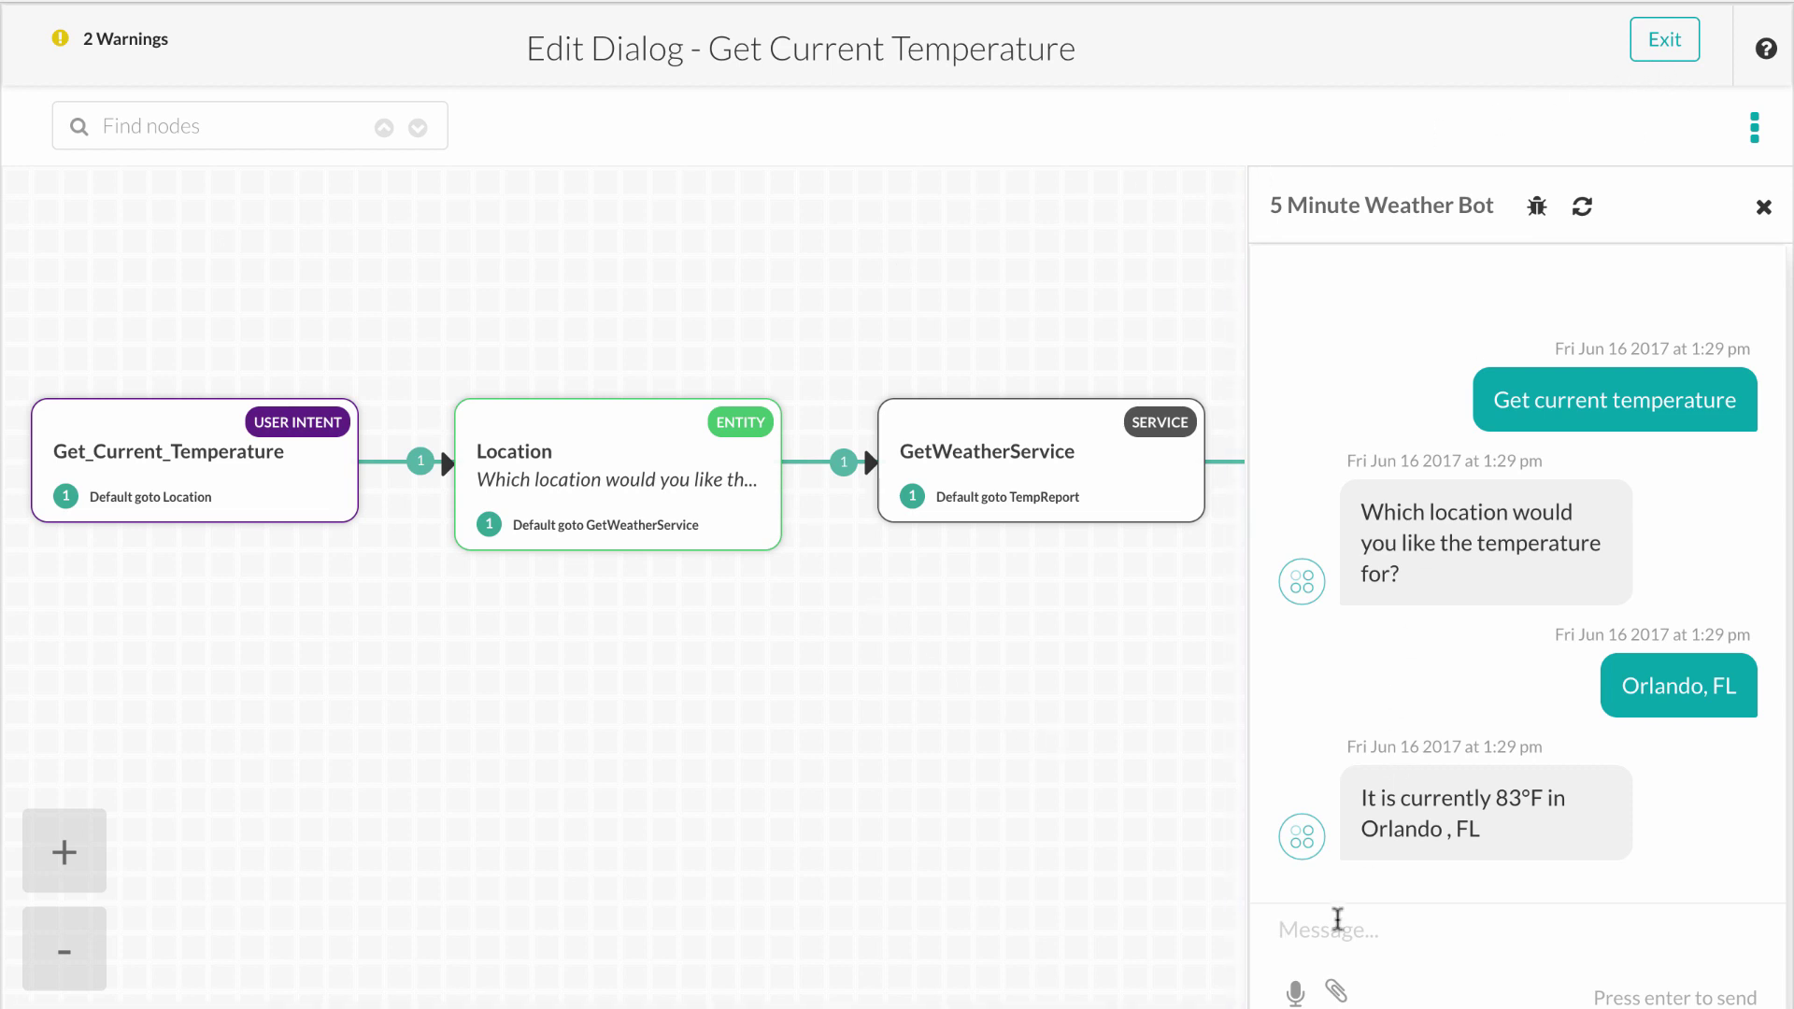
Send 'What's the temperature?' in chat and answer 'Atlanta, GA', getting 76°F.
{"action": "type", "text": "What's the temperature?"}
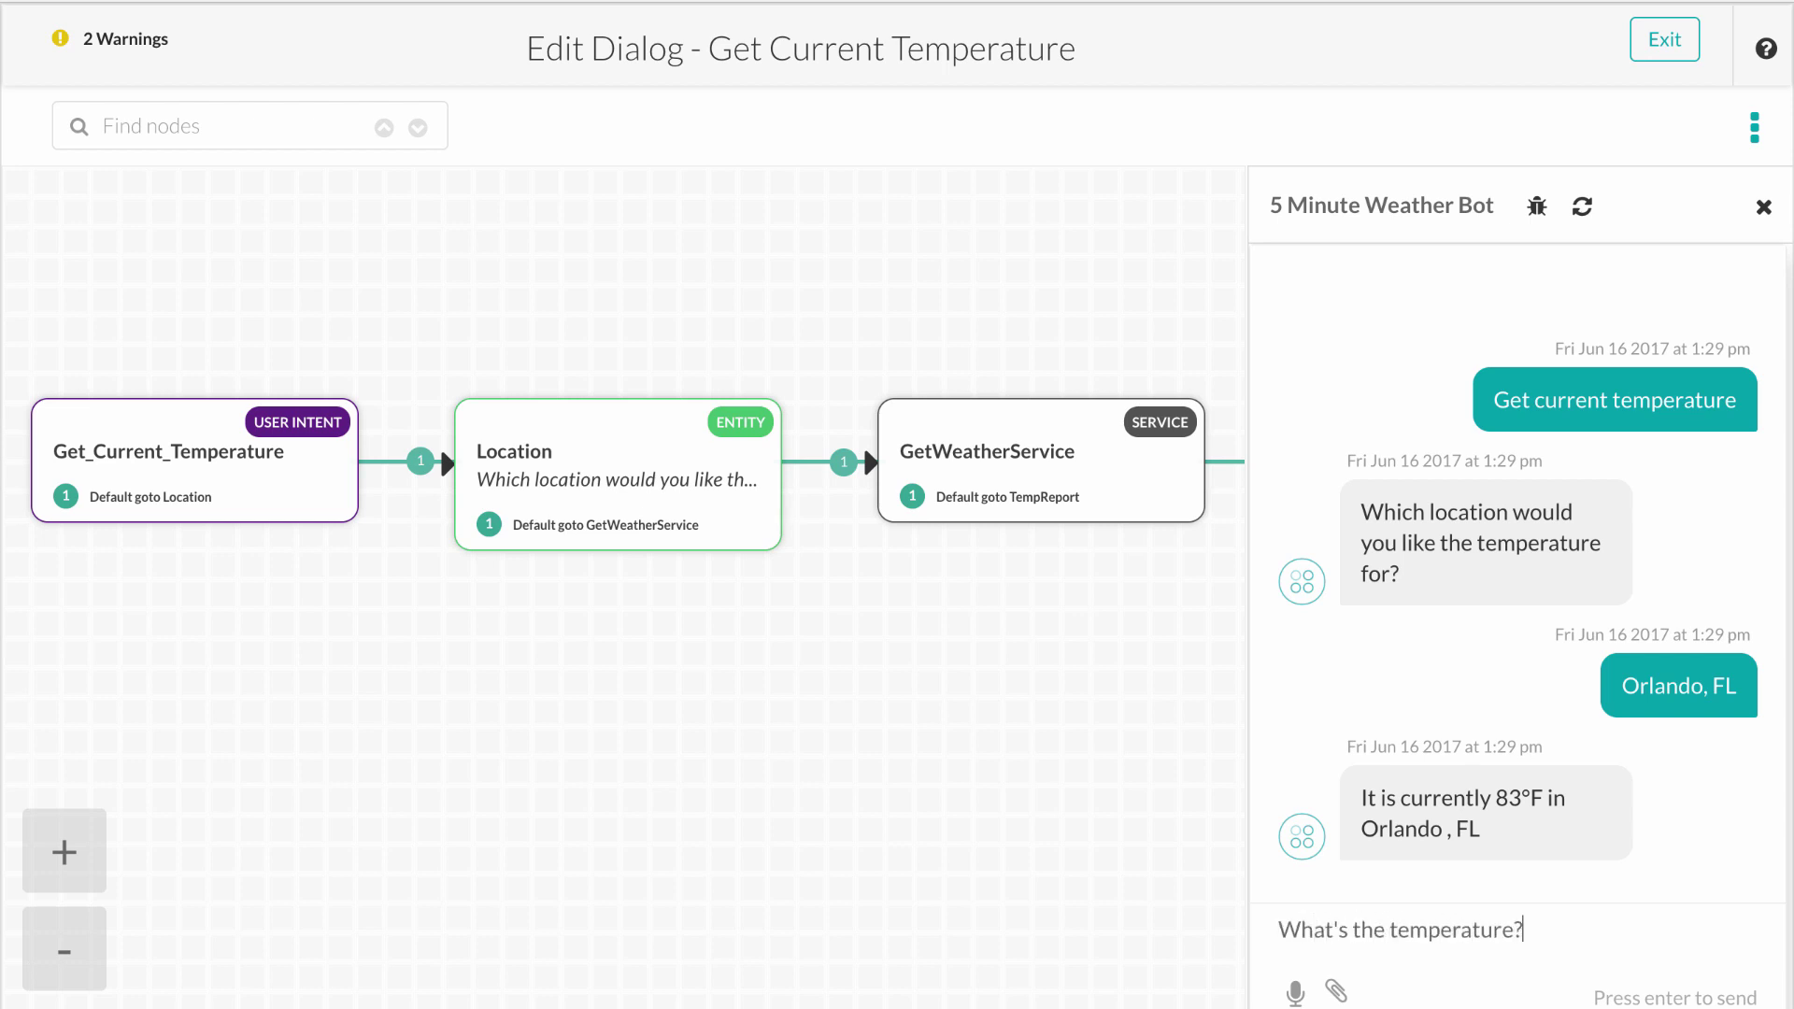
{"action": "key", "text": "Return"}
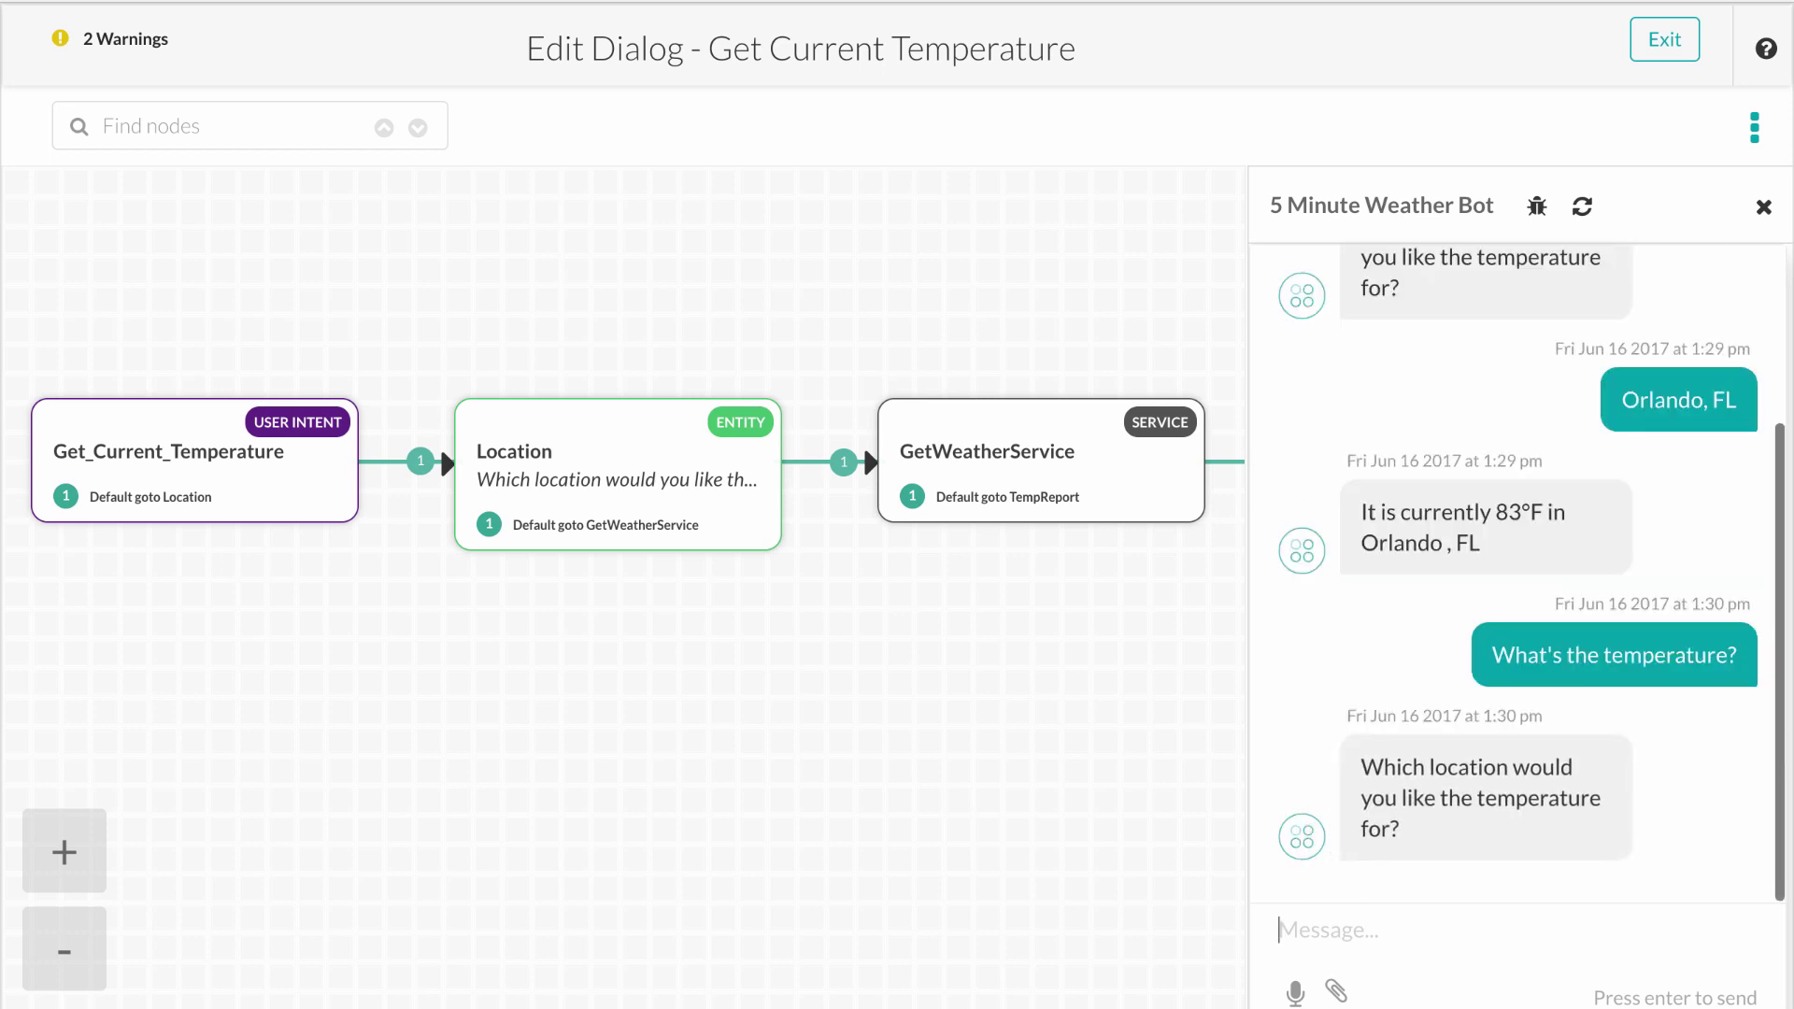
{"action": "type", "text": "Atlanta, GA"}
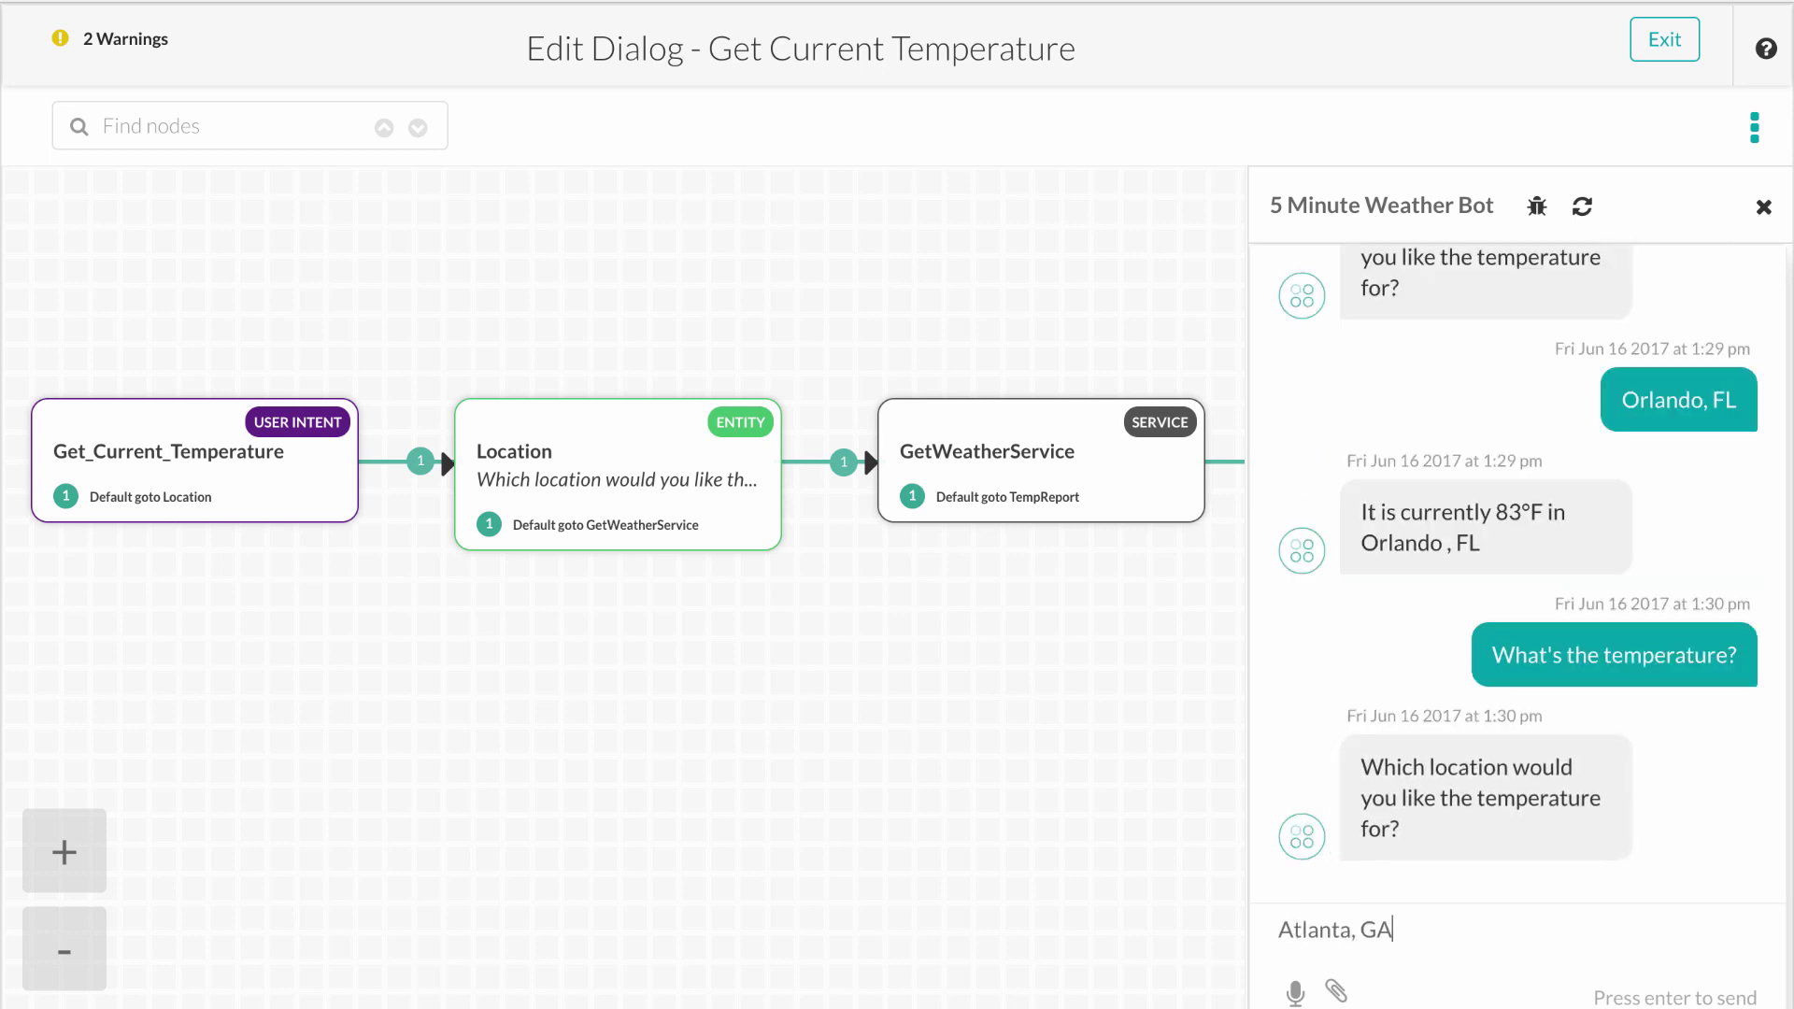
{"action": "key", "text": "Return"}
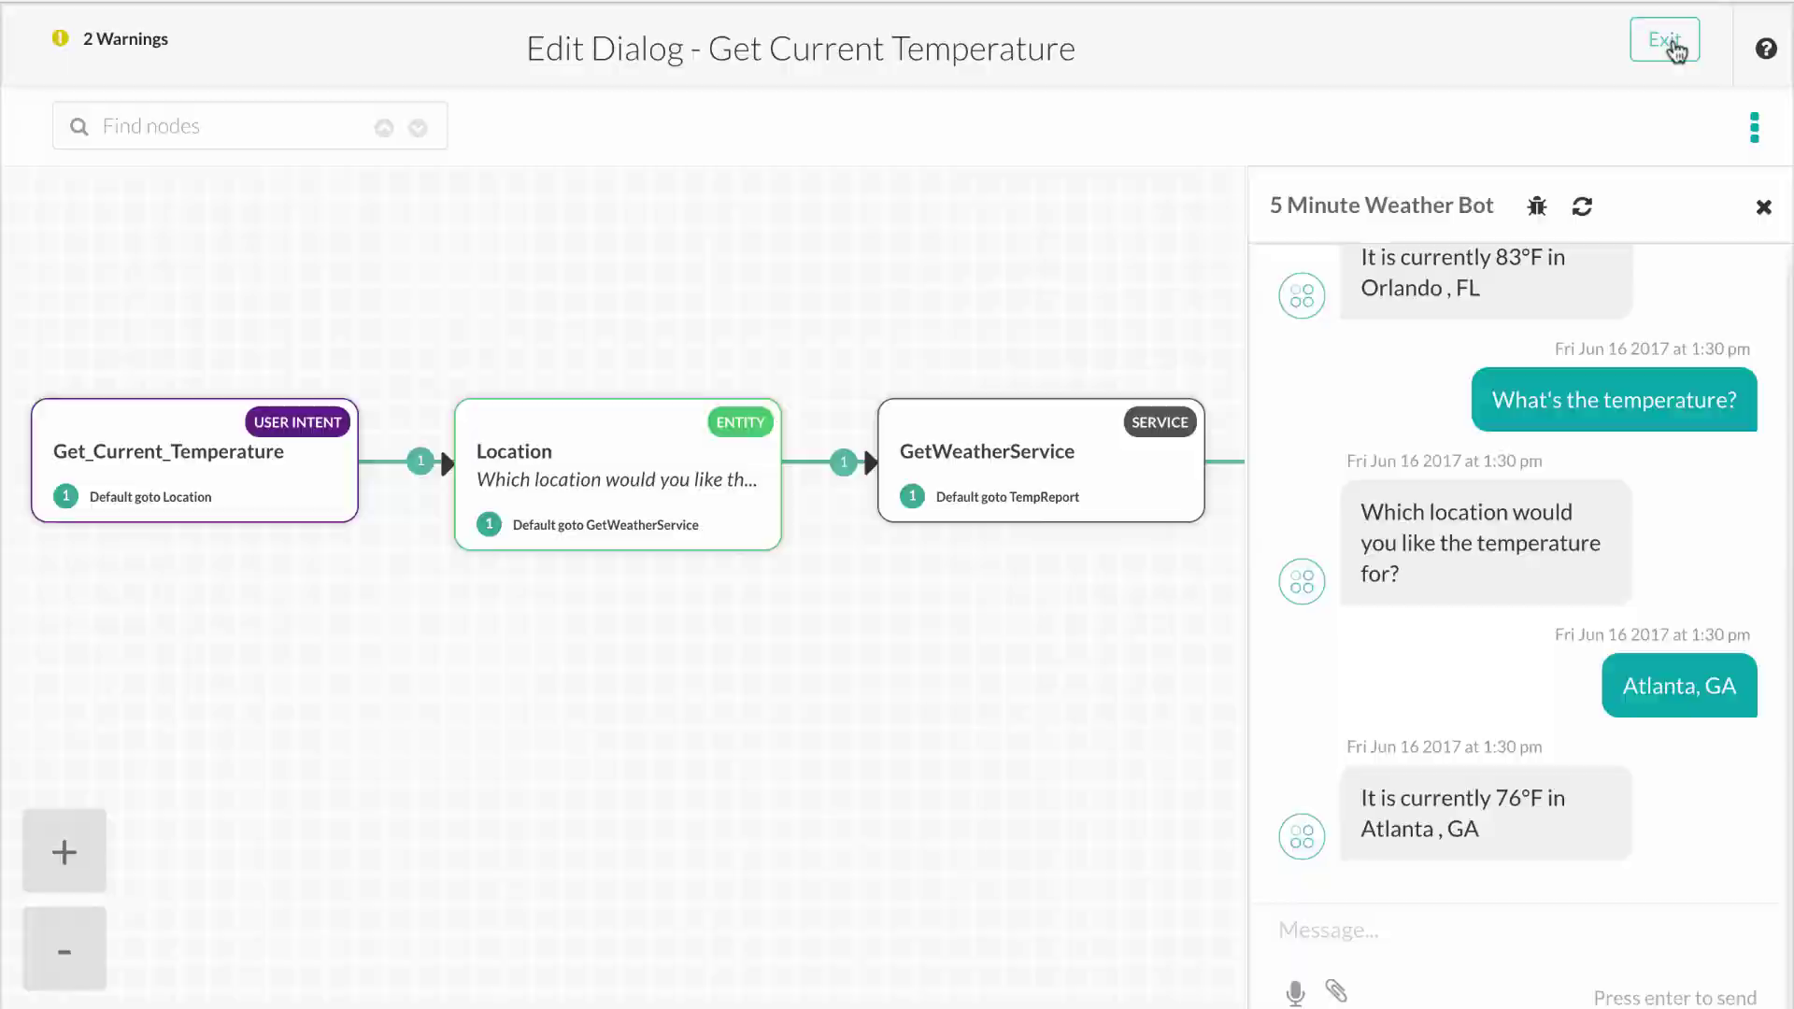
Leave the dialog editor and open the bot's Synonyms list under Natural Language.
{"action": "left_click", "coordinate": [1671, 45]}
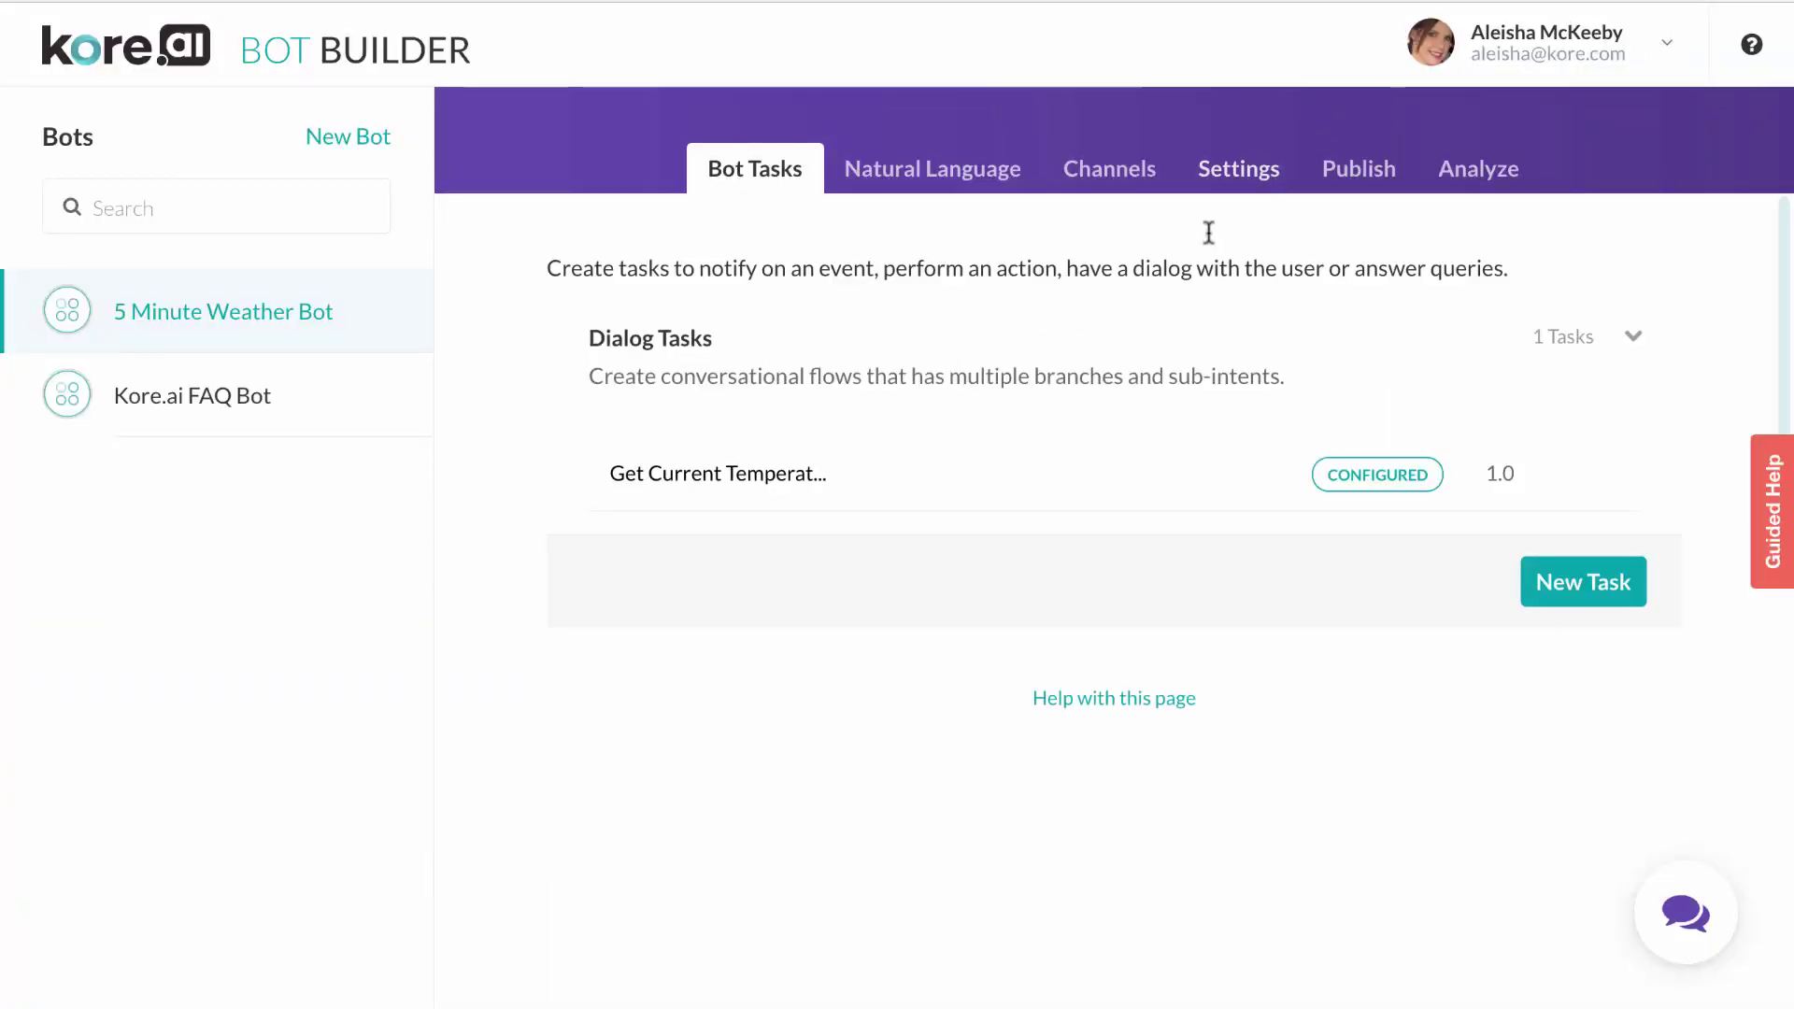
{"action": "left_click", "coordinate": [972, 173]}
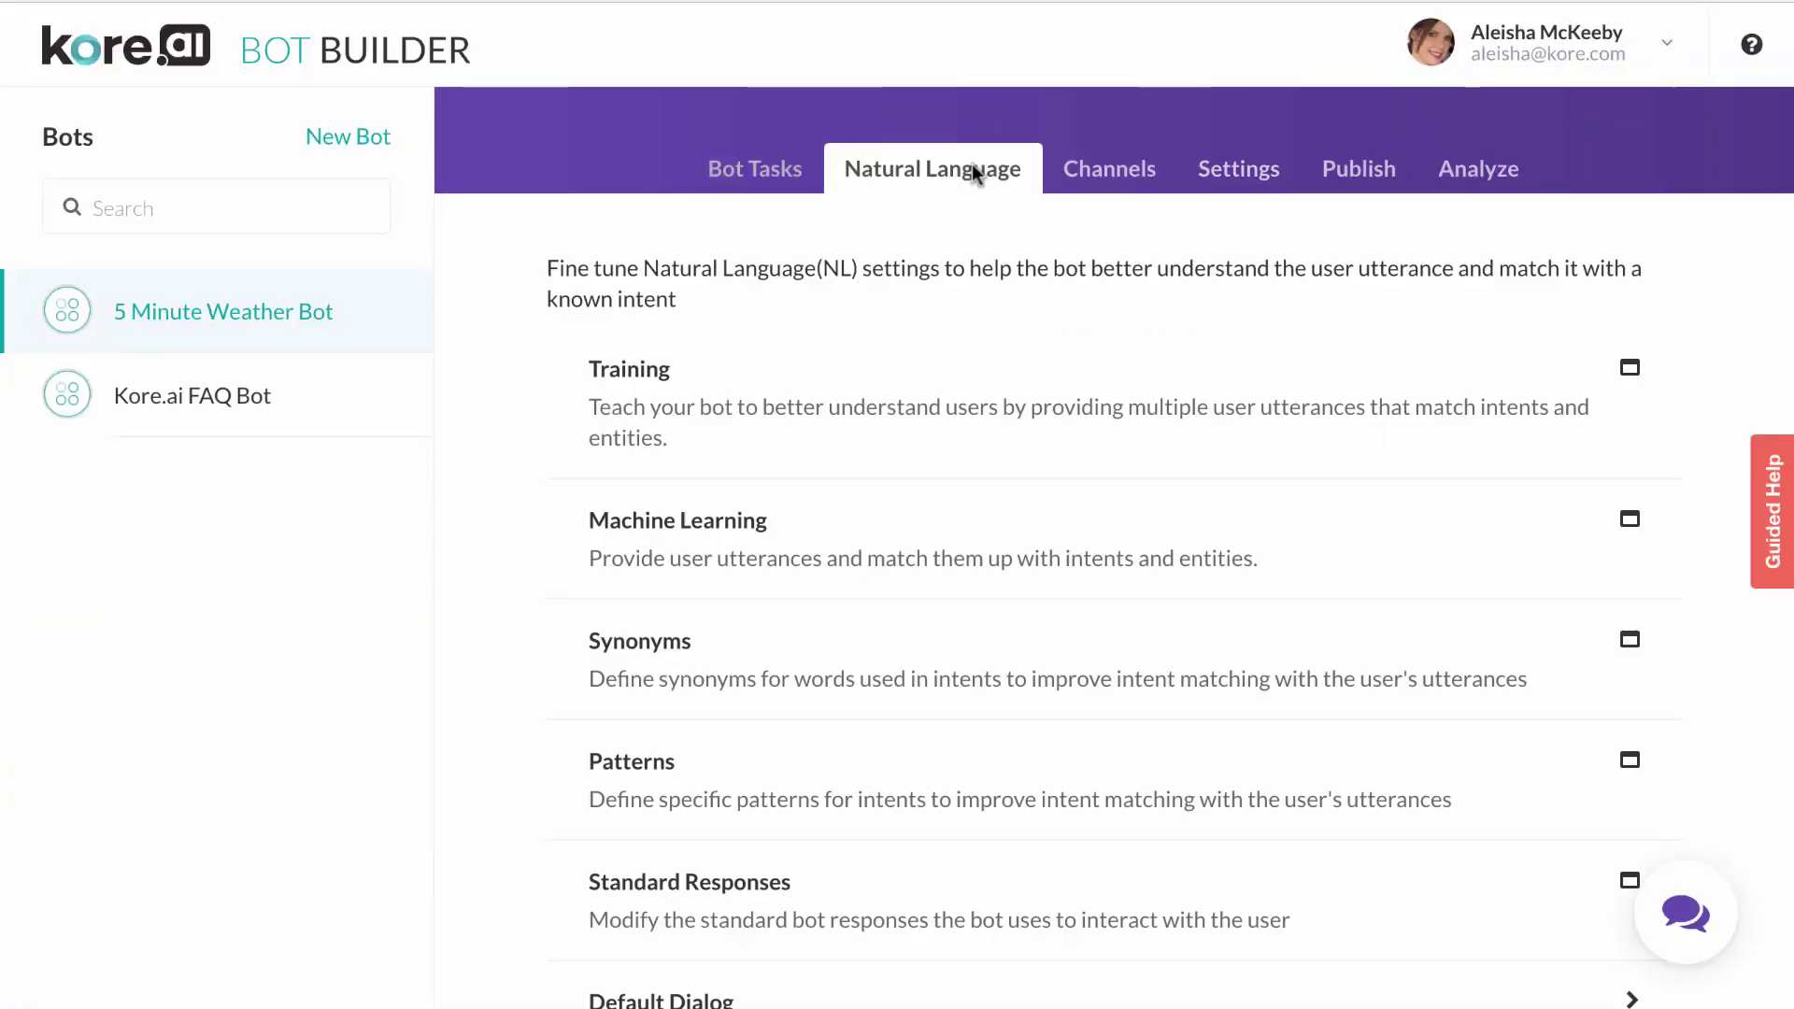
{"action": "left_click", "coordinate": [631, 675]}
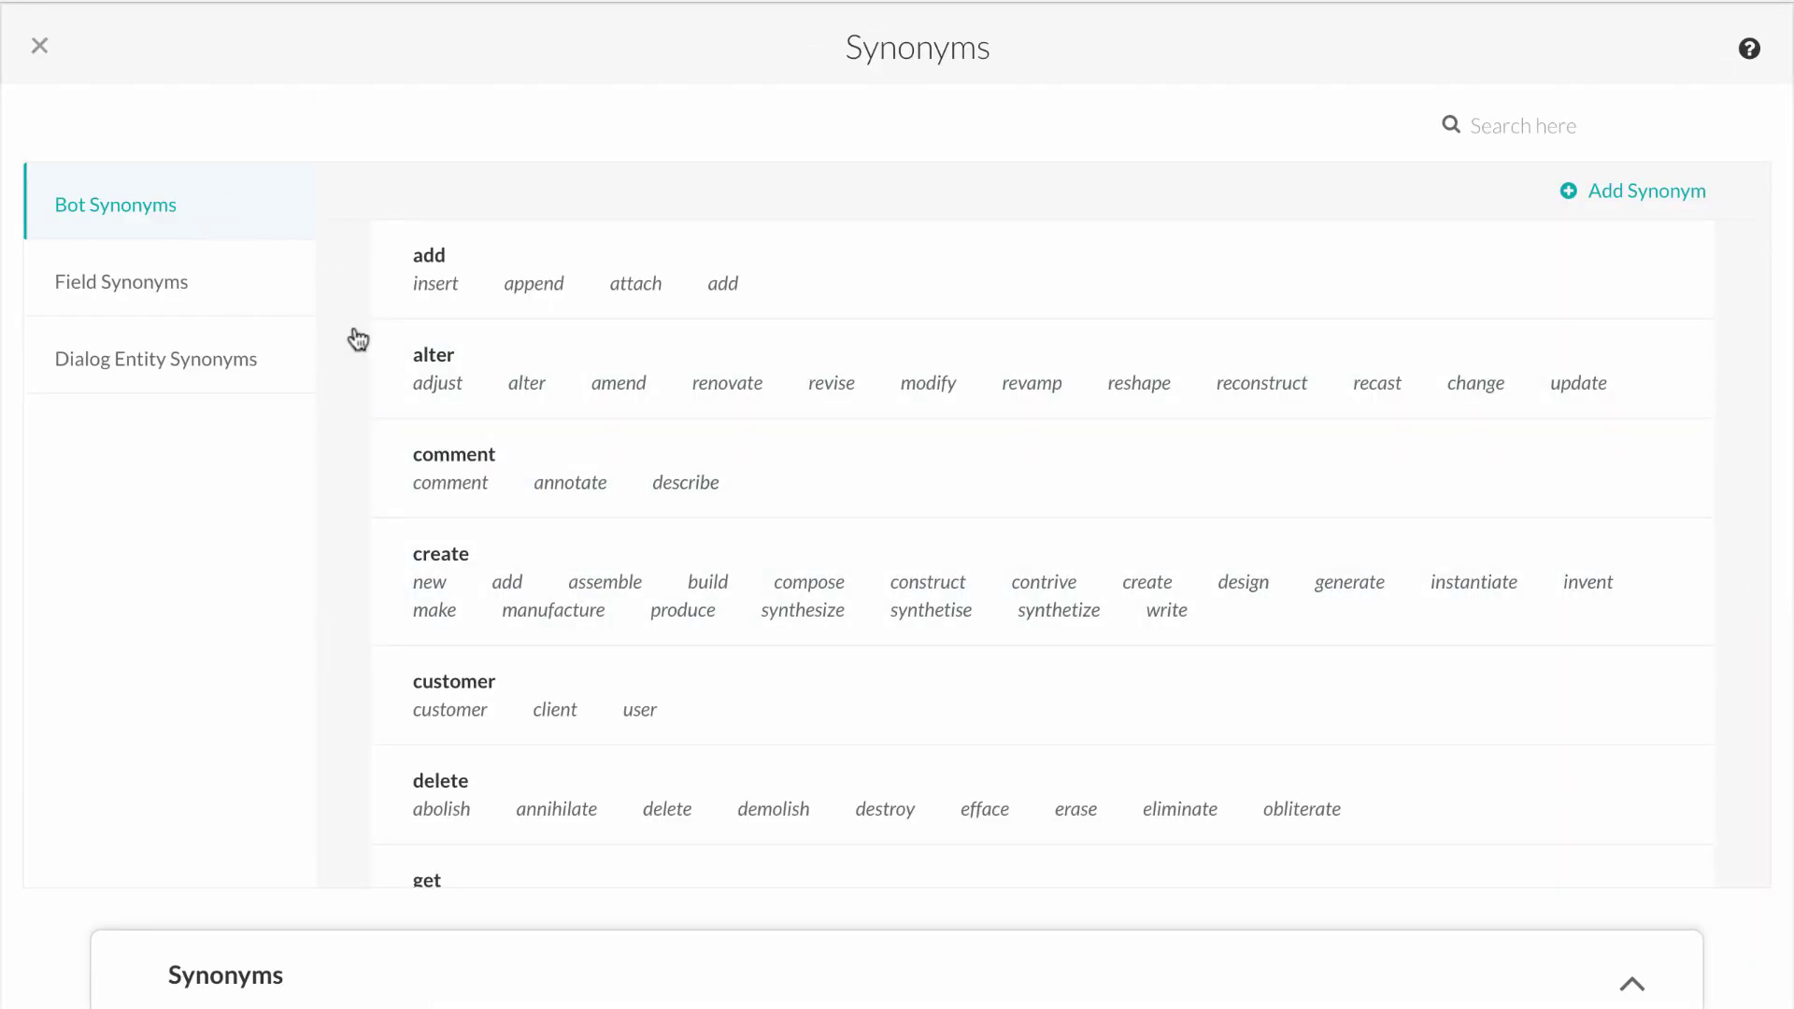
Add the keyword 'temperature' with the synonym 'temp' and save it.
{"action": "left_click", "coordinate": [1659, 192]}
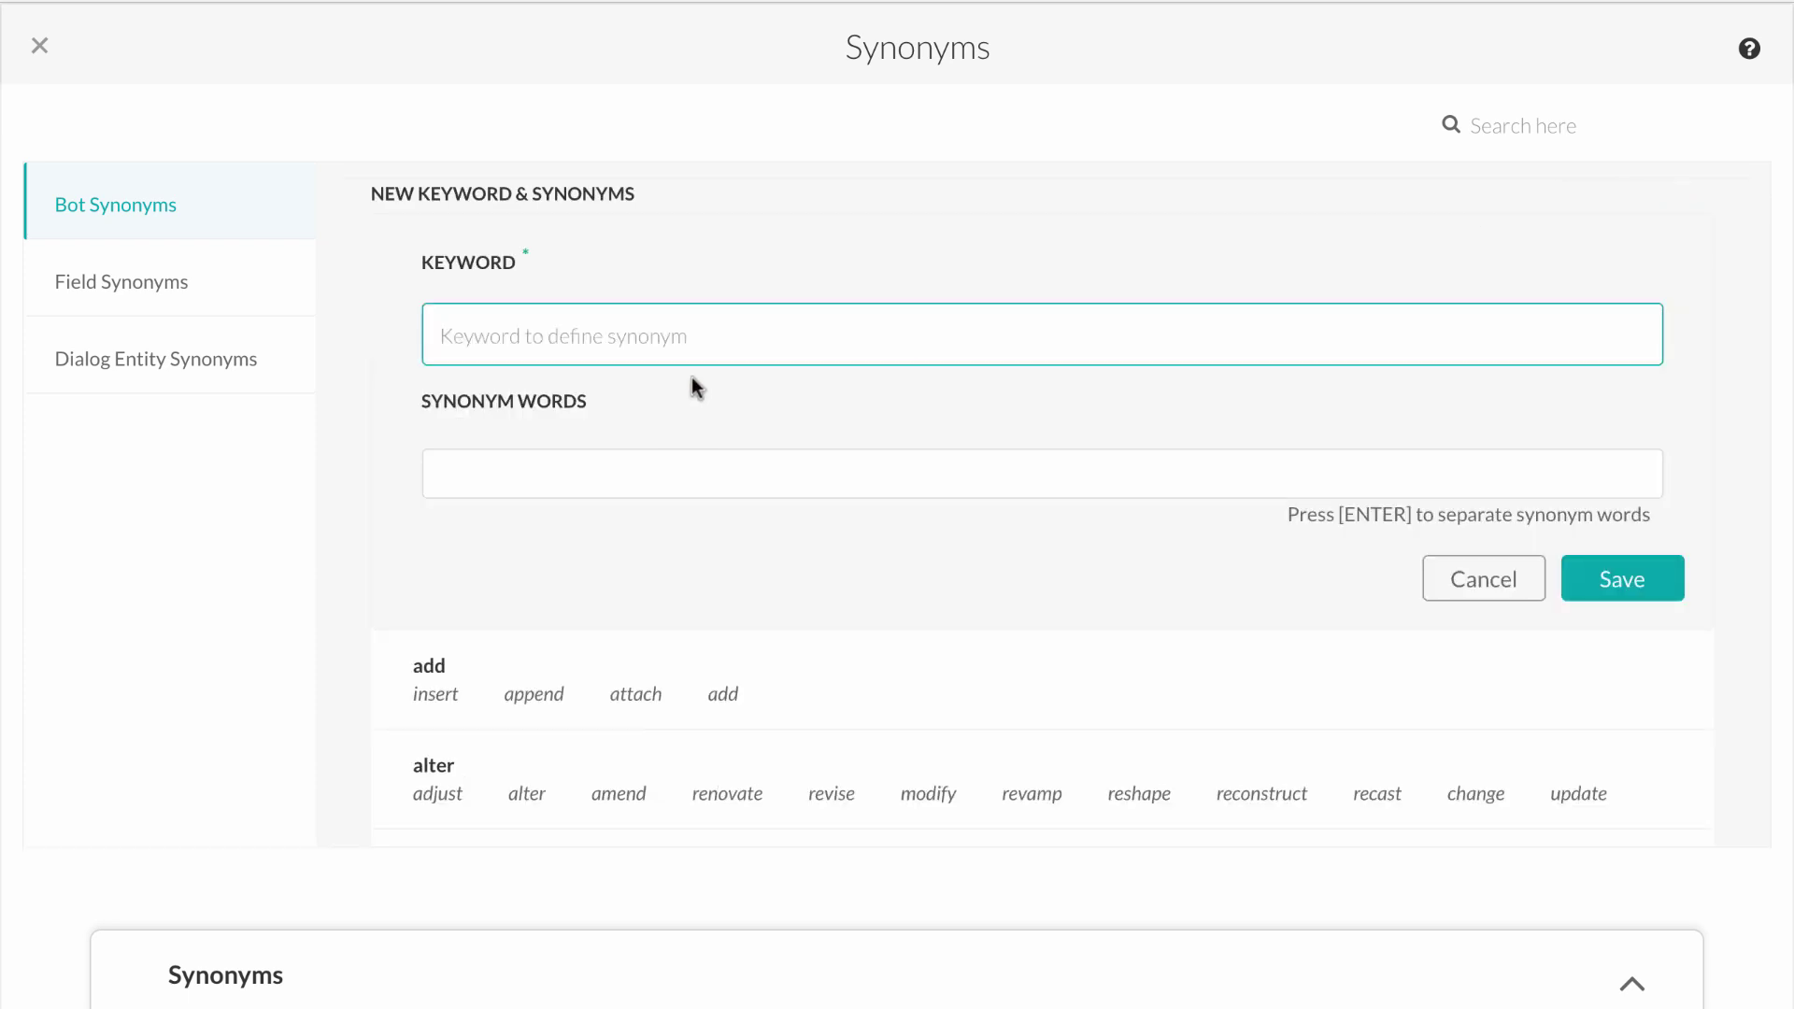
{"action": "type", "text": "Temp"}
{"action": "left_click", "coordinate": [506, 386]}
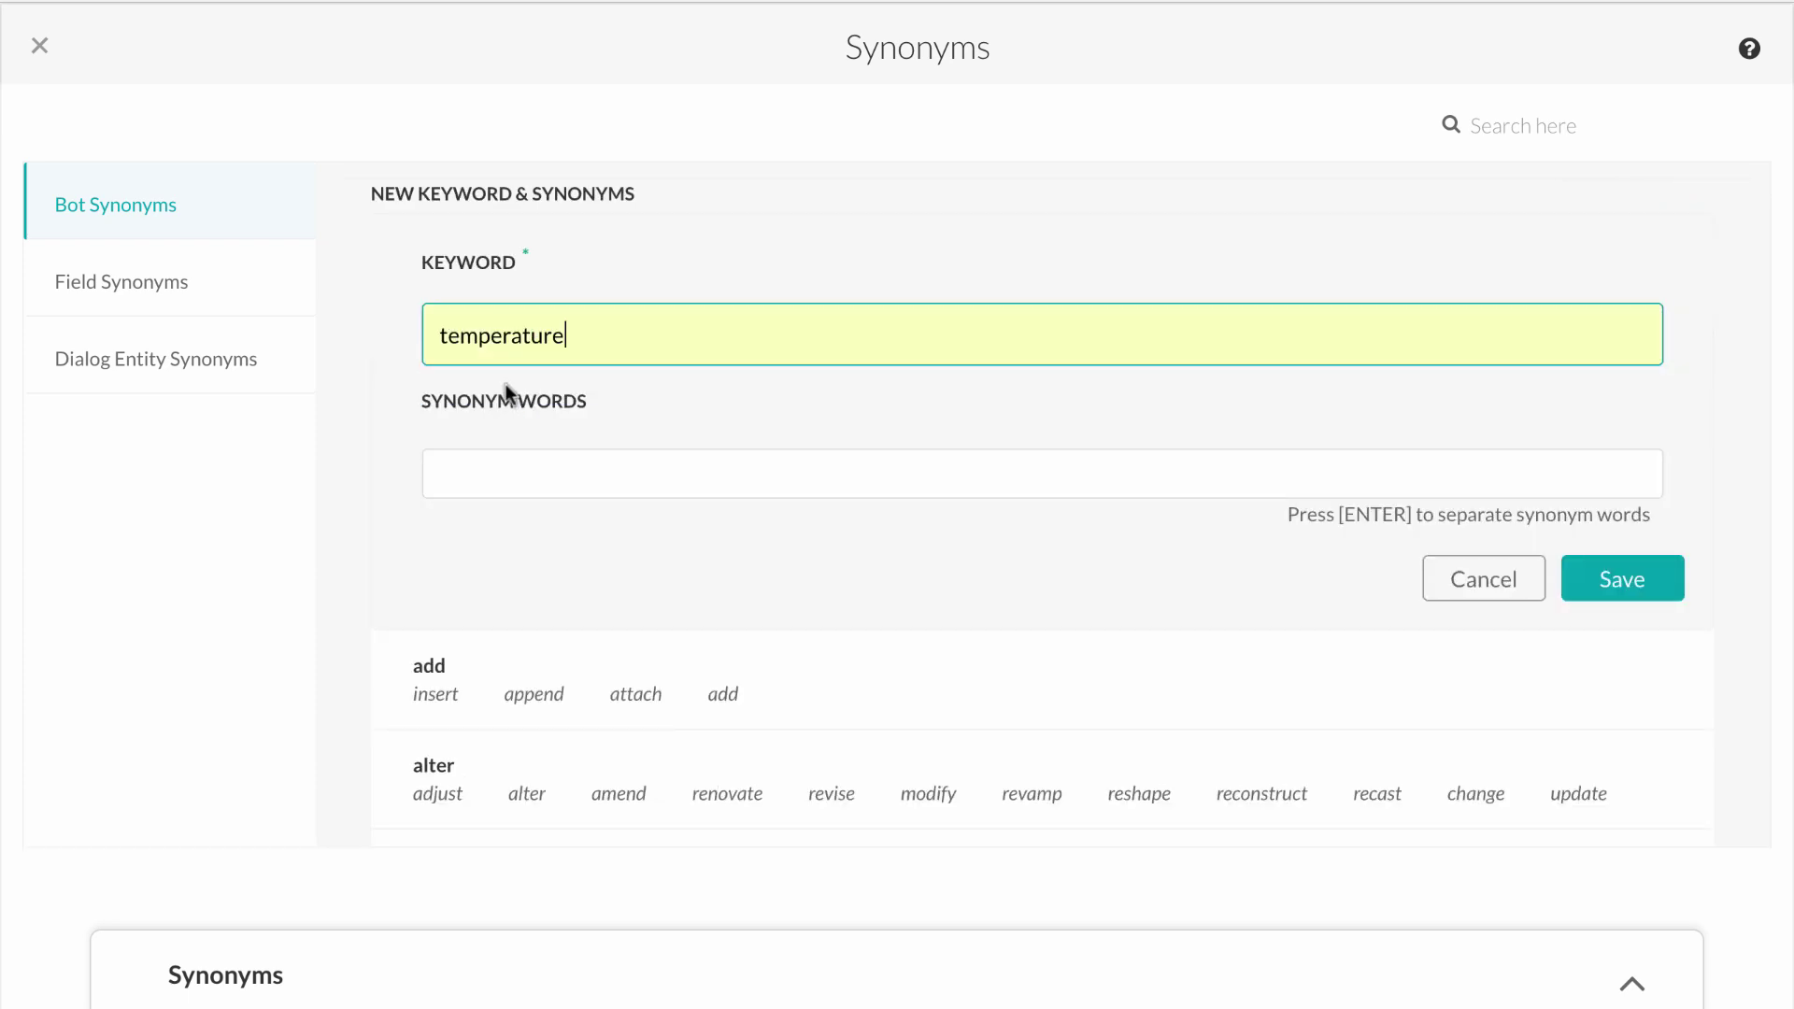
{"action": "left_click", "coordinate": [501, 482]}
{"action": "type", "text": "temp"}
{"action": "key", "text": "Return"}
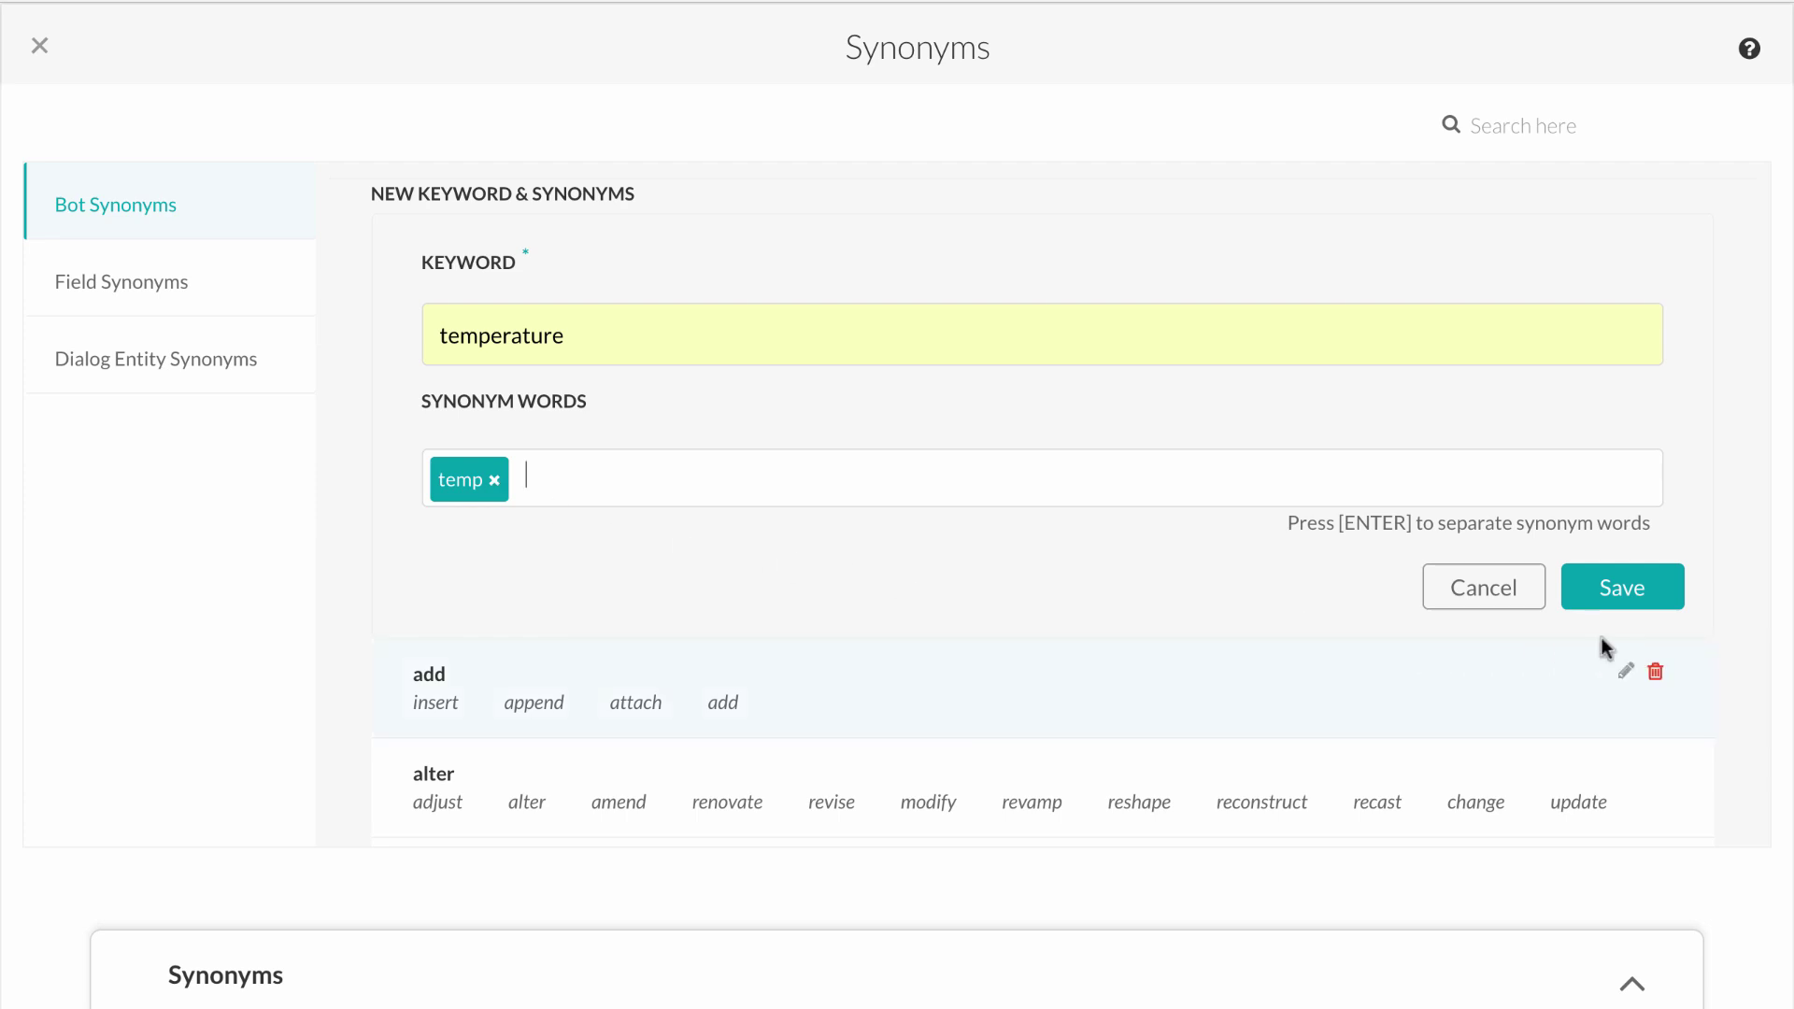
{"action": "left_click", "coordinate": [1628, 598]}
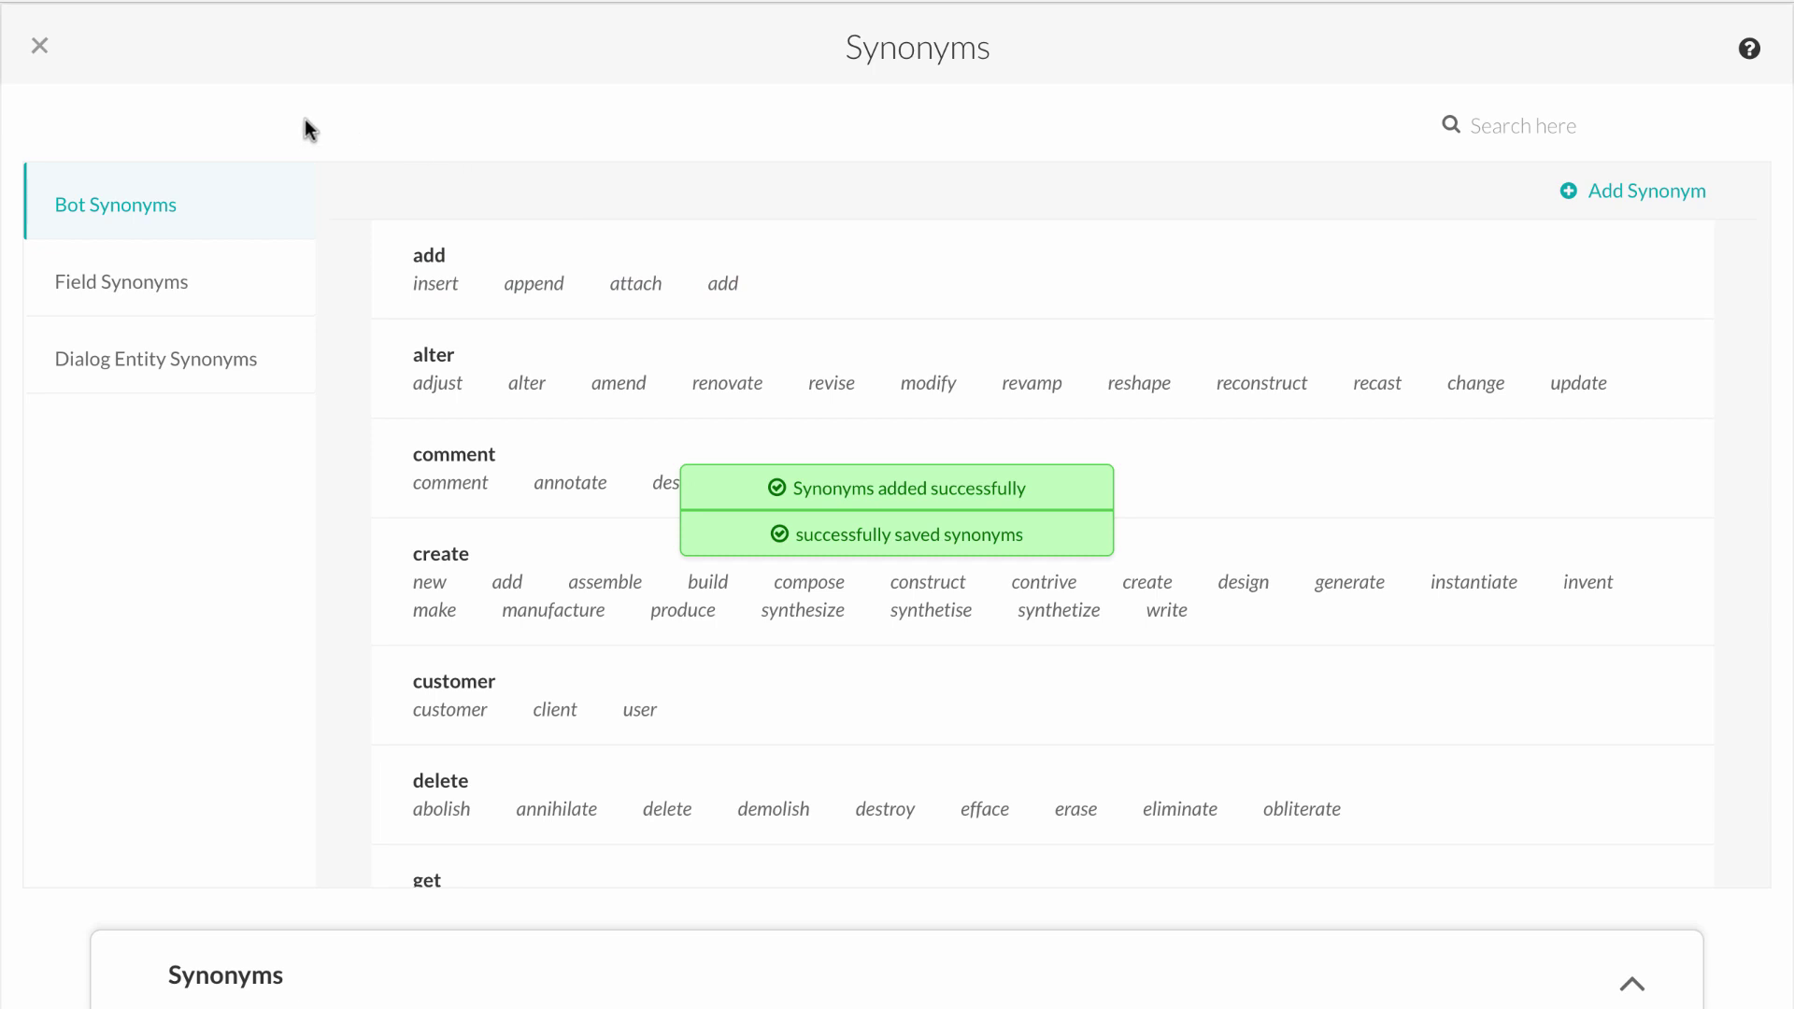
Send "What's the temp?" in a test chat and confirm it triggers Get Current Temperature.
{"action": "left_click", "coordinate": [38, 47]}
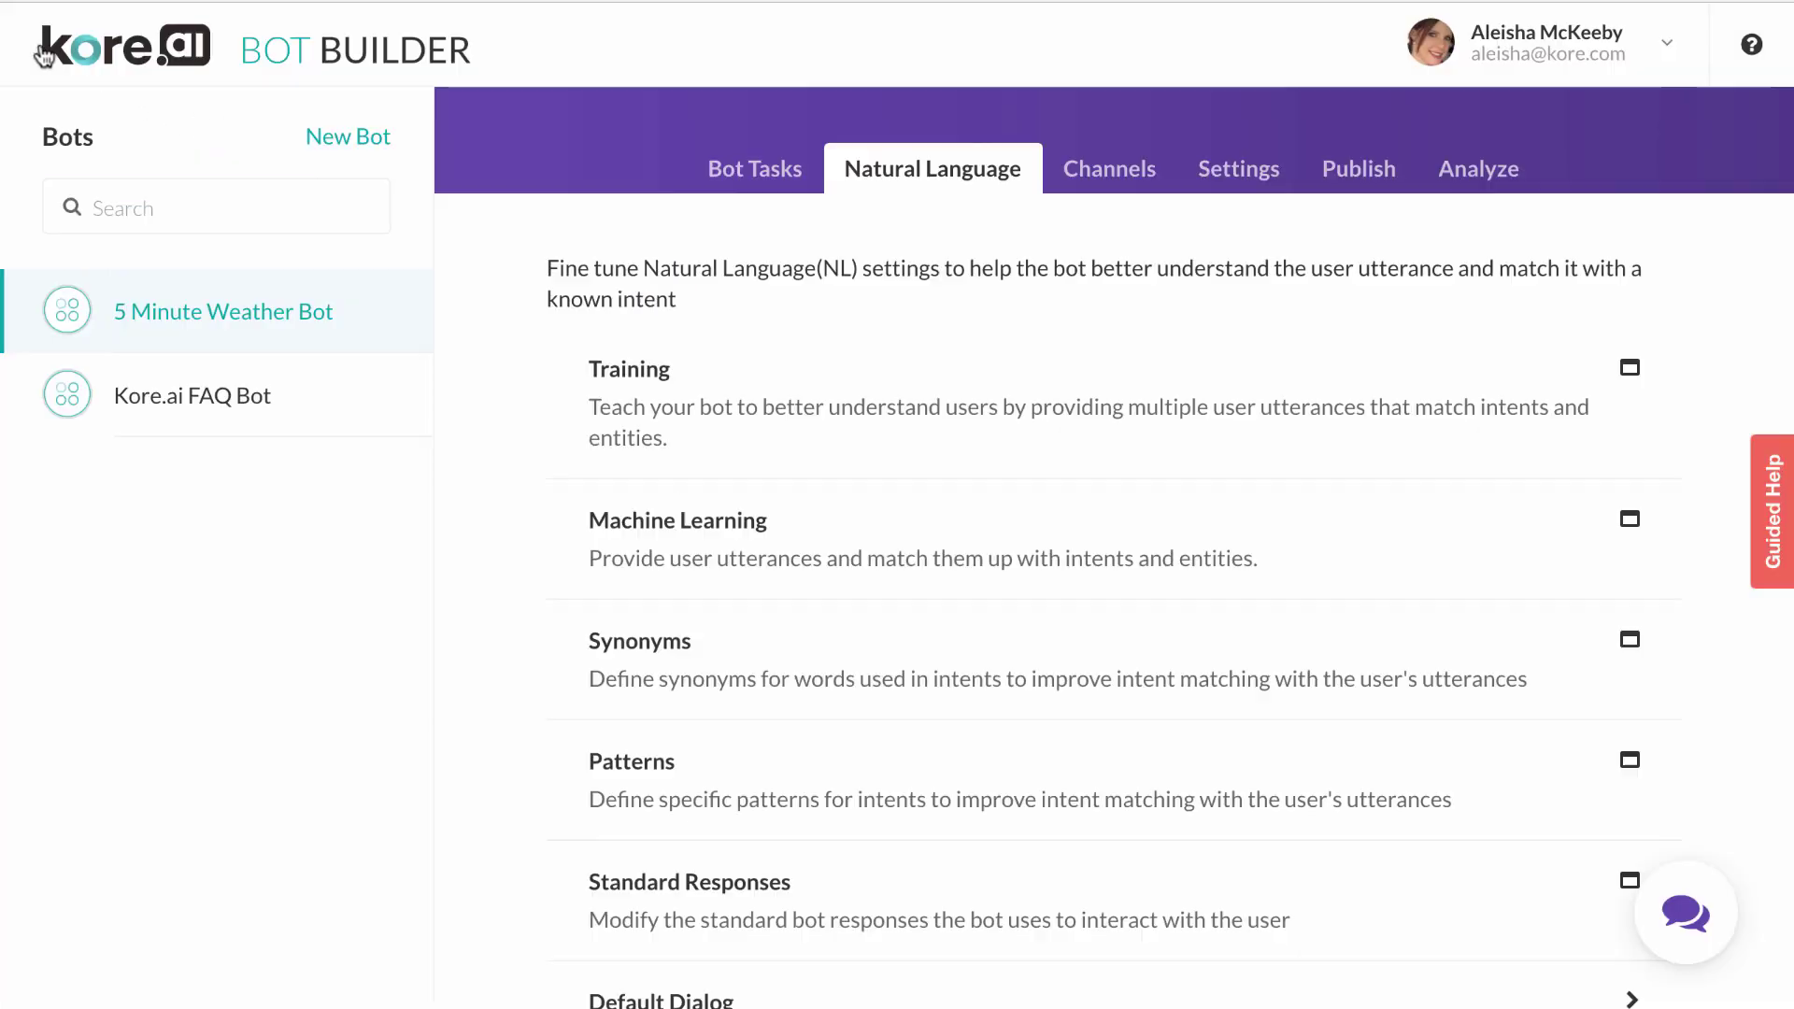
{"action": "left_click", "coordinate": [1692, 911]}
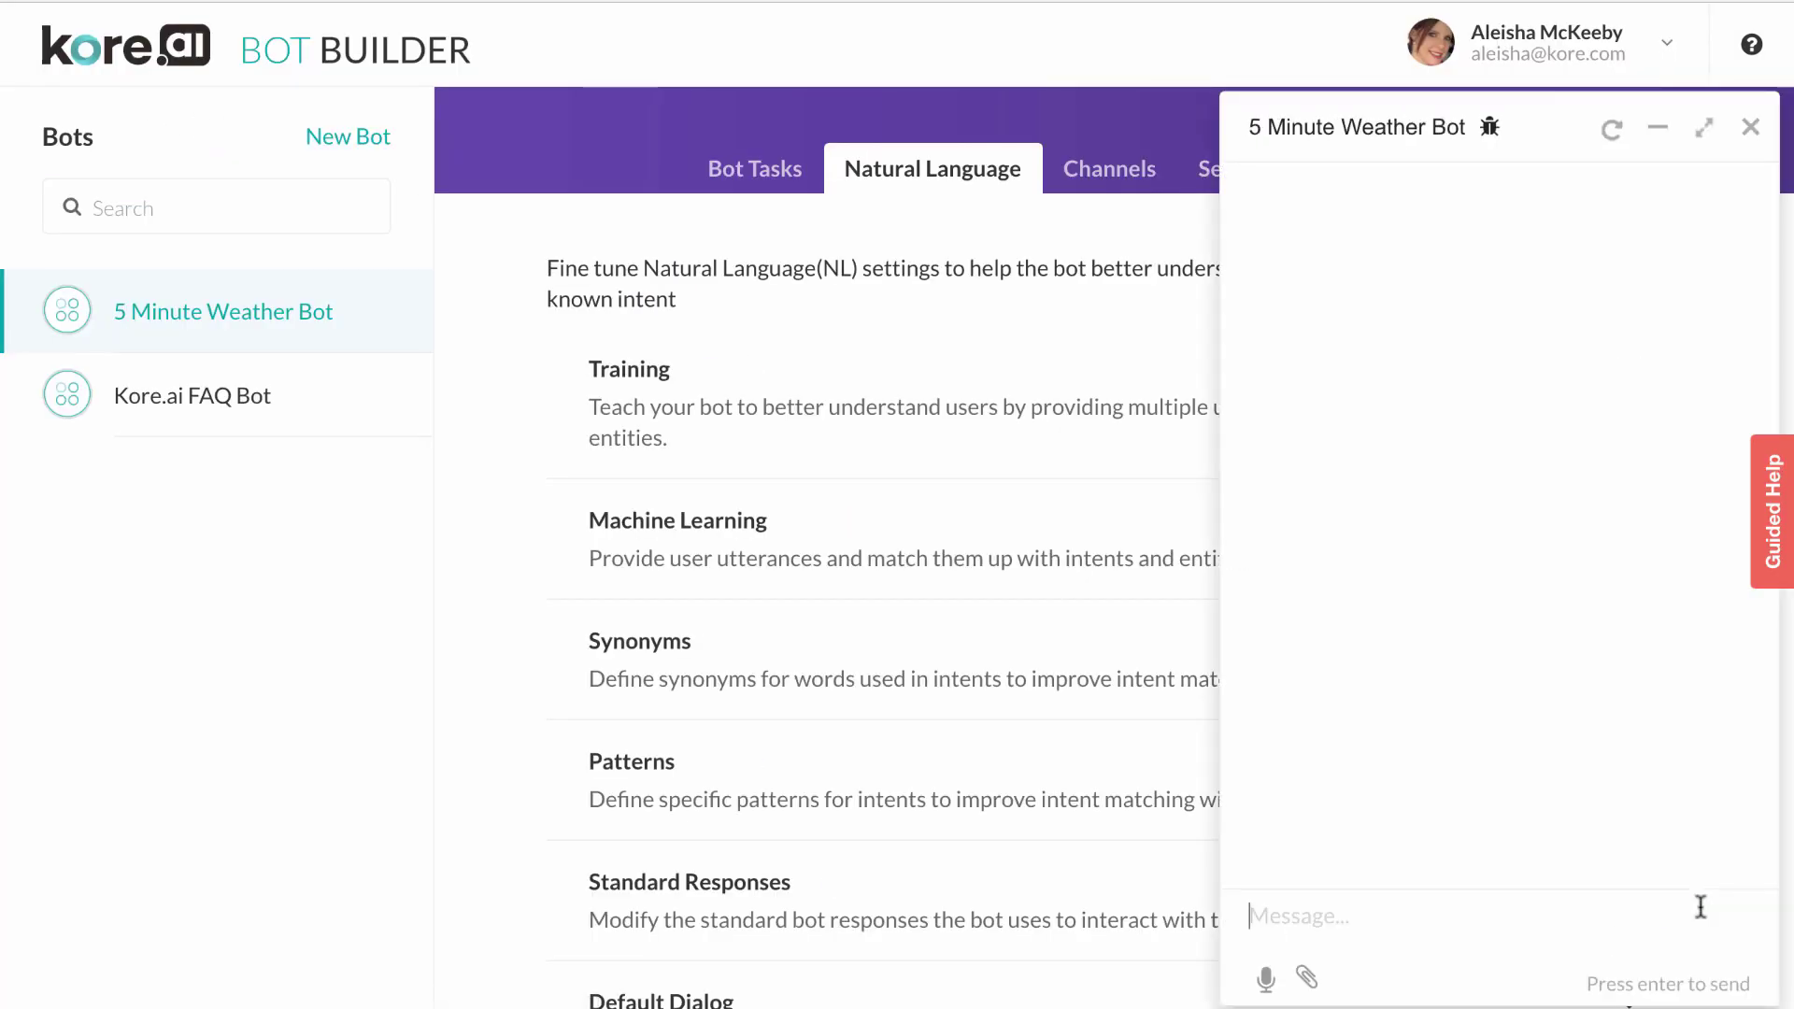
{"action": "type", "text": "What's the temp?"}
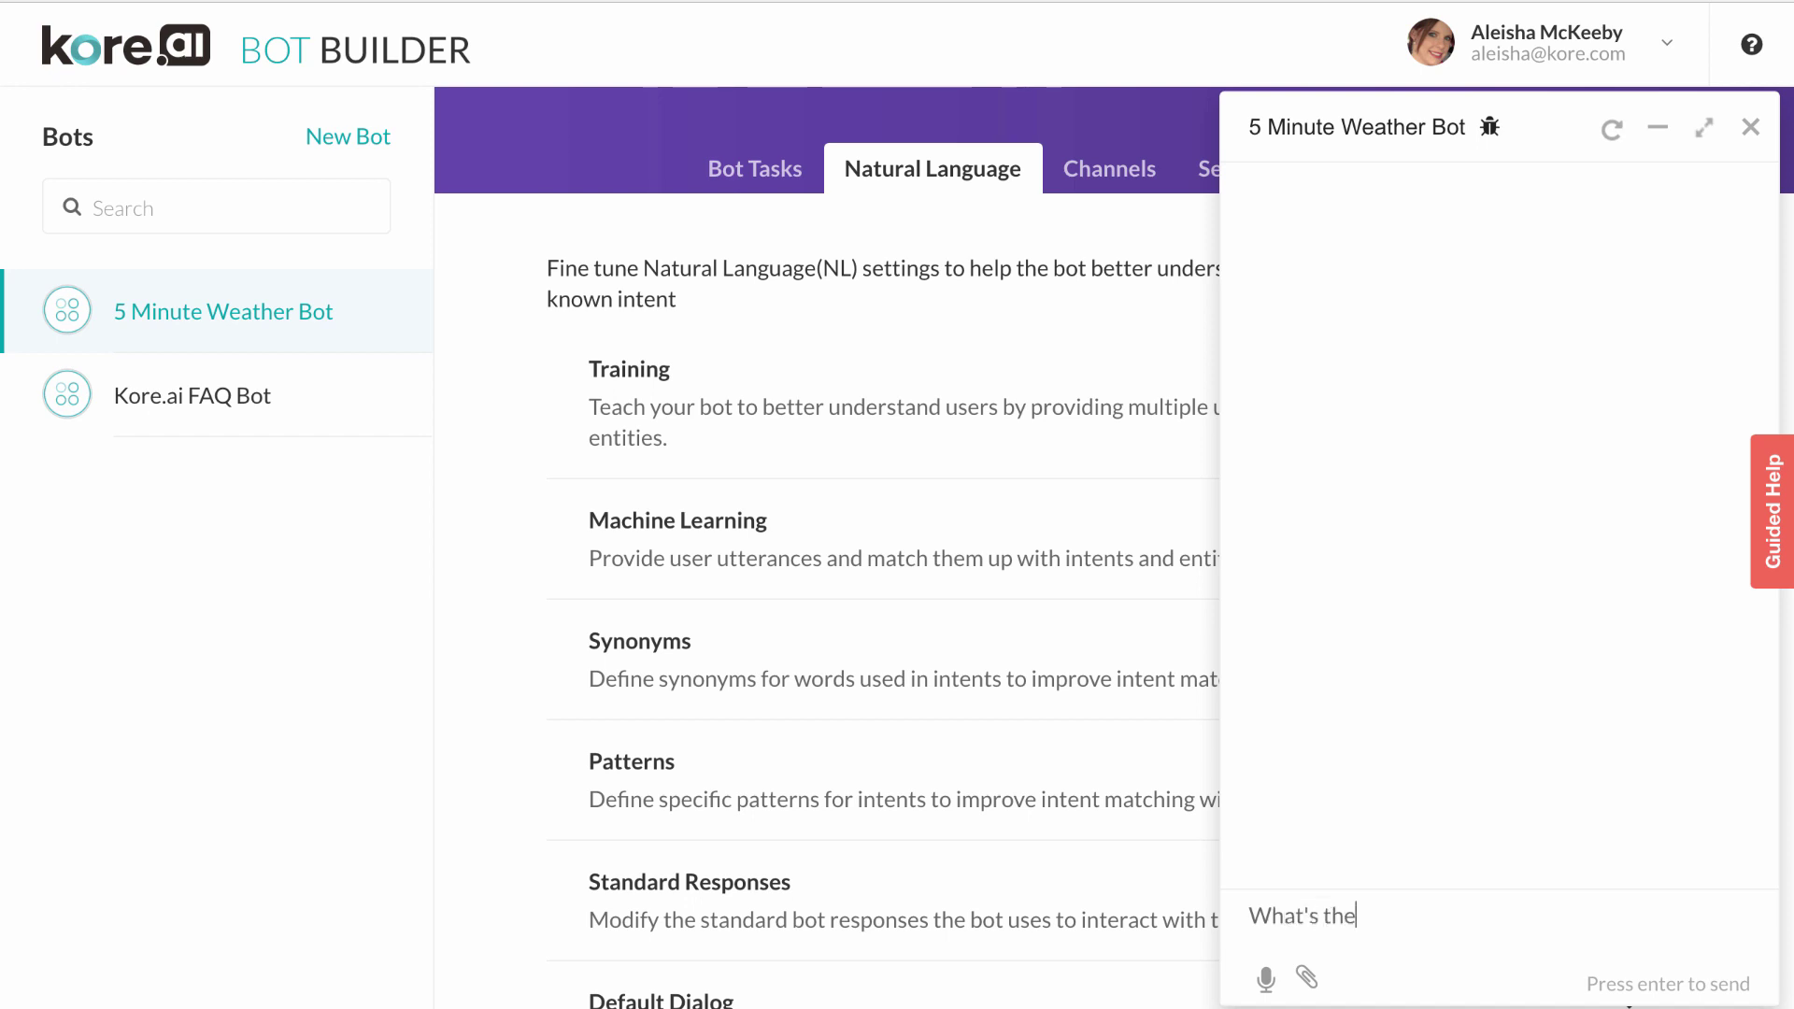
{"action": "key", "text": "Return"}
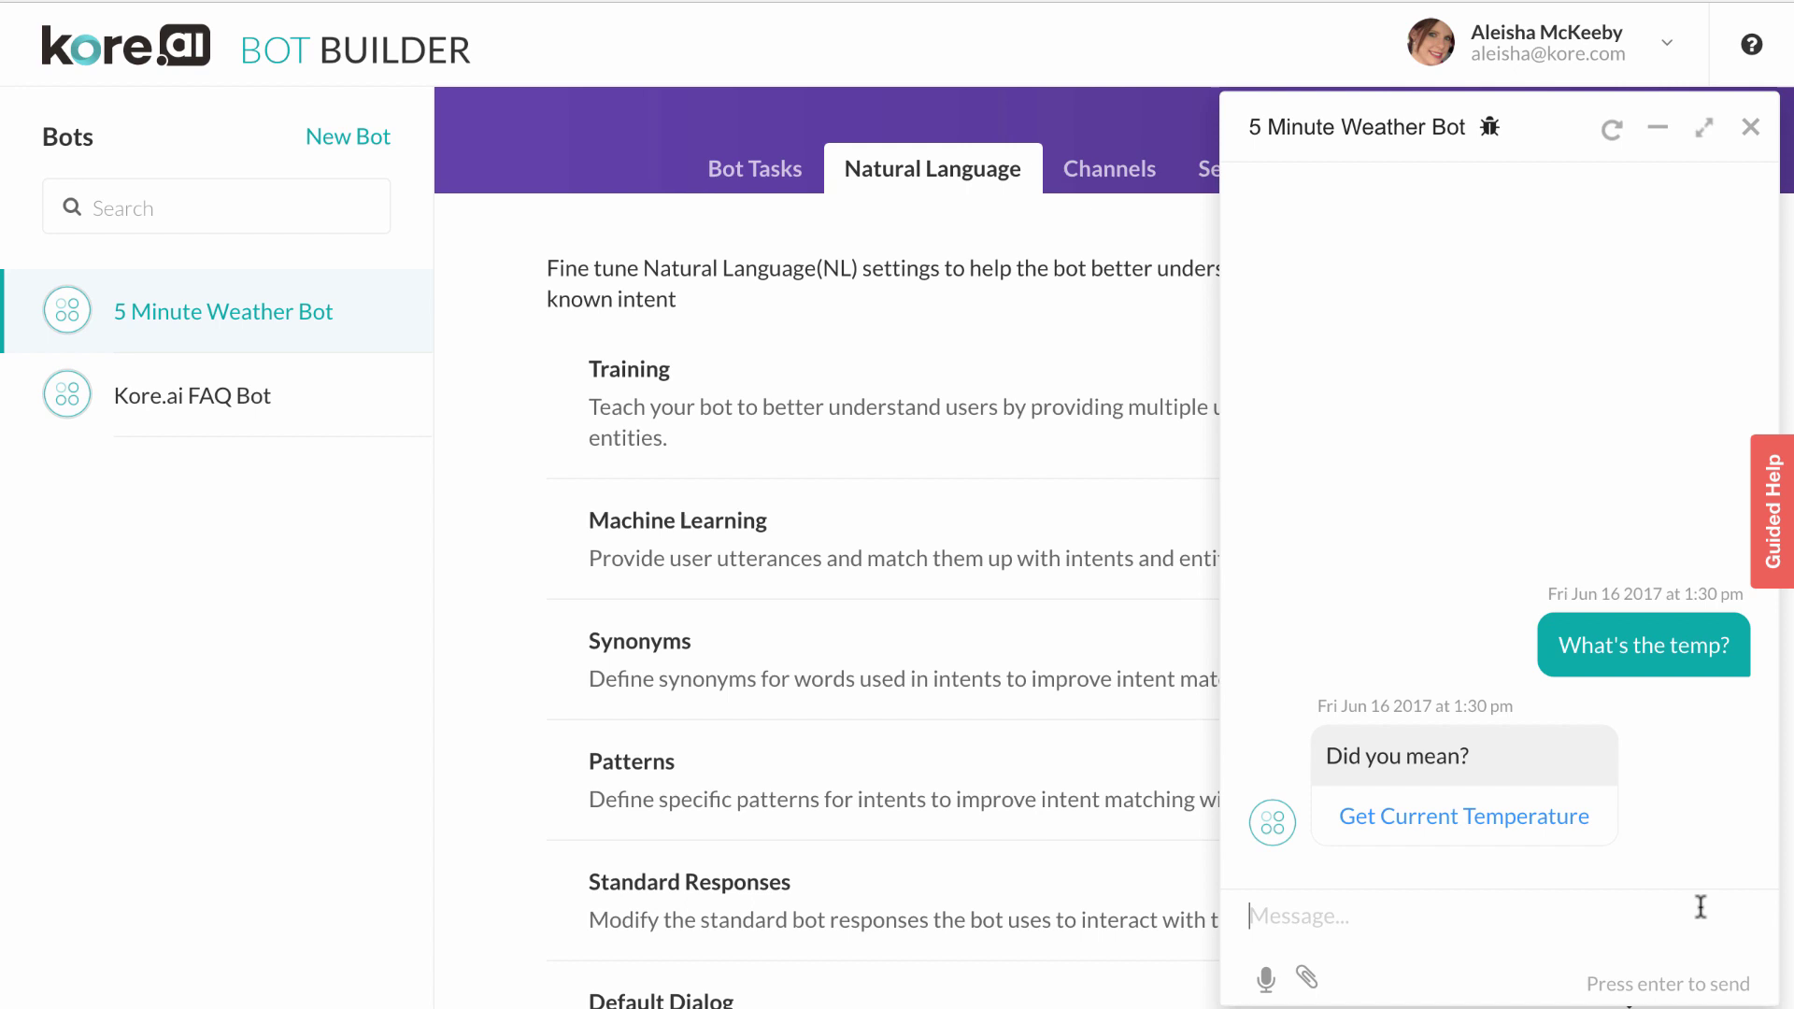
{"action": "left_click", "coordinate": [1486, 819]}
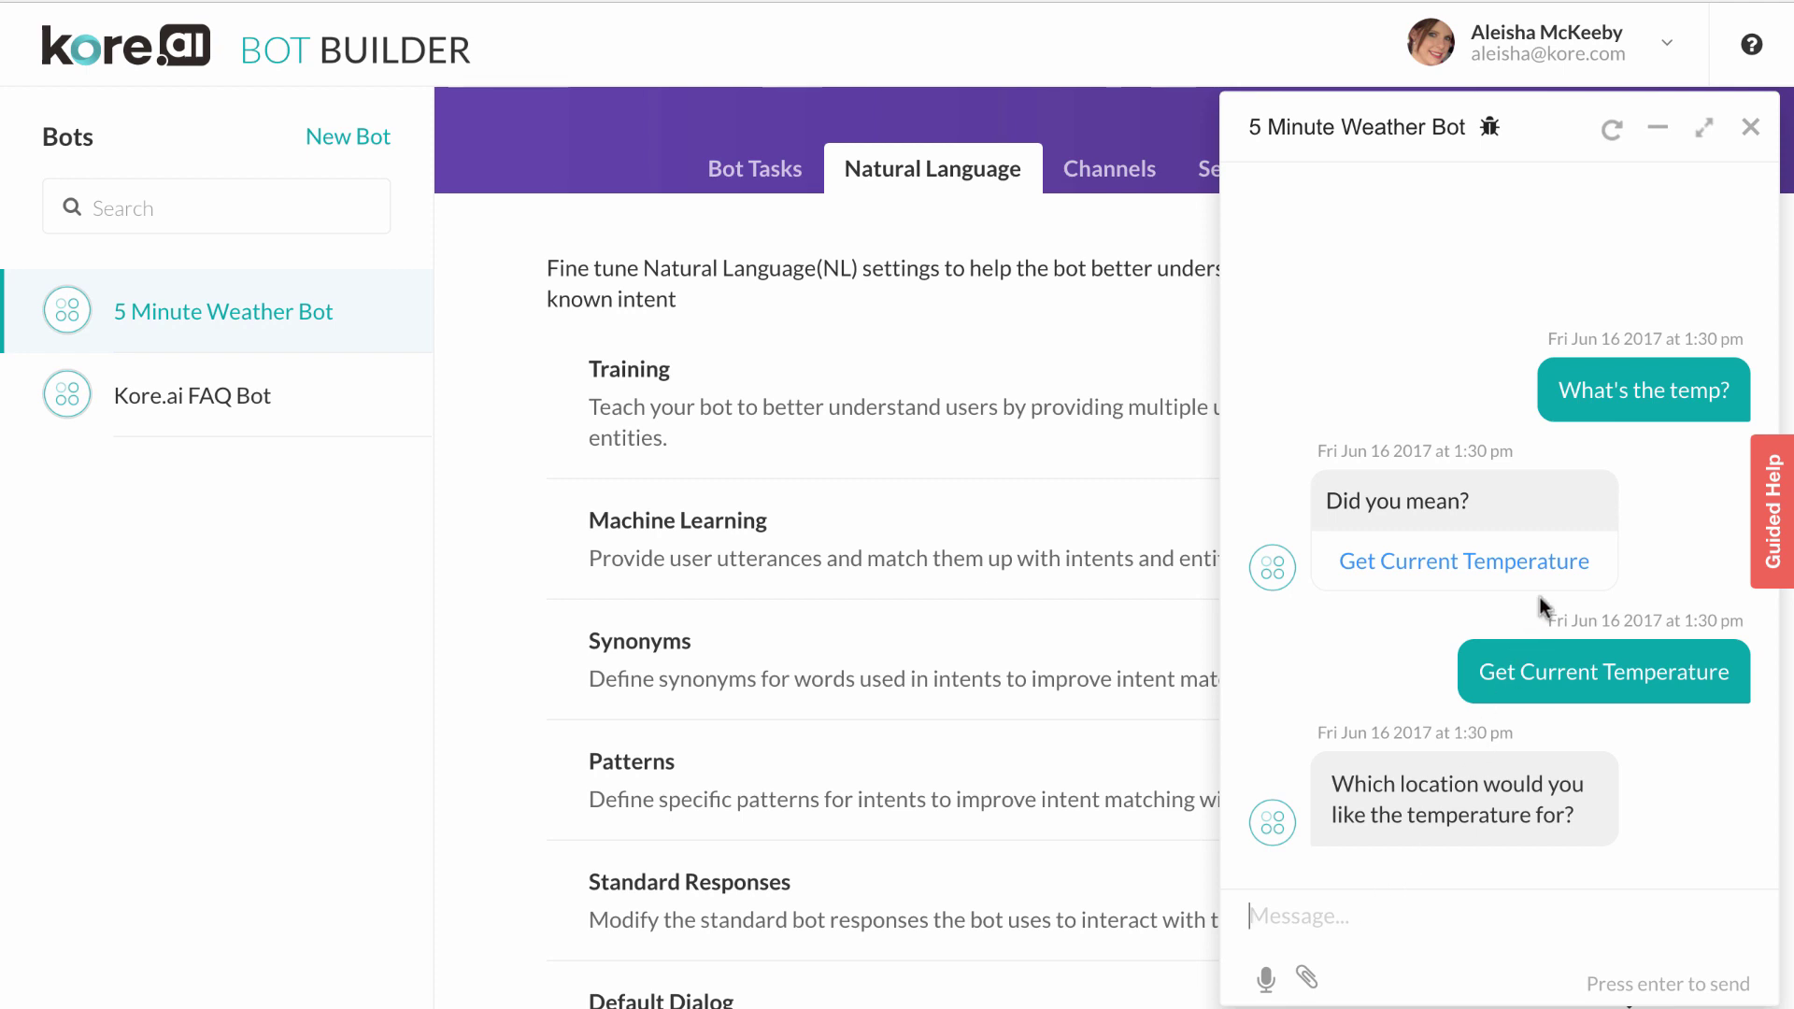
{"action": "left_click", "coordinate": [1750, 127]}
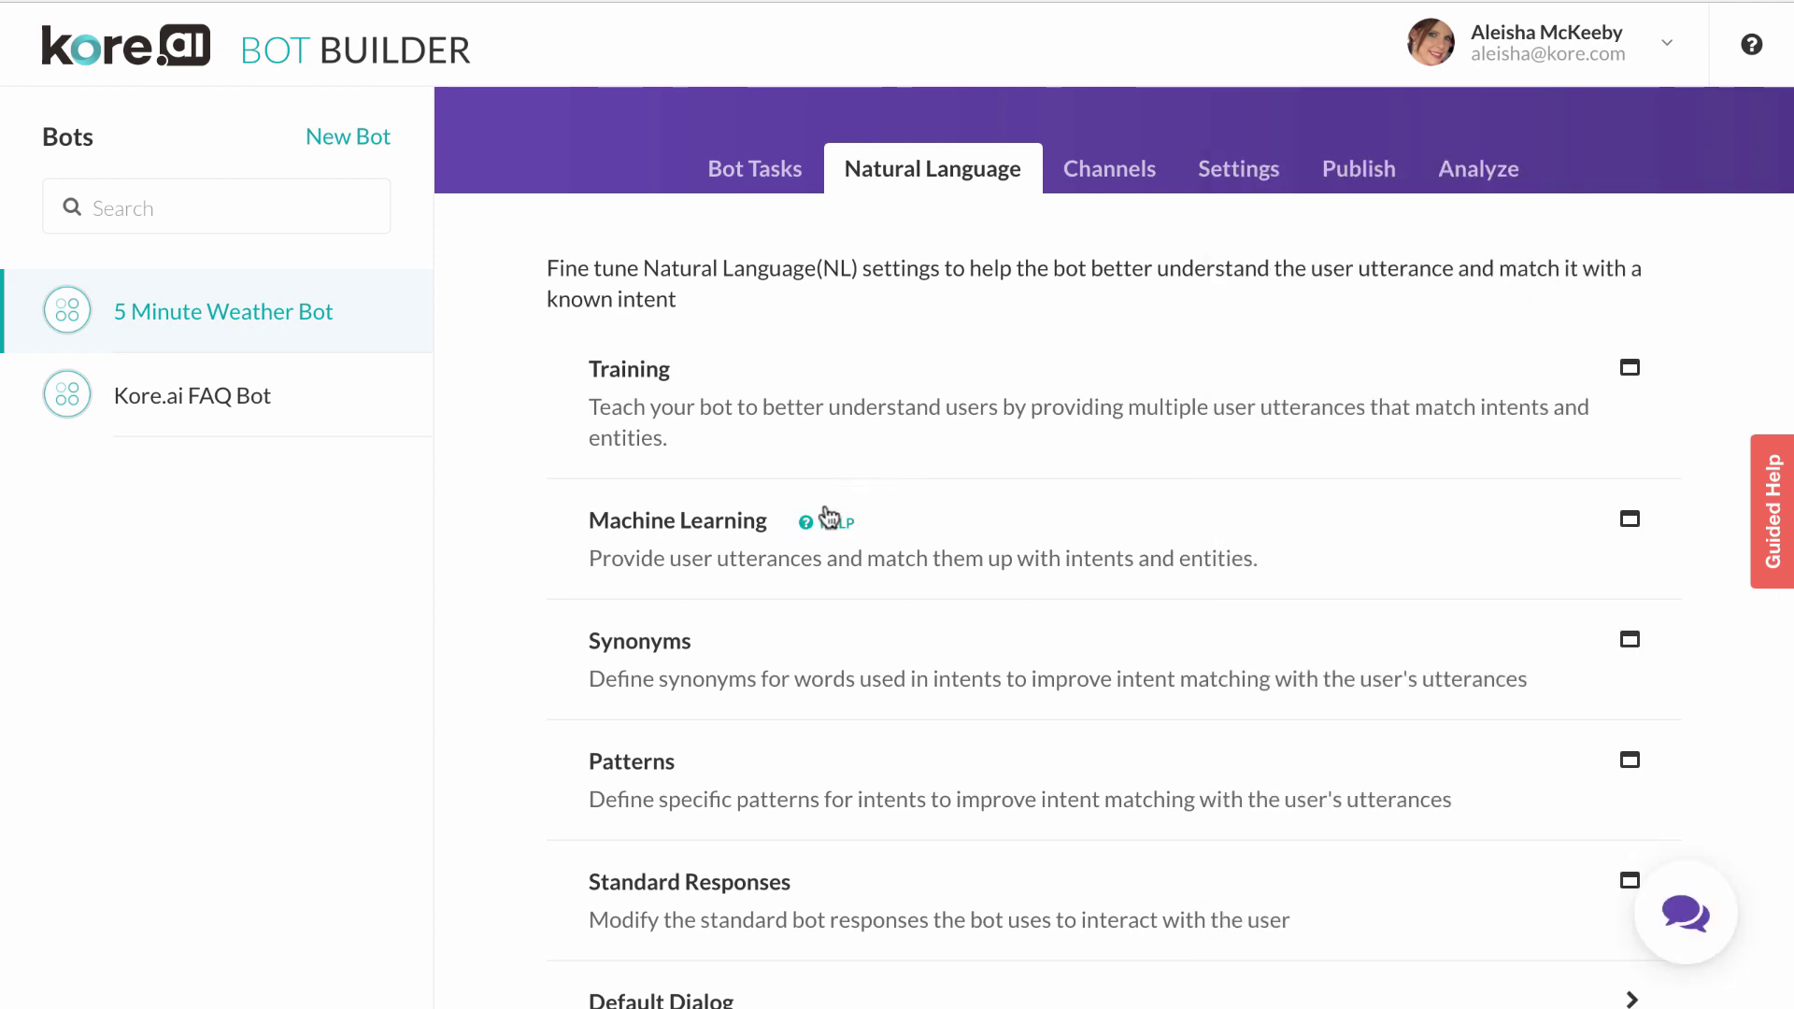
Add the utterance 'Is it too hot for jeans today' to Get Current Temperature under Machine Learning and train the bot.
{"action": "left_click", "coordinate": [793, 564]}
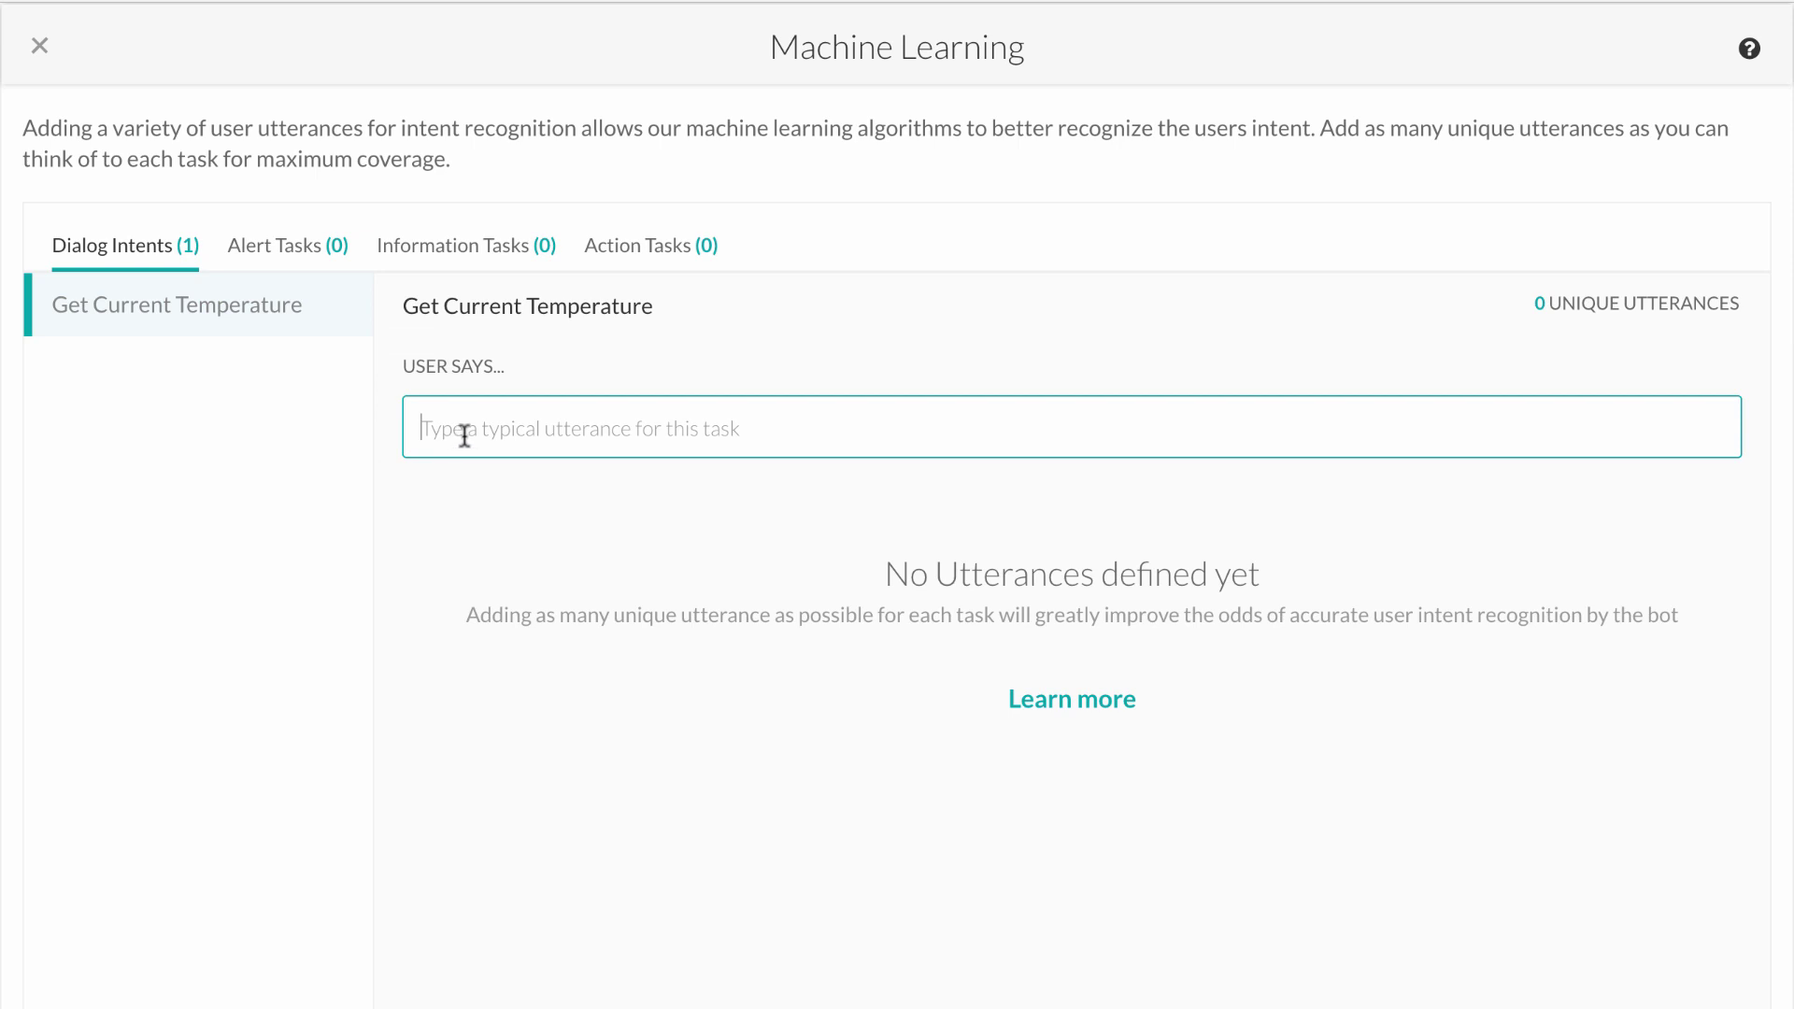
{"action": "type", "text": "Is it"}
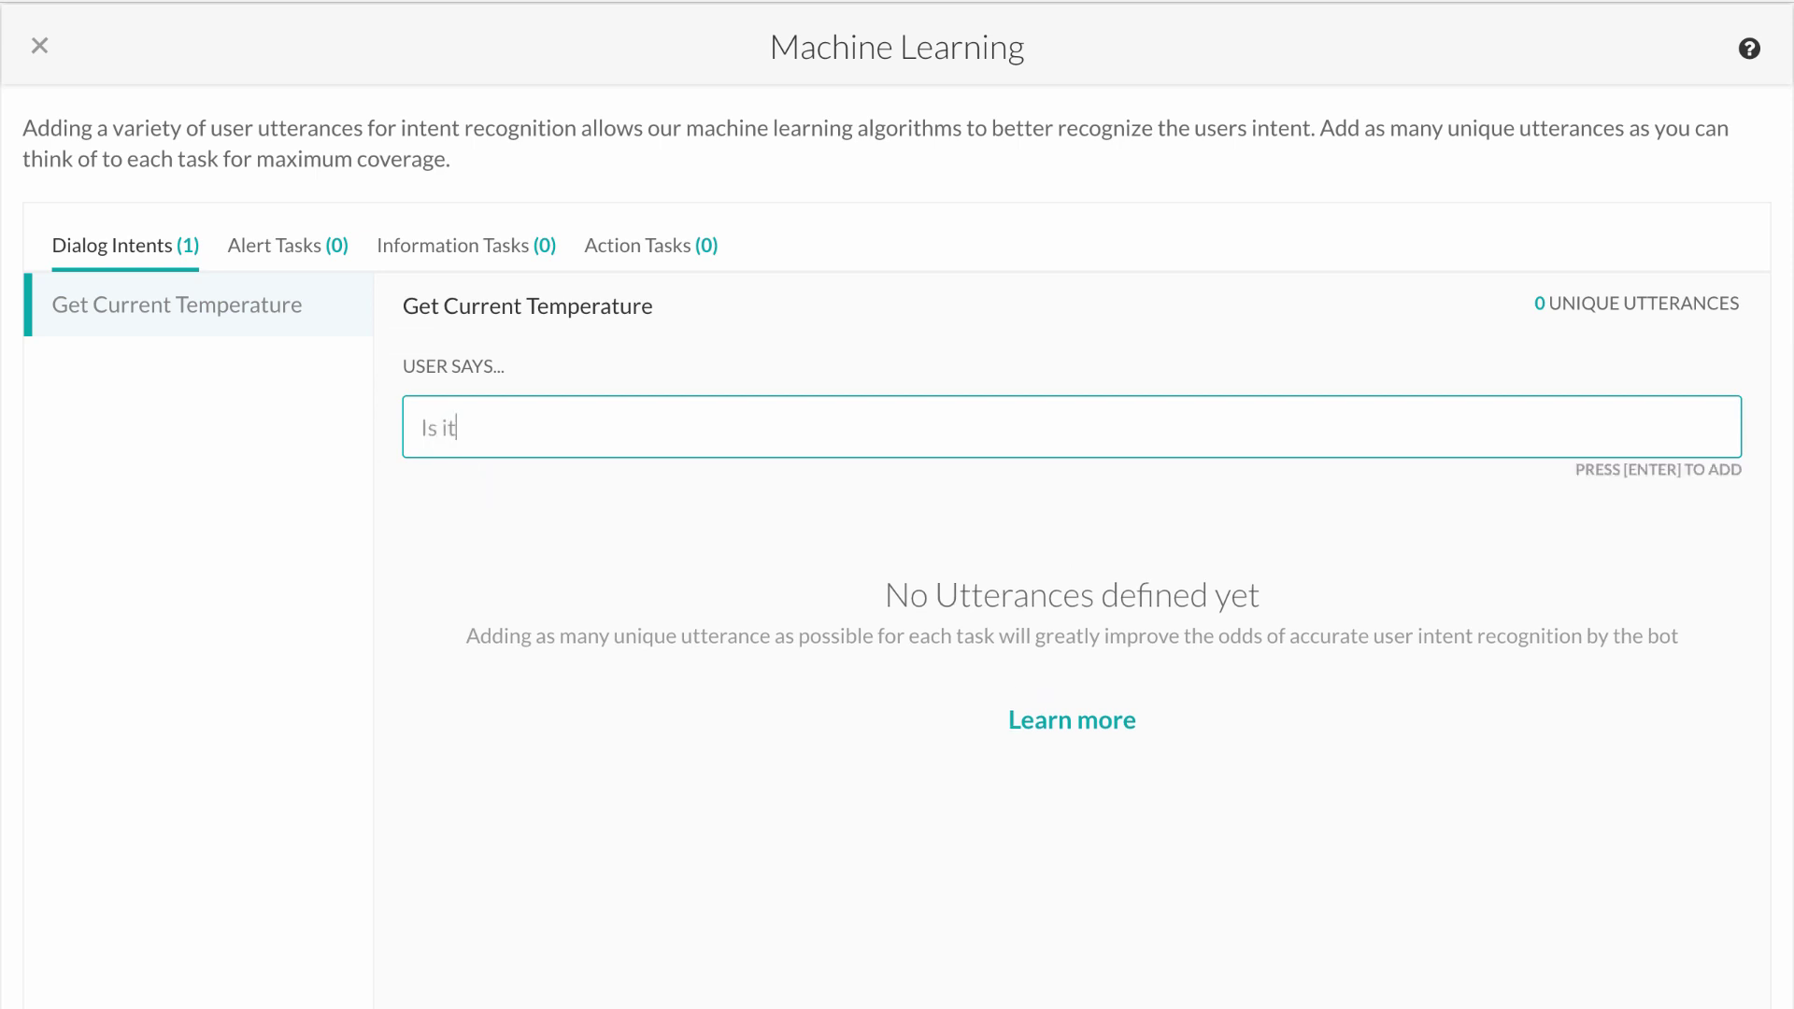
{"action": "type", "text": " too hot for jeans today?"}
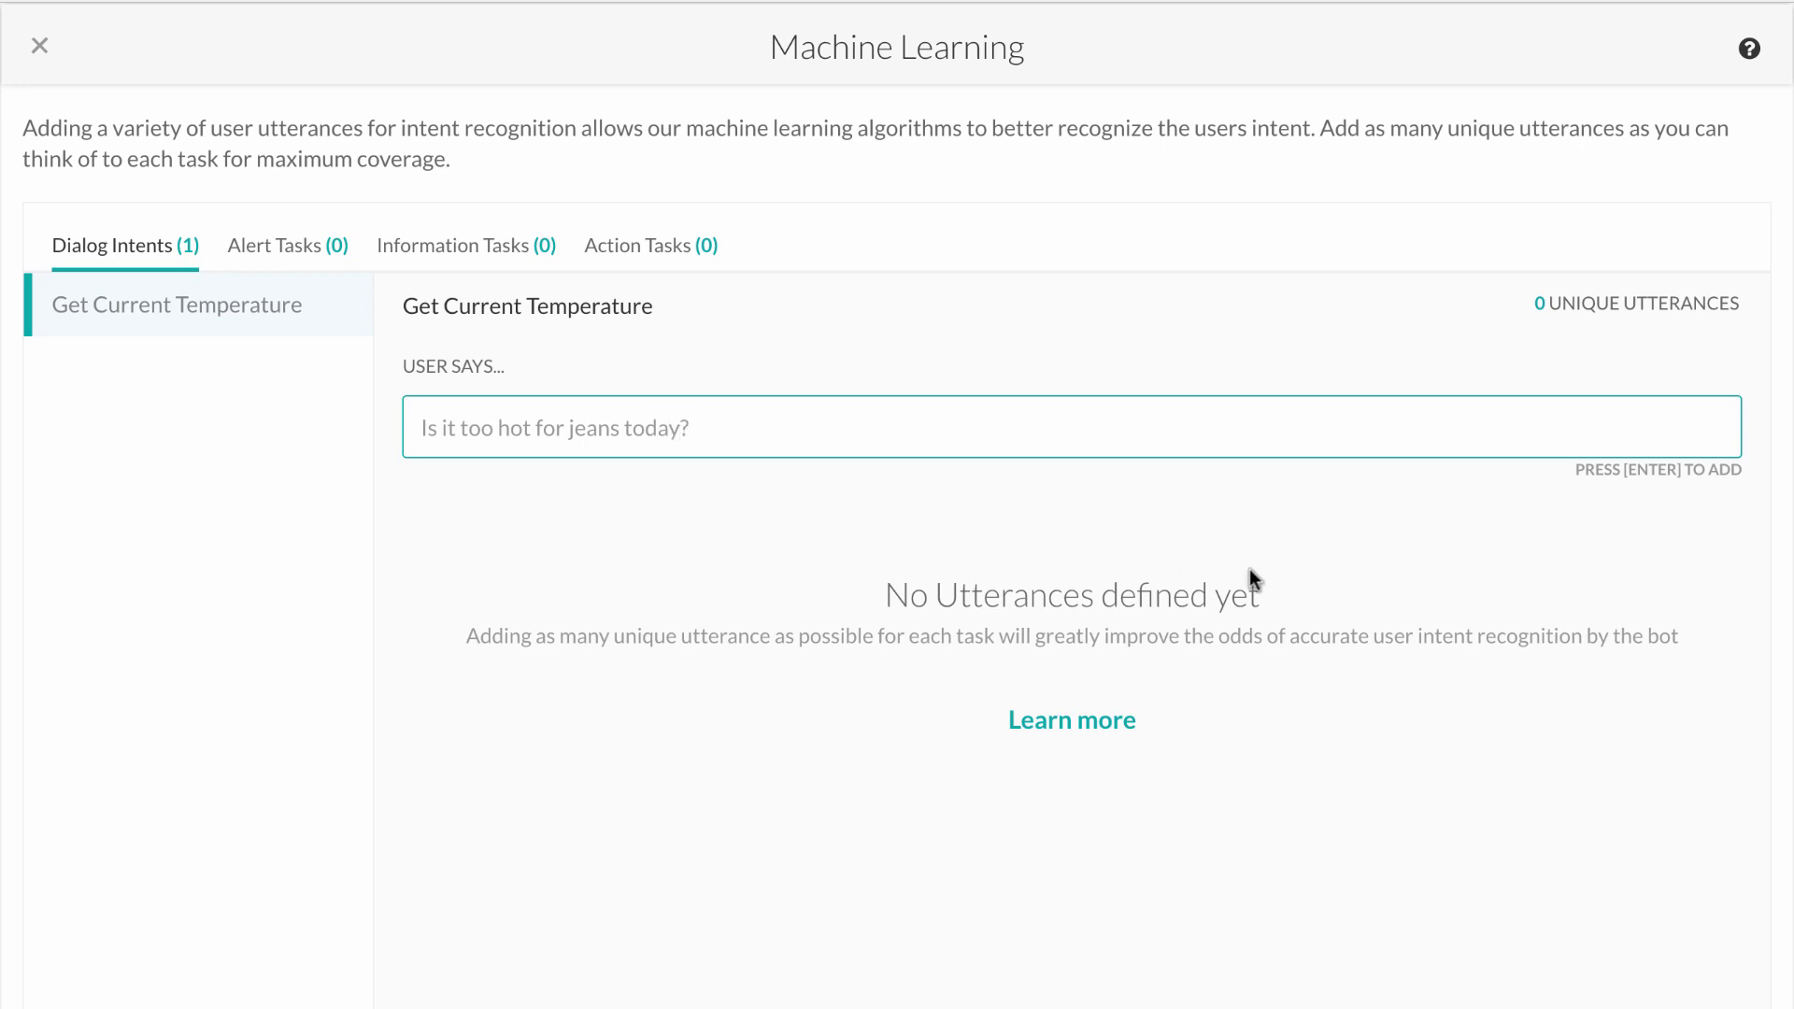
{"action": "key", "text": "Return"}
{"action": "left_click", "coordinate": [1705, 373]}
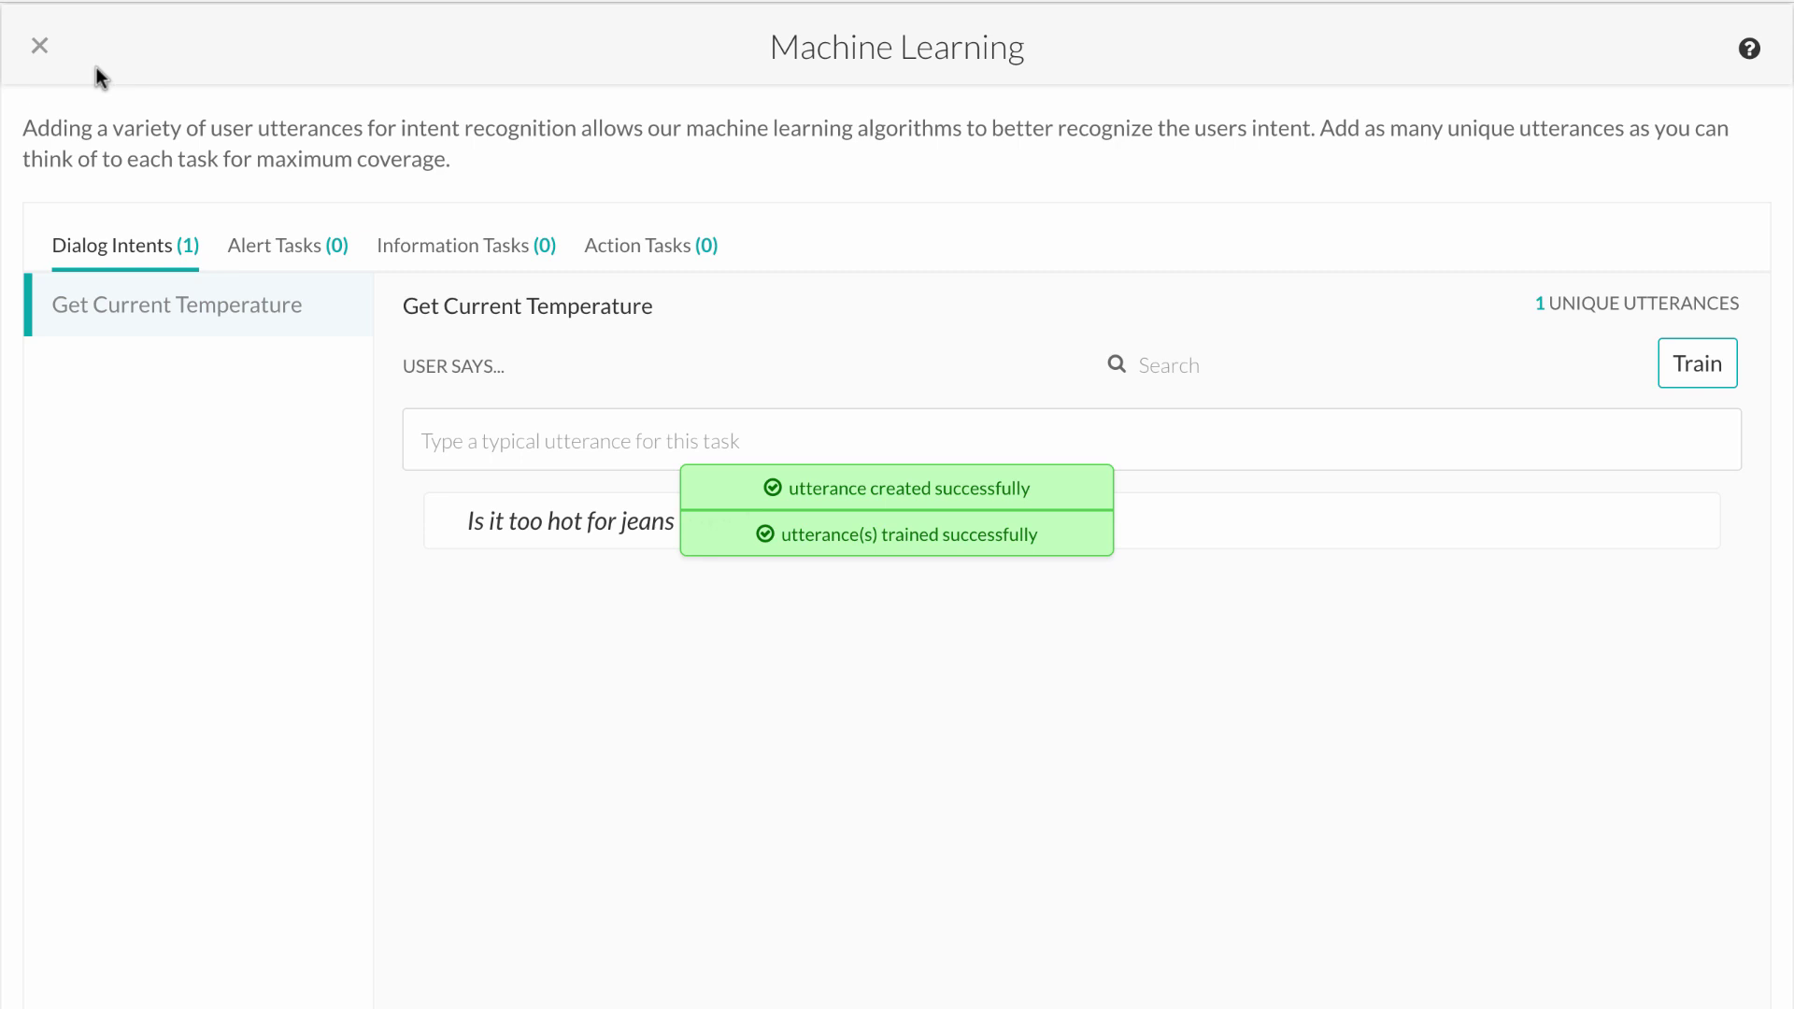
{"action": "left_click", "coordinate": [39, 44]}
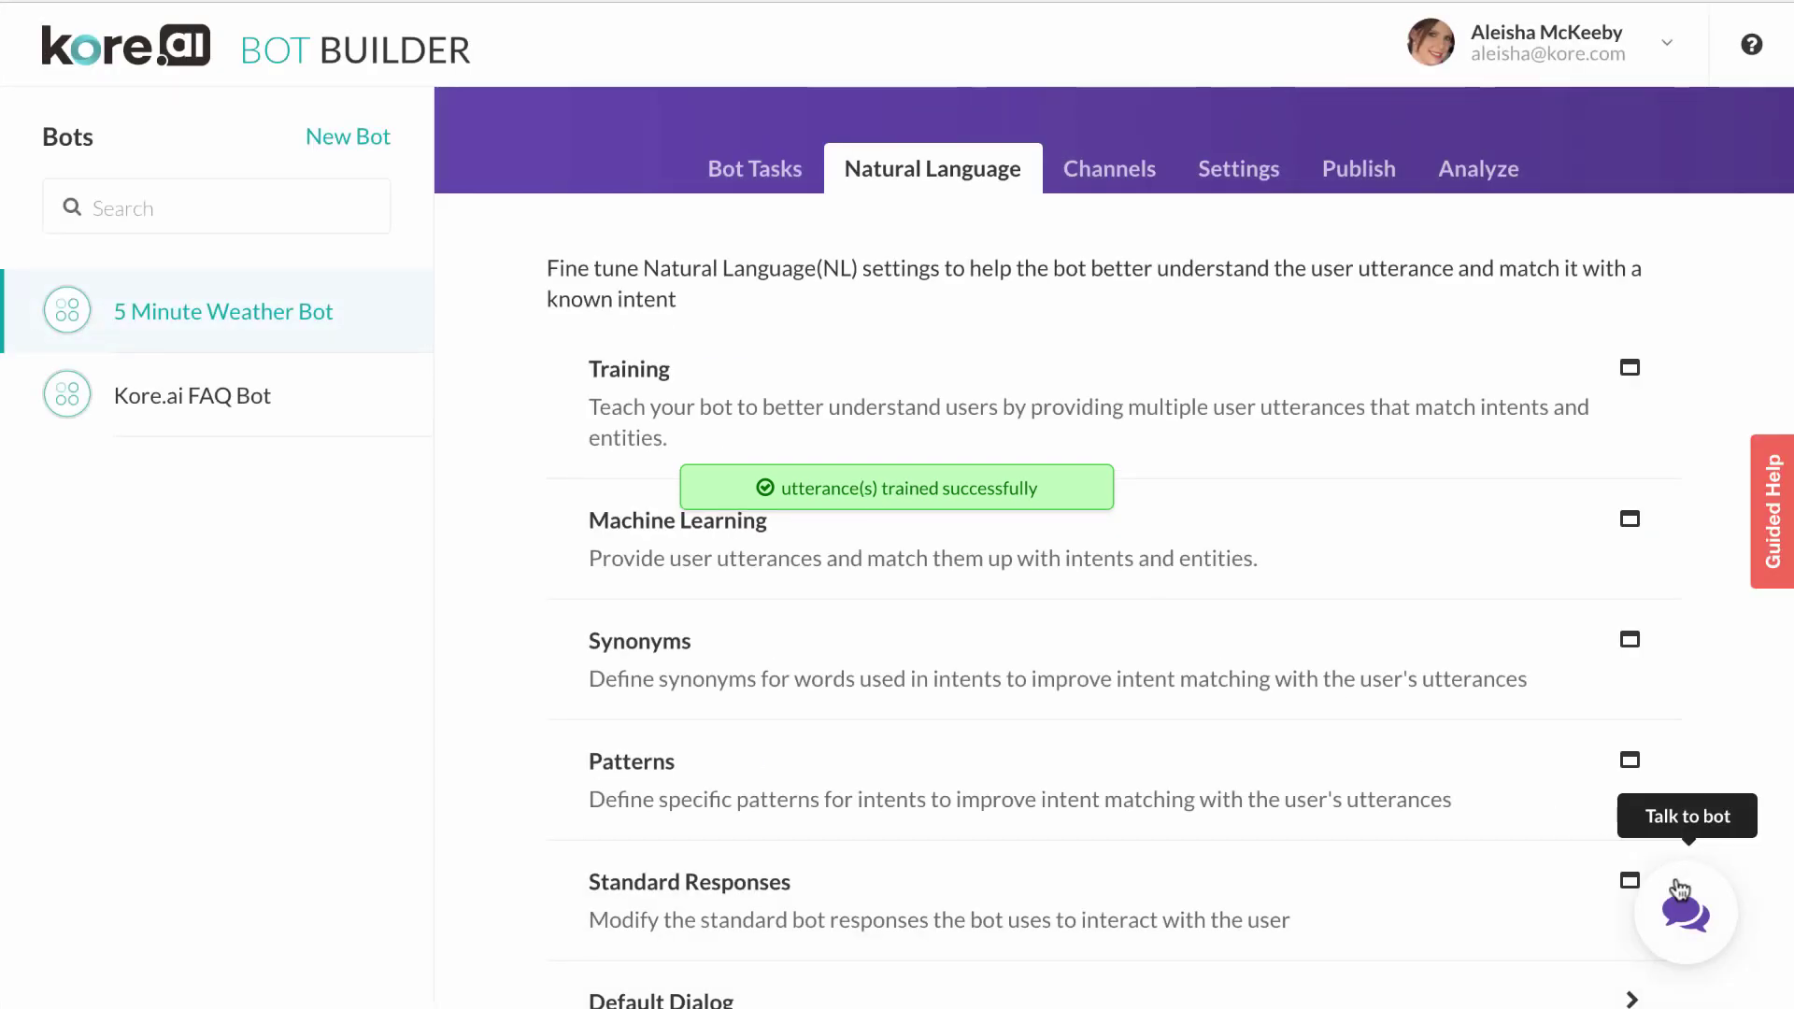
Ask the bot 'Is it too hot for jeans today?' and give 'Orlando, FL' as the location.
{"action": "left_click", "coordinate": [1679, 889]}
{"action": "type", "text": "Is it to"}
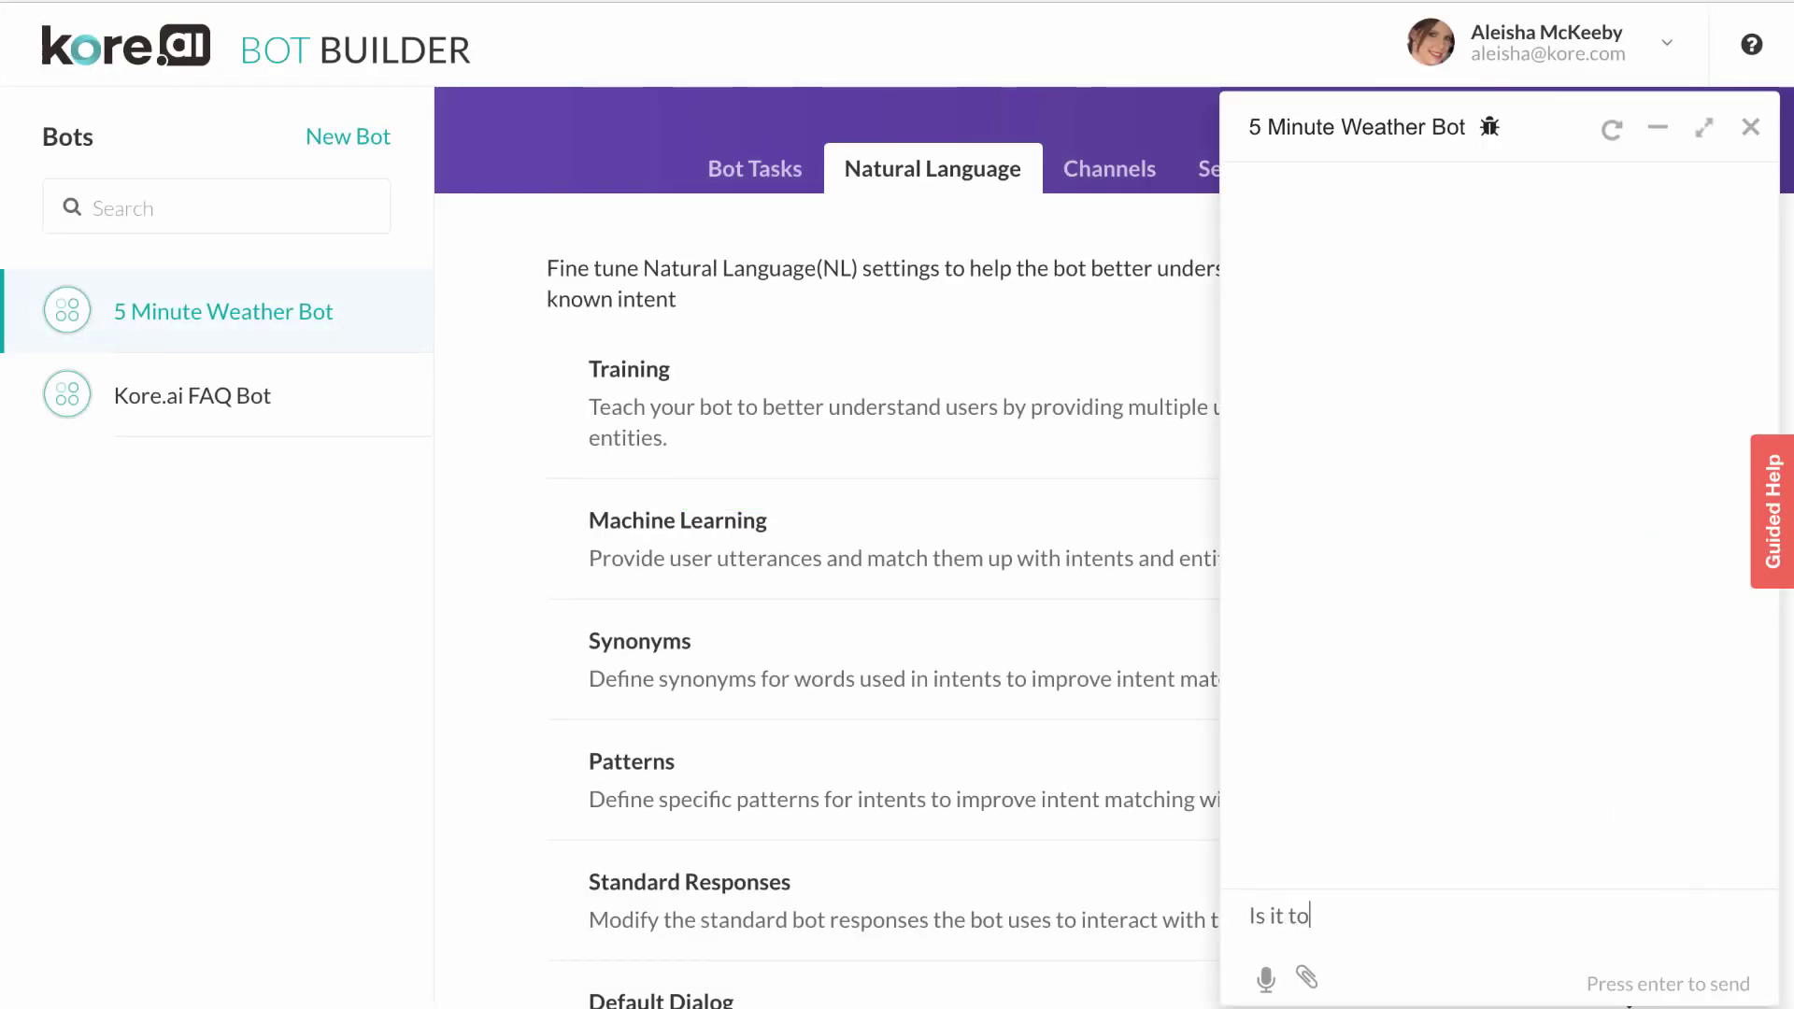
{"action": "type", "text": "o hot for jeans today"}
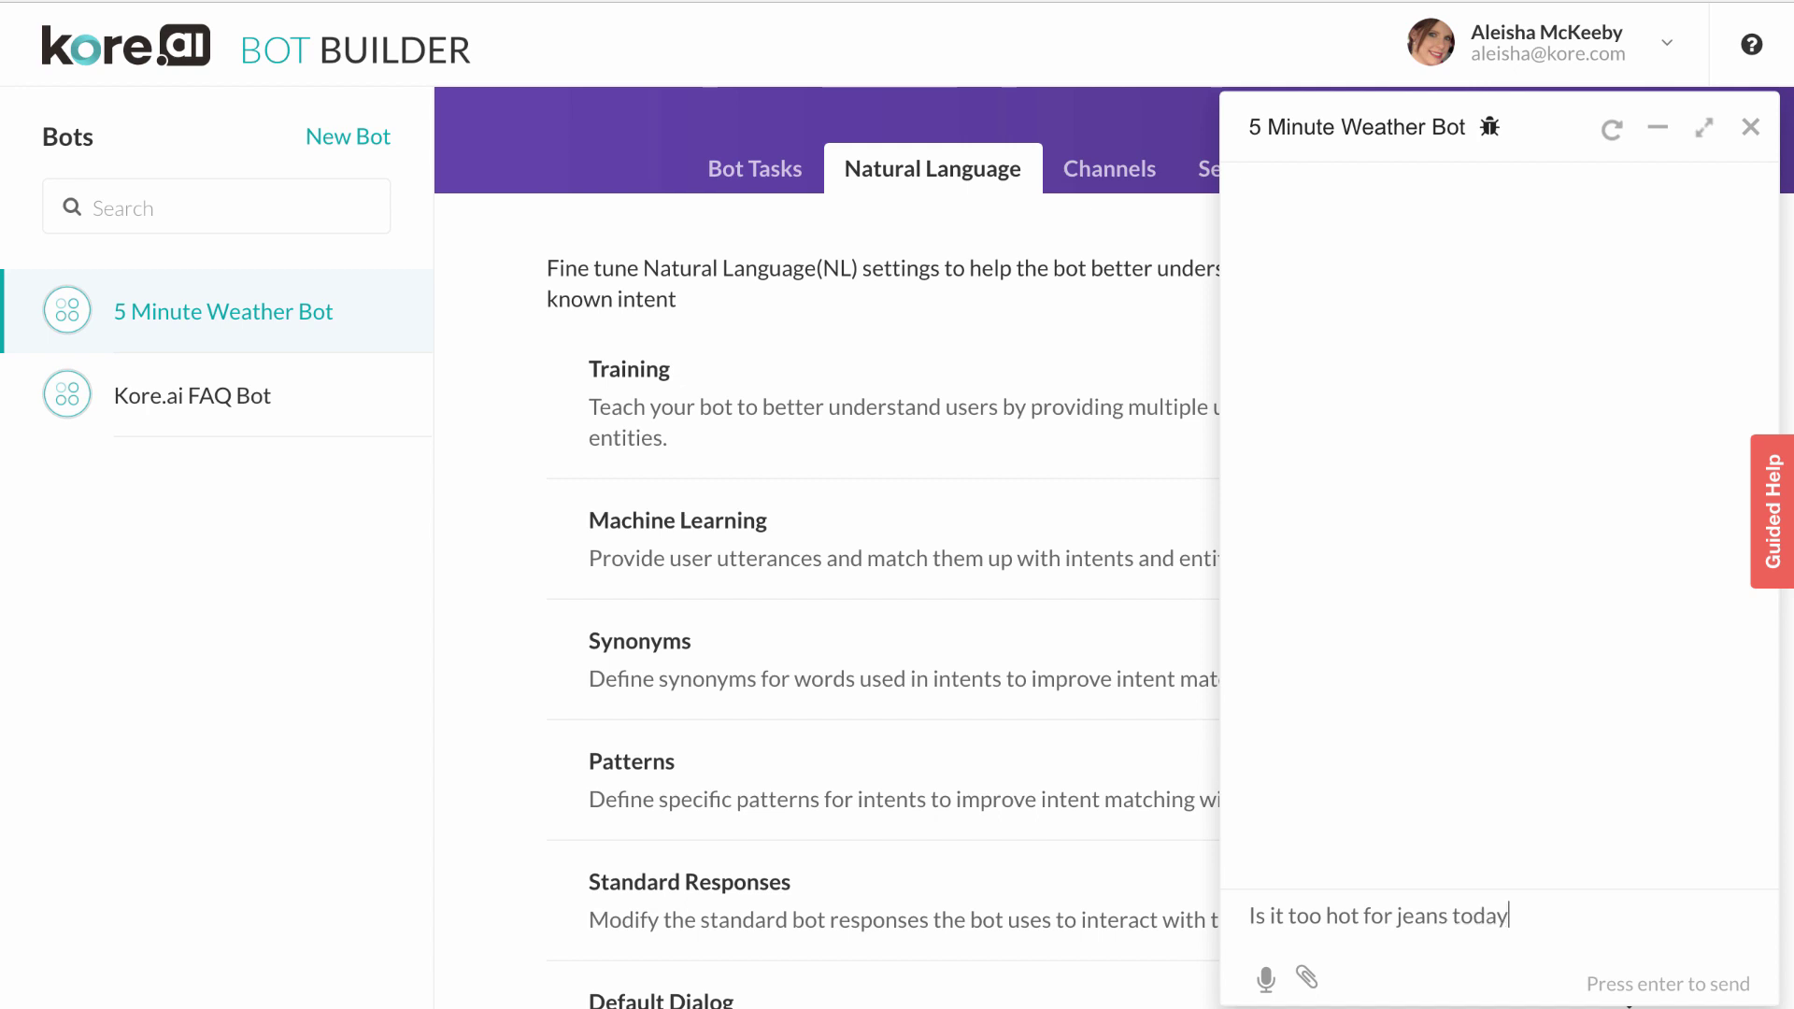
{"action": "type", "text": "?"}
{"action": "key", "text": "Return"}
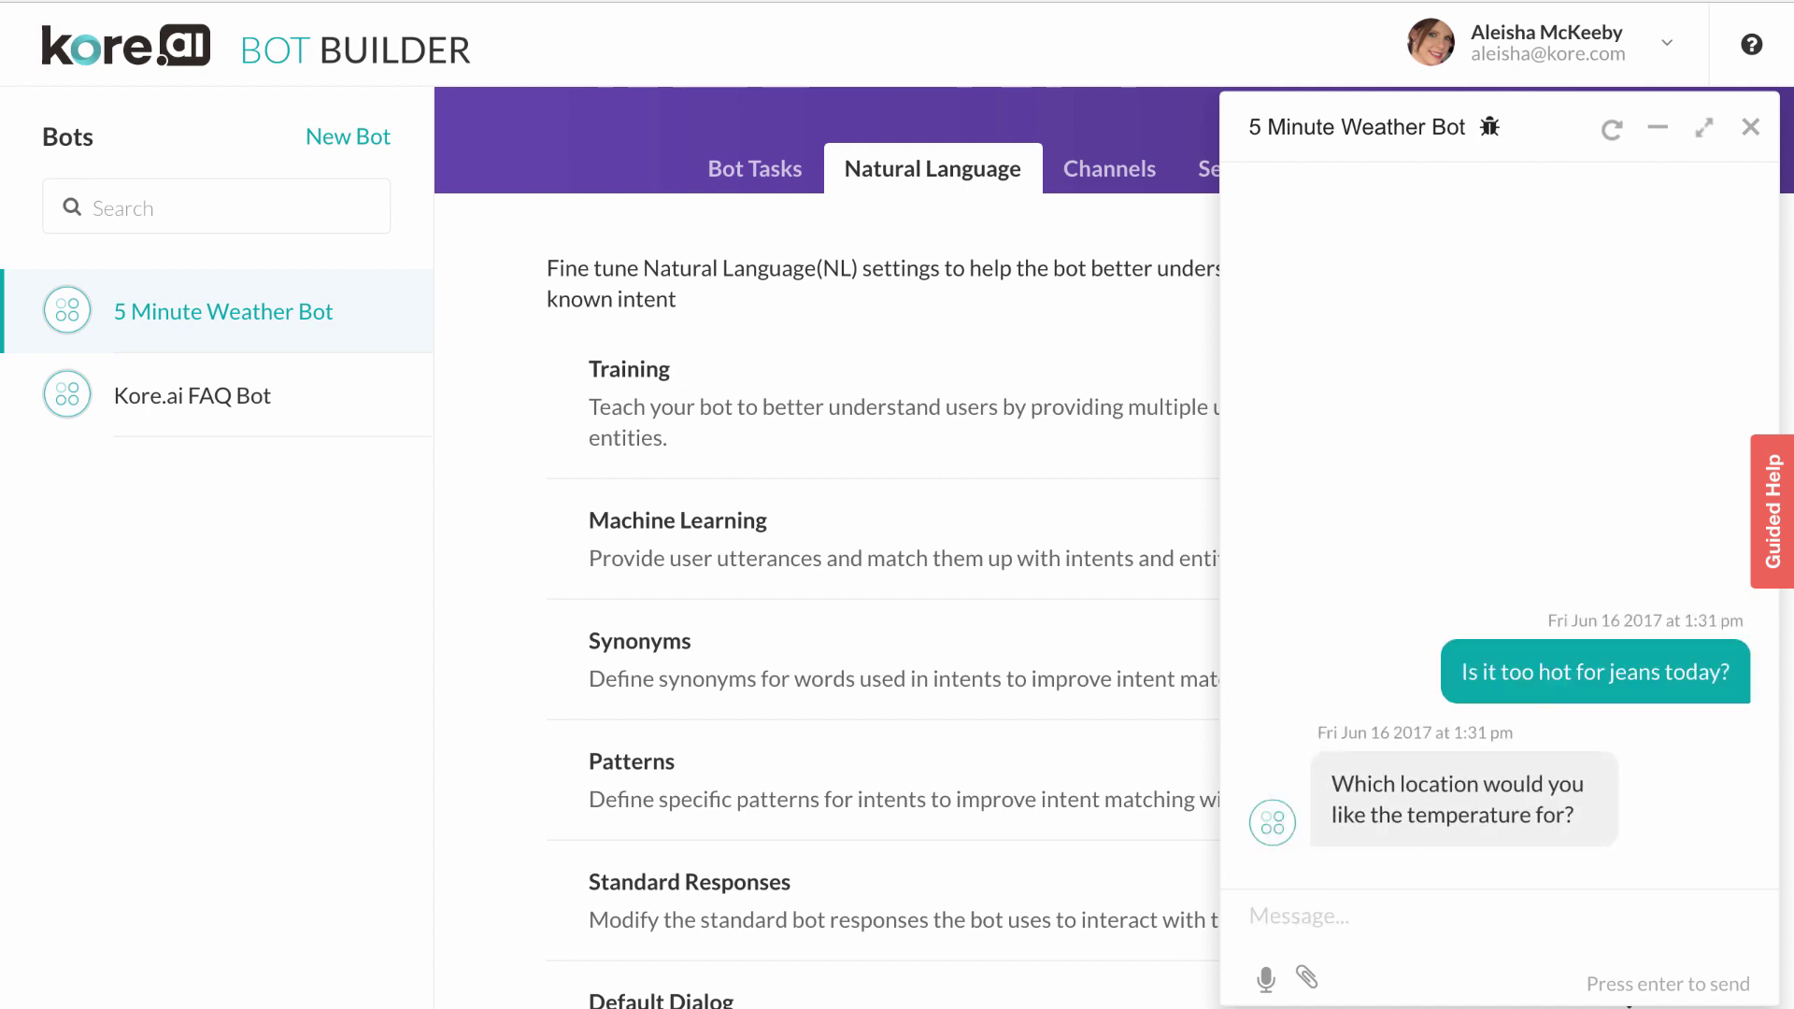
{"action": "type", "text": "Orlando, FL"}
{"action": "key", "text": "Return"}
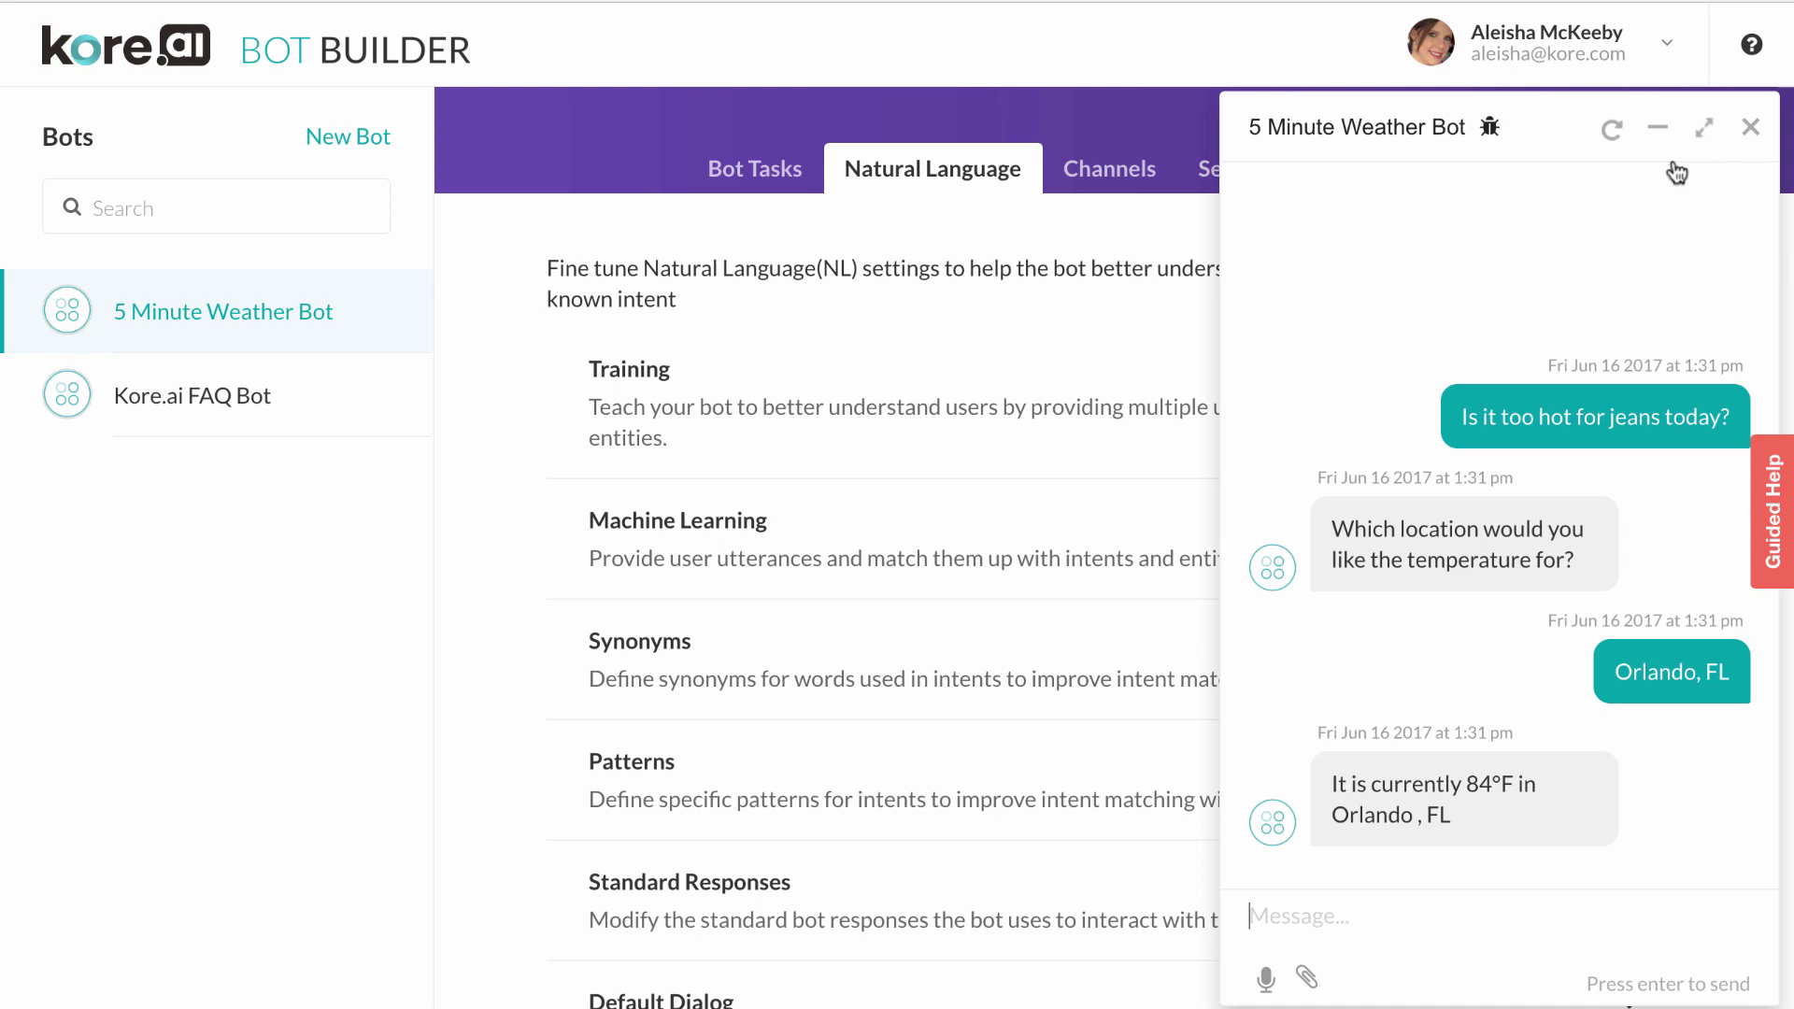
Open the Email channel under Channels and select the bot's full email address.
{"action": "left_click", "coordinate": [1752, 129]}
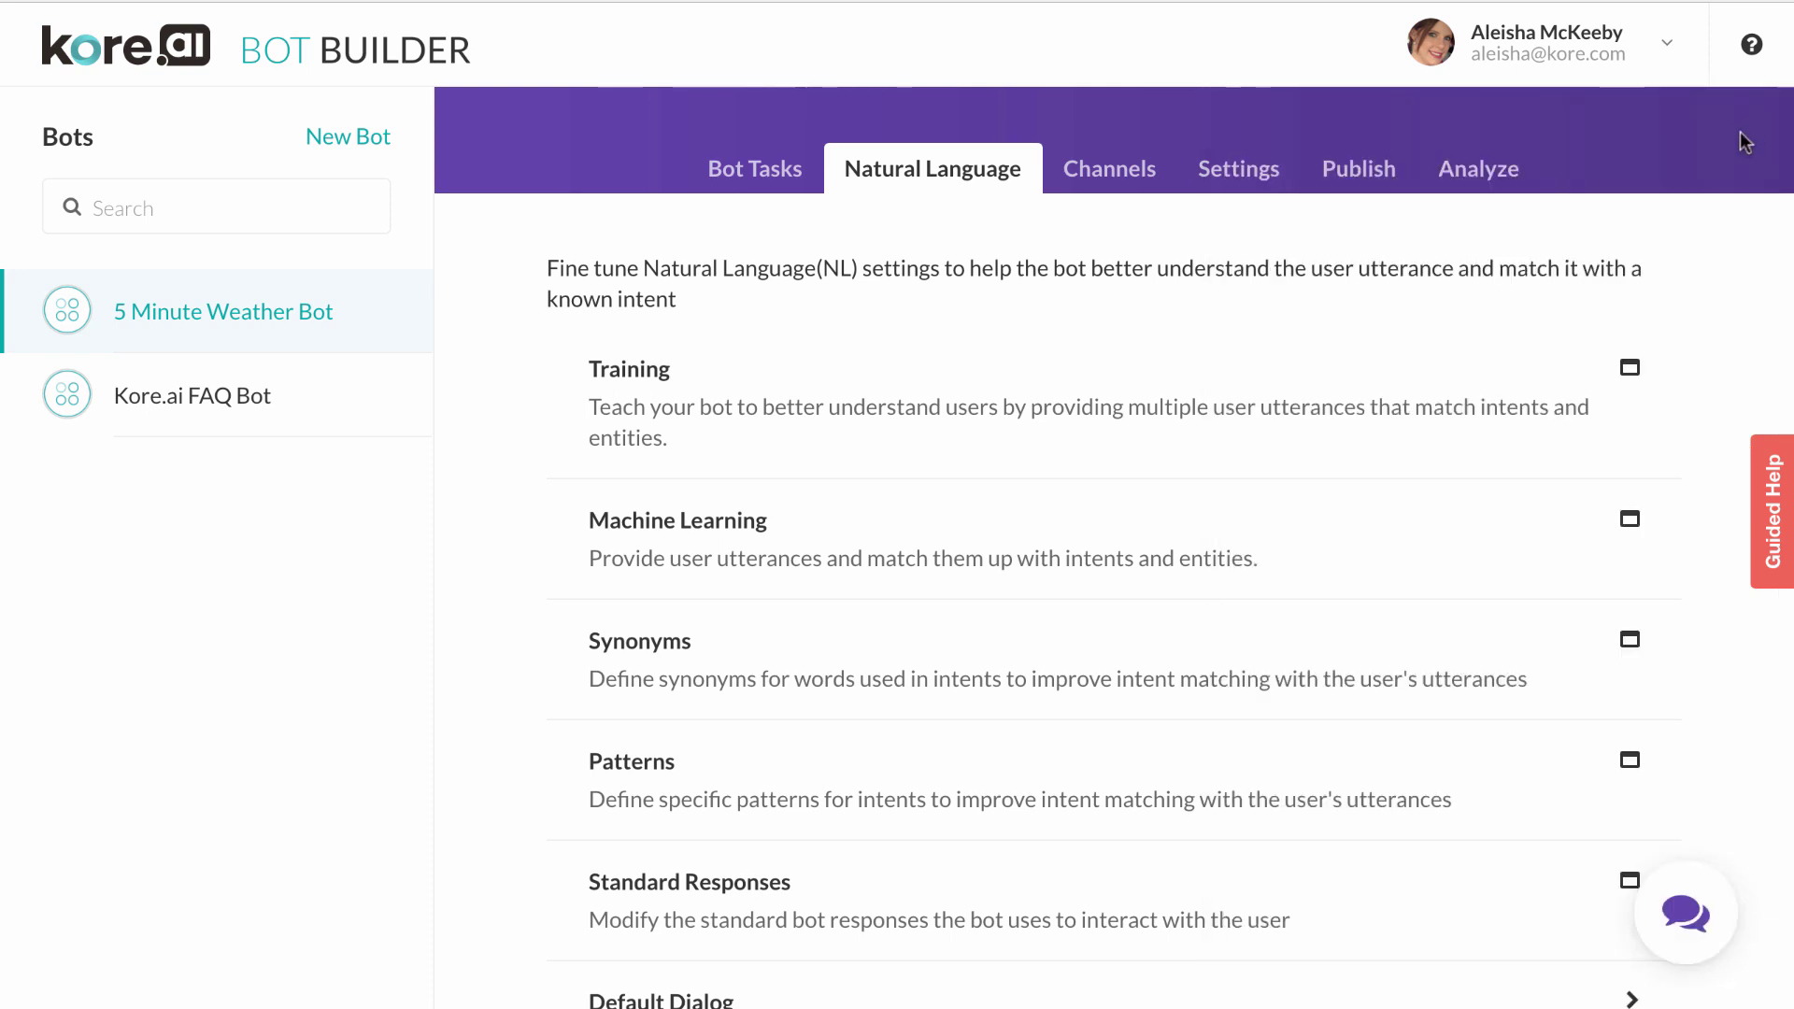
{"action": "left_click", "coordinate": [1121, 174]}
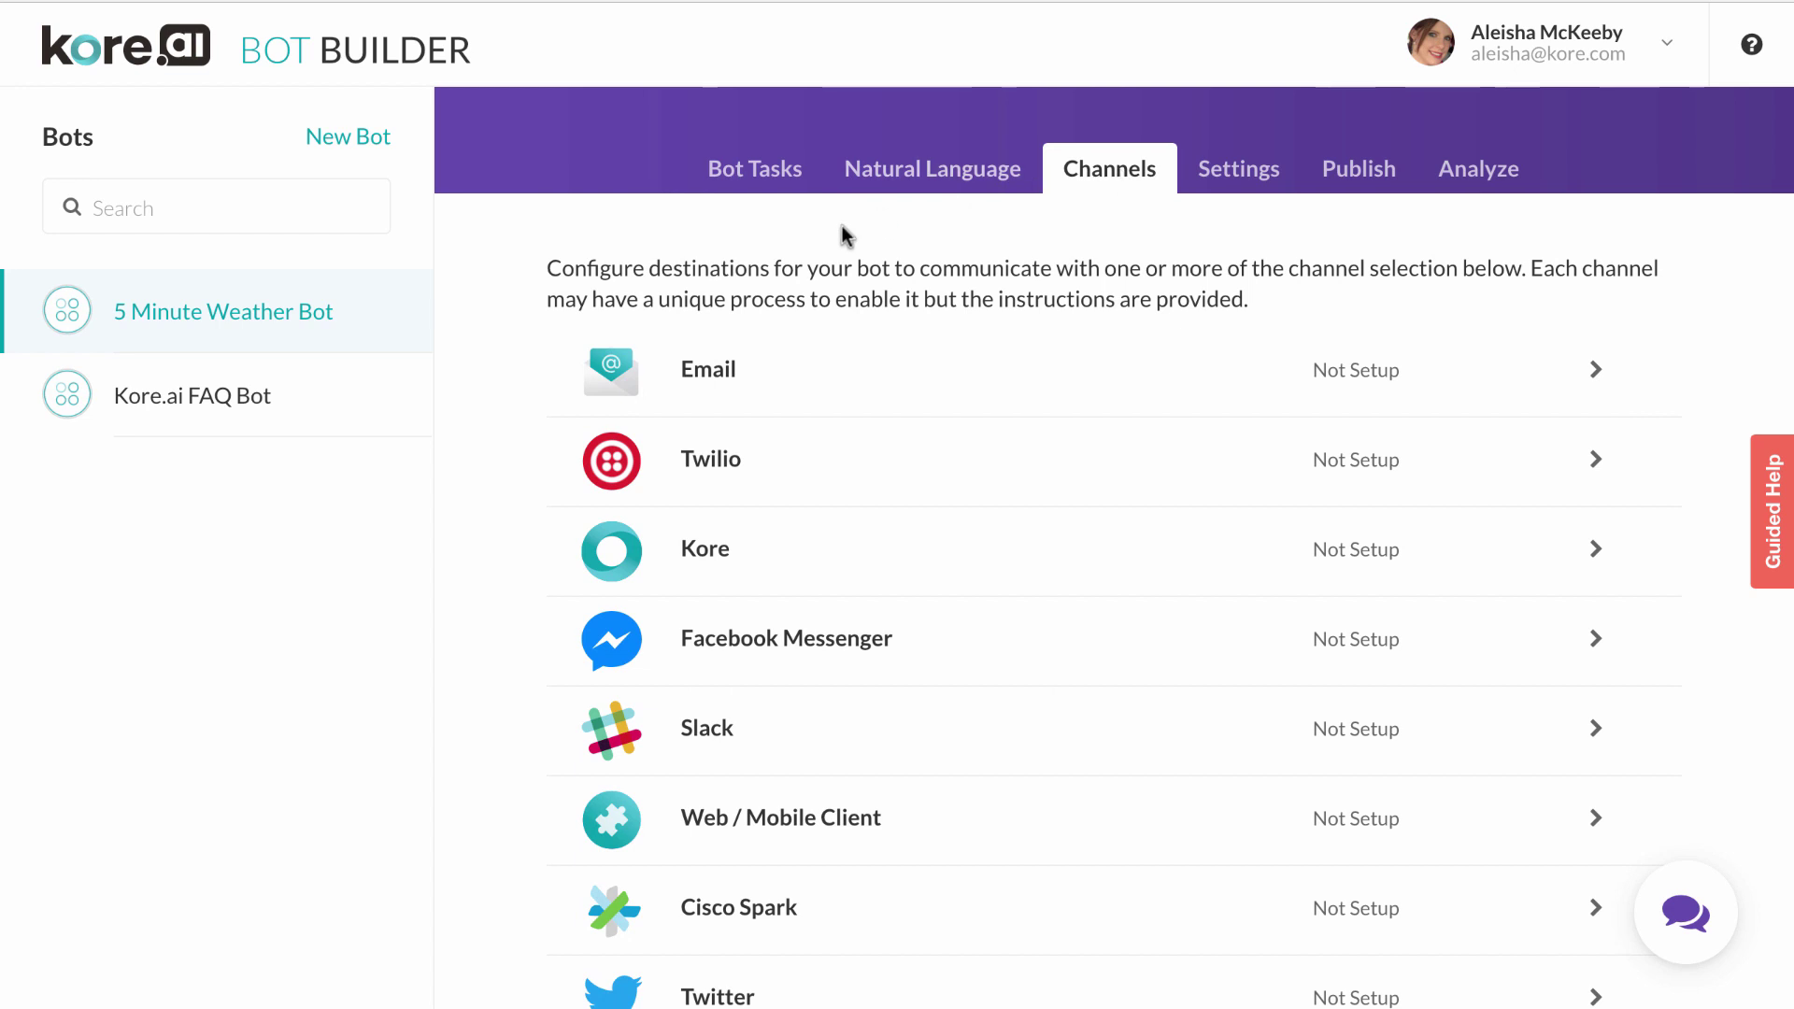
{"action": "scroll", "coordinate": [563, 428], "scroll_direction": "down", "scroll_amount": 3}
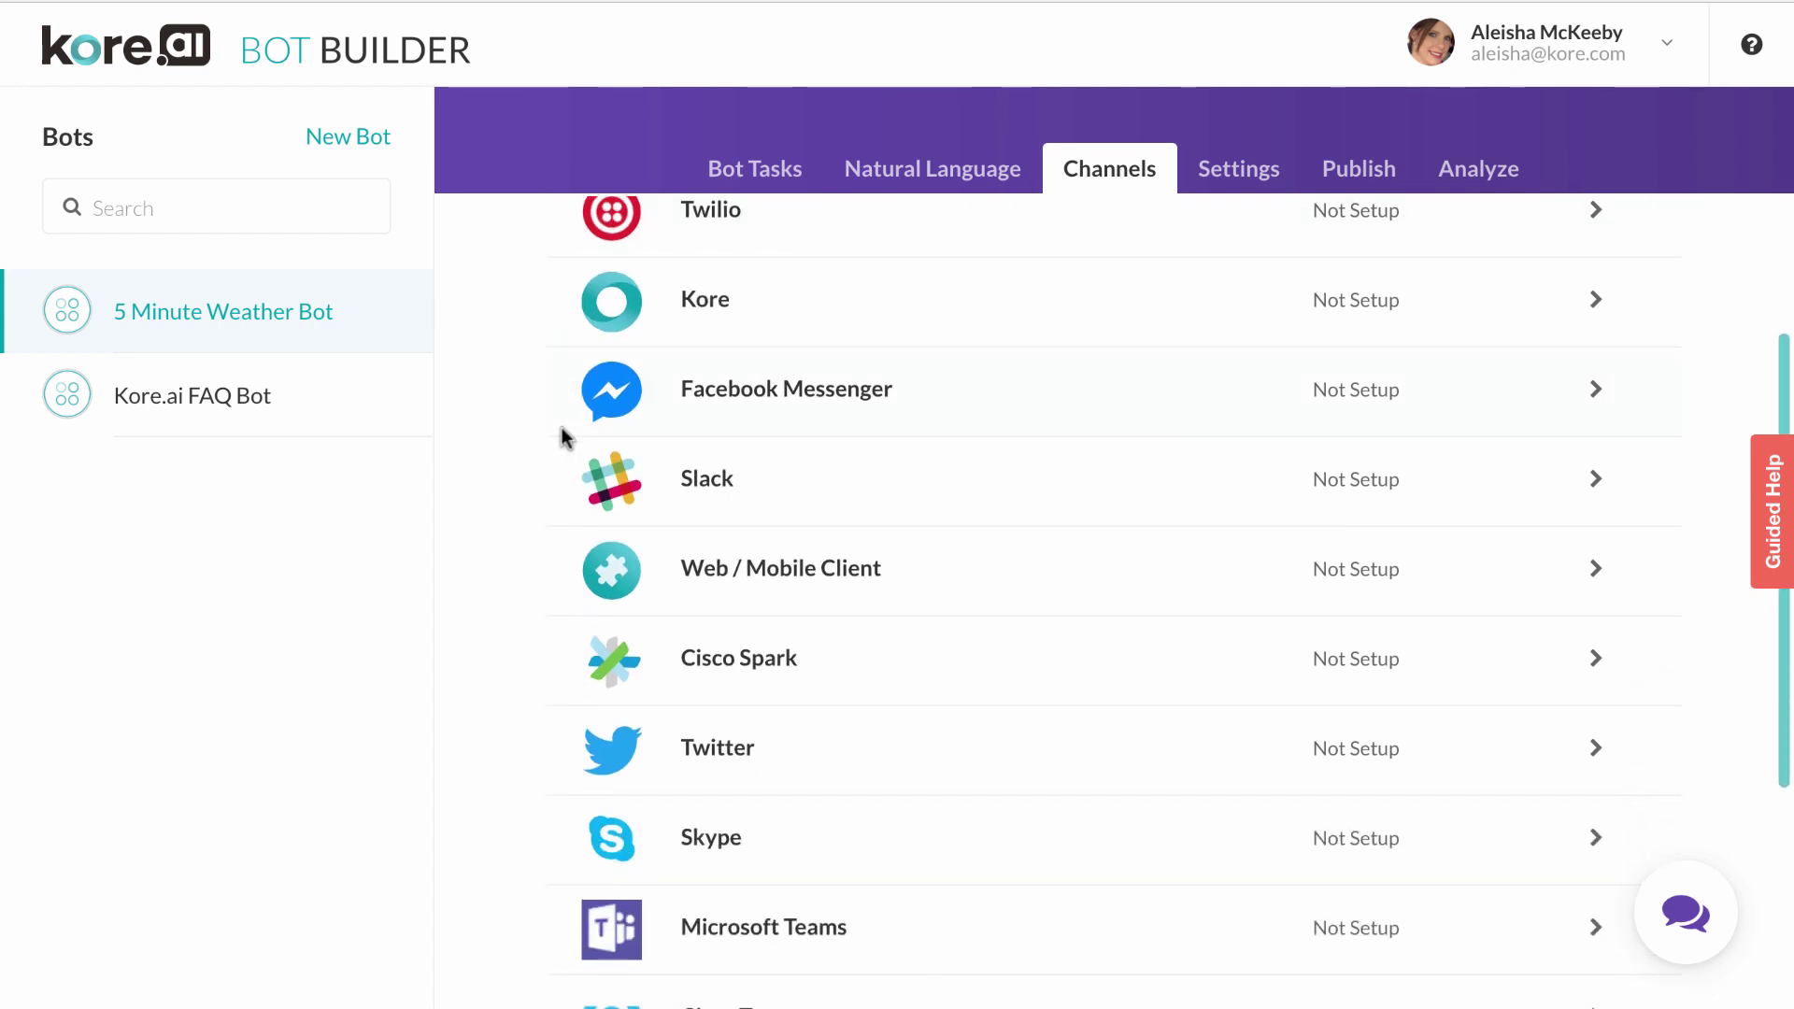
{"action": "scroll", "coordinate": [563, 428], "scroll_direction": "up", "scroll_amount": 3}
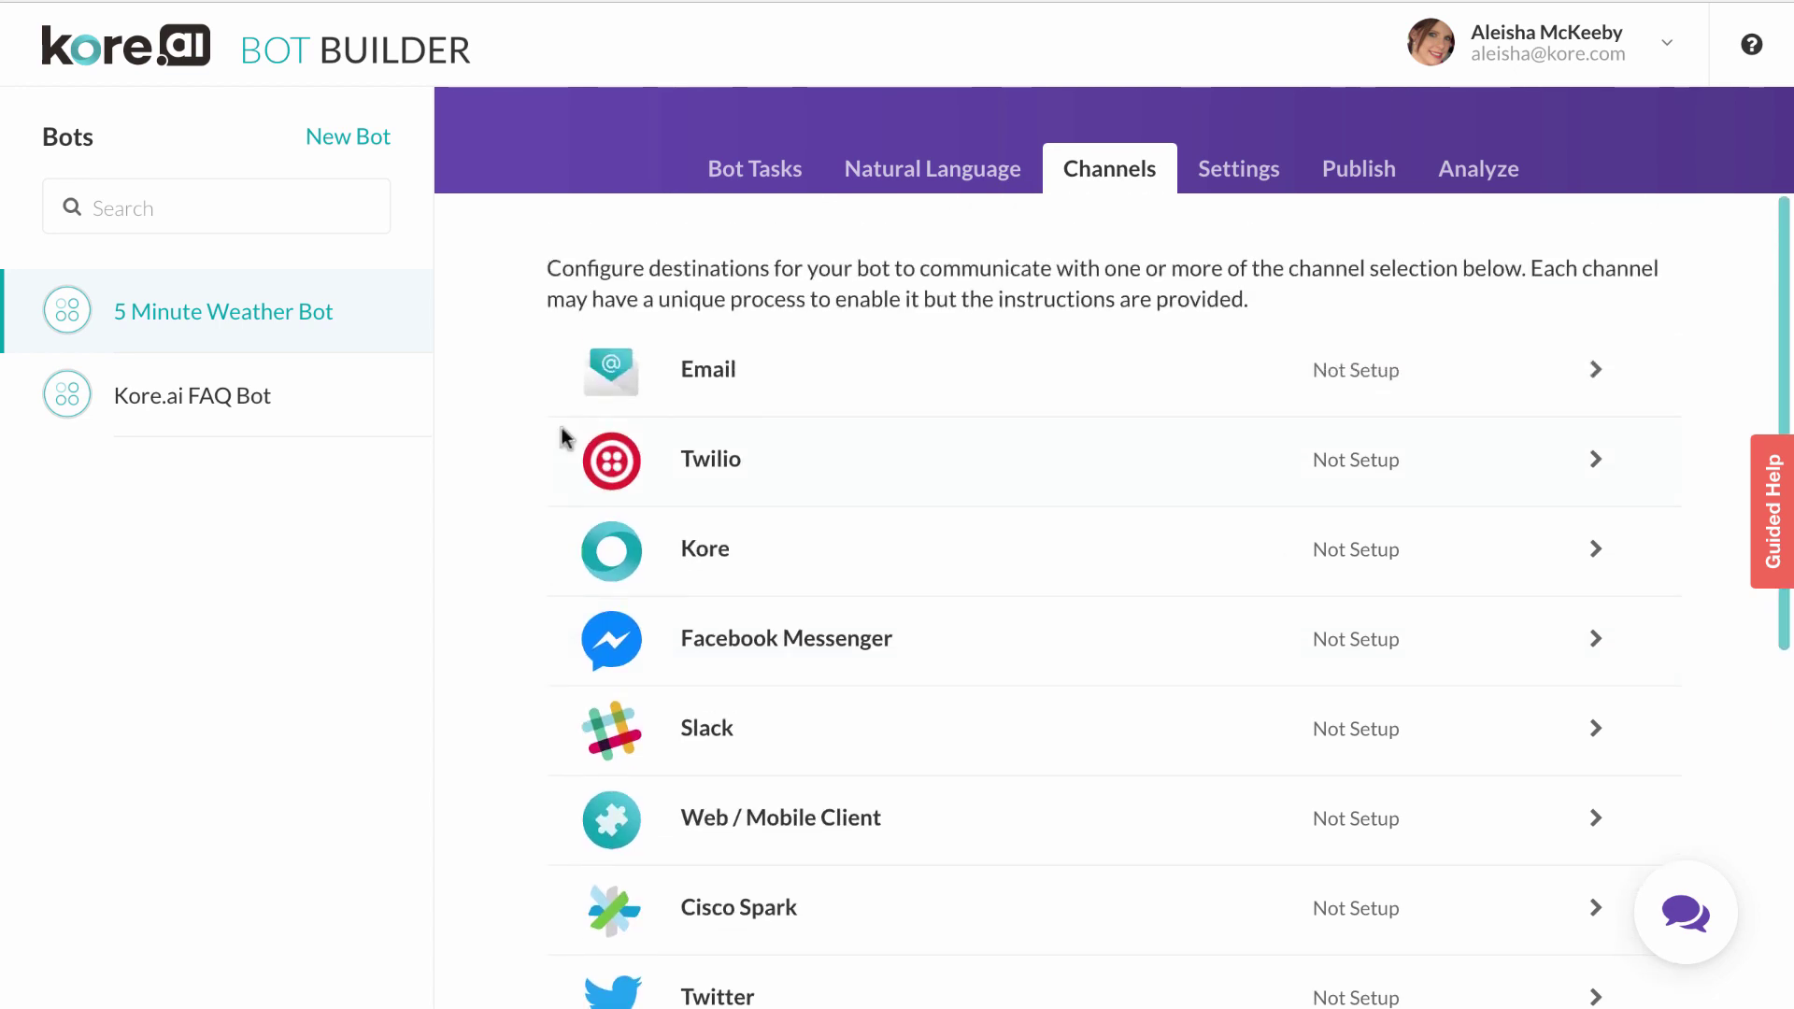
{"action": "scroll", "coordinate": [509, 418], "scroll_direction": "down", "scroll_amount": 5}
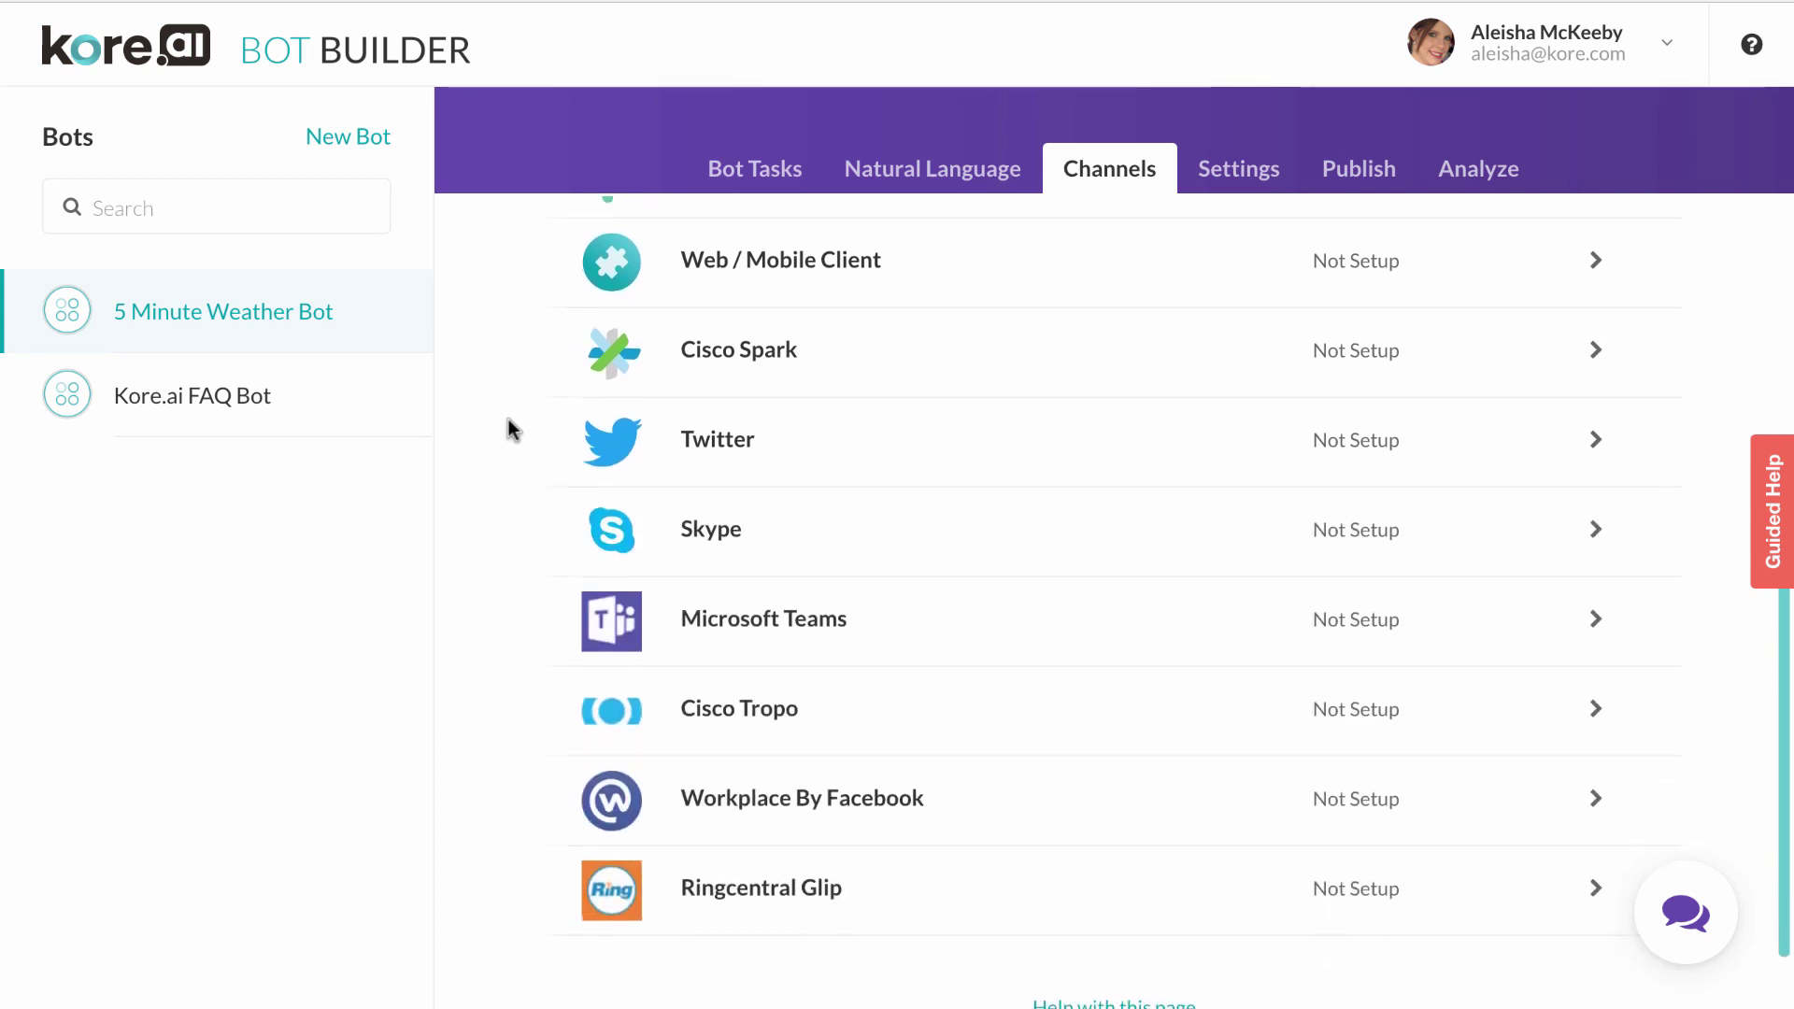
{"action": "scroll", "coordinate": [508, 429], "scroll_direction": "up", "scroll_amount": 6}
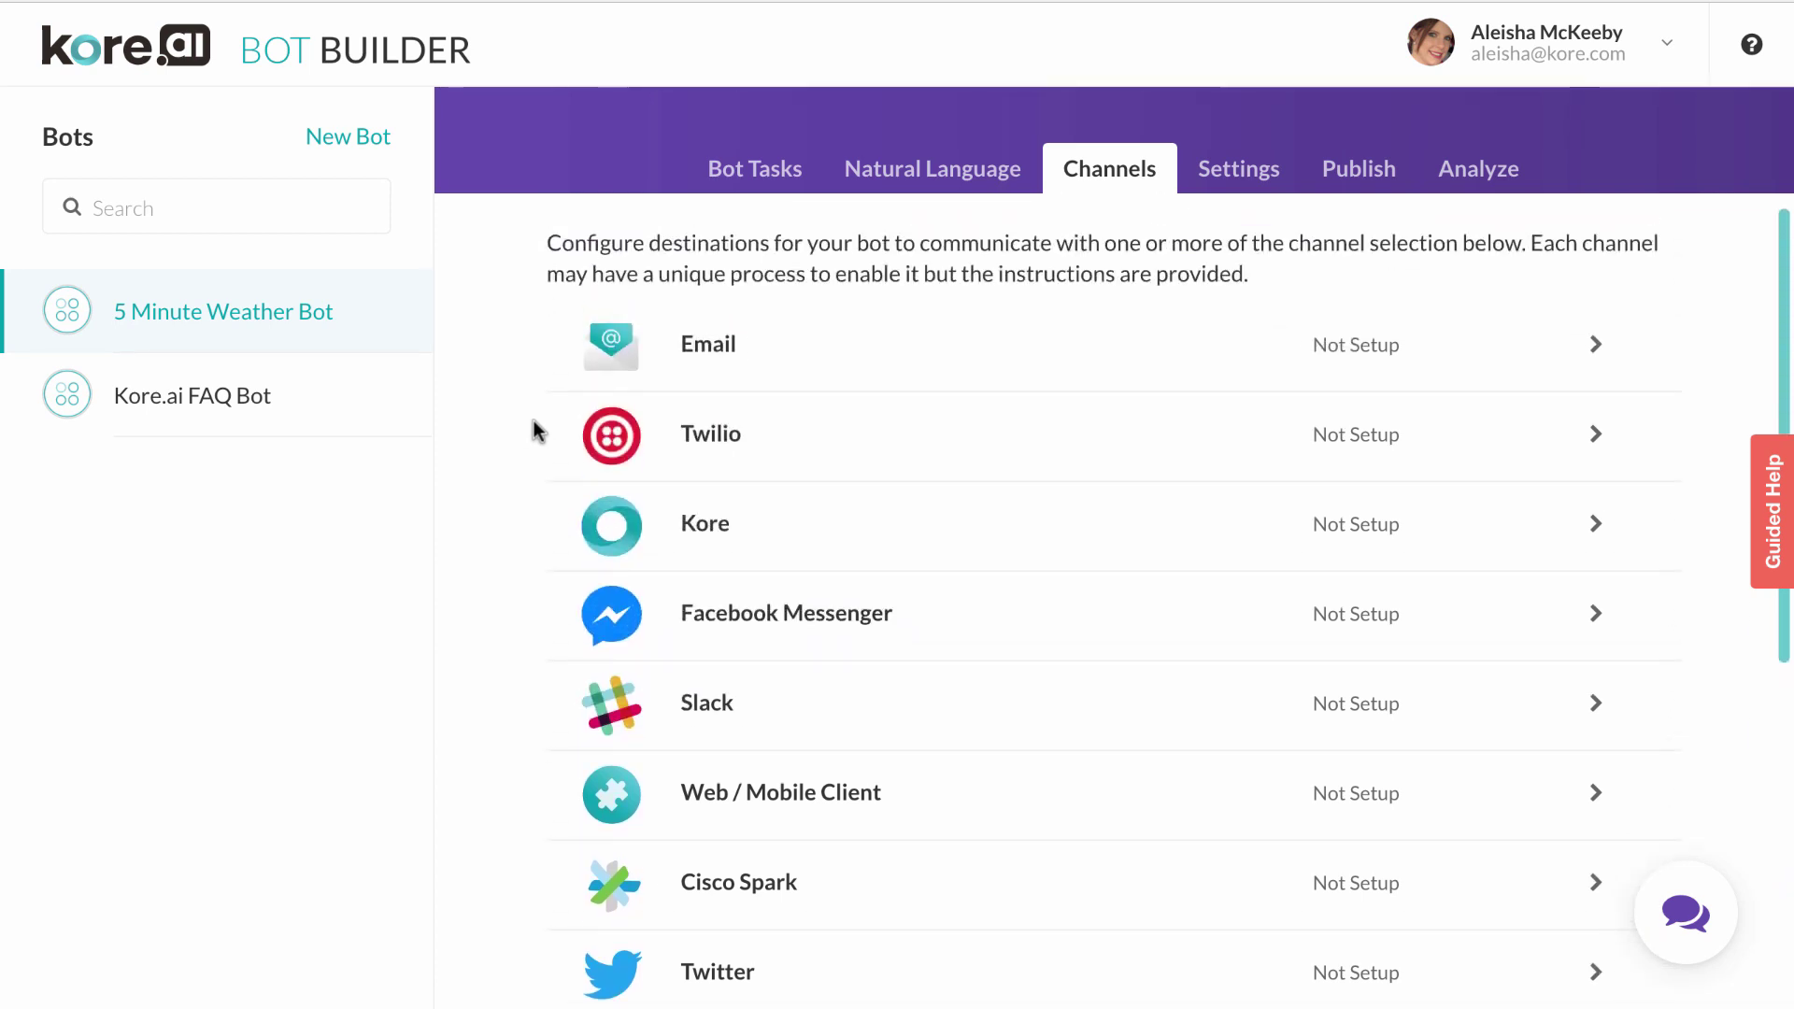
{"action": "left_click", "coordinate": [708, 365]}
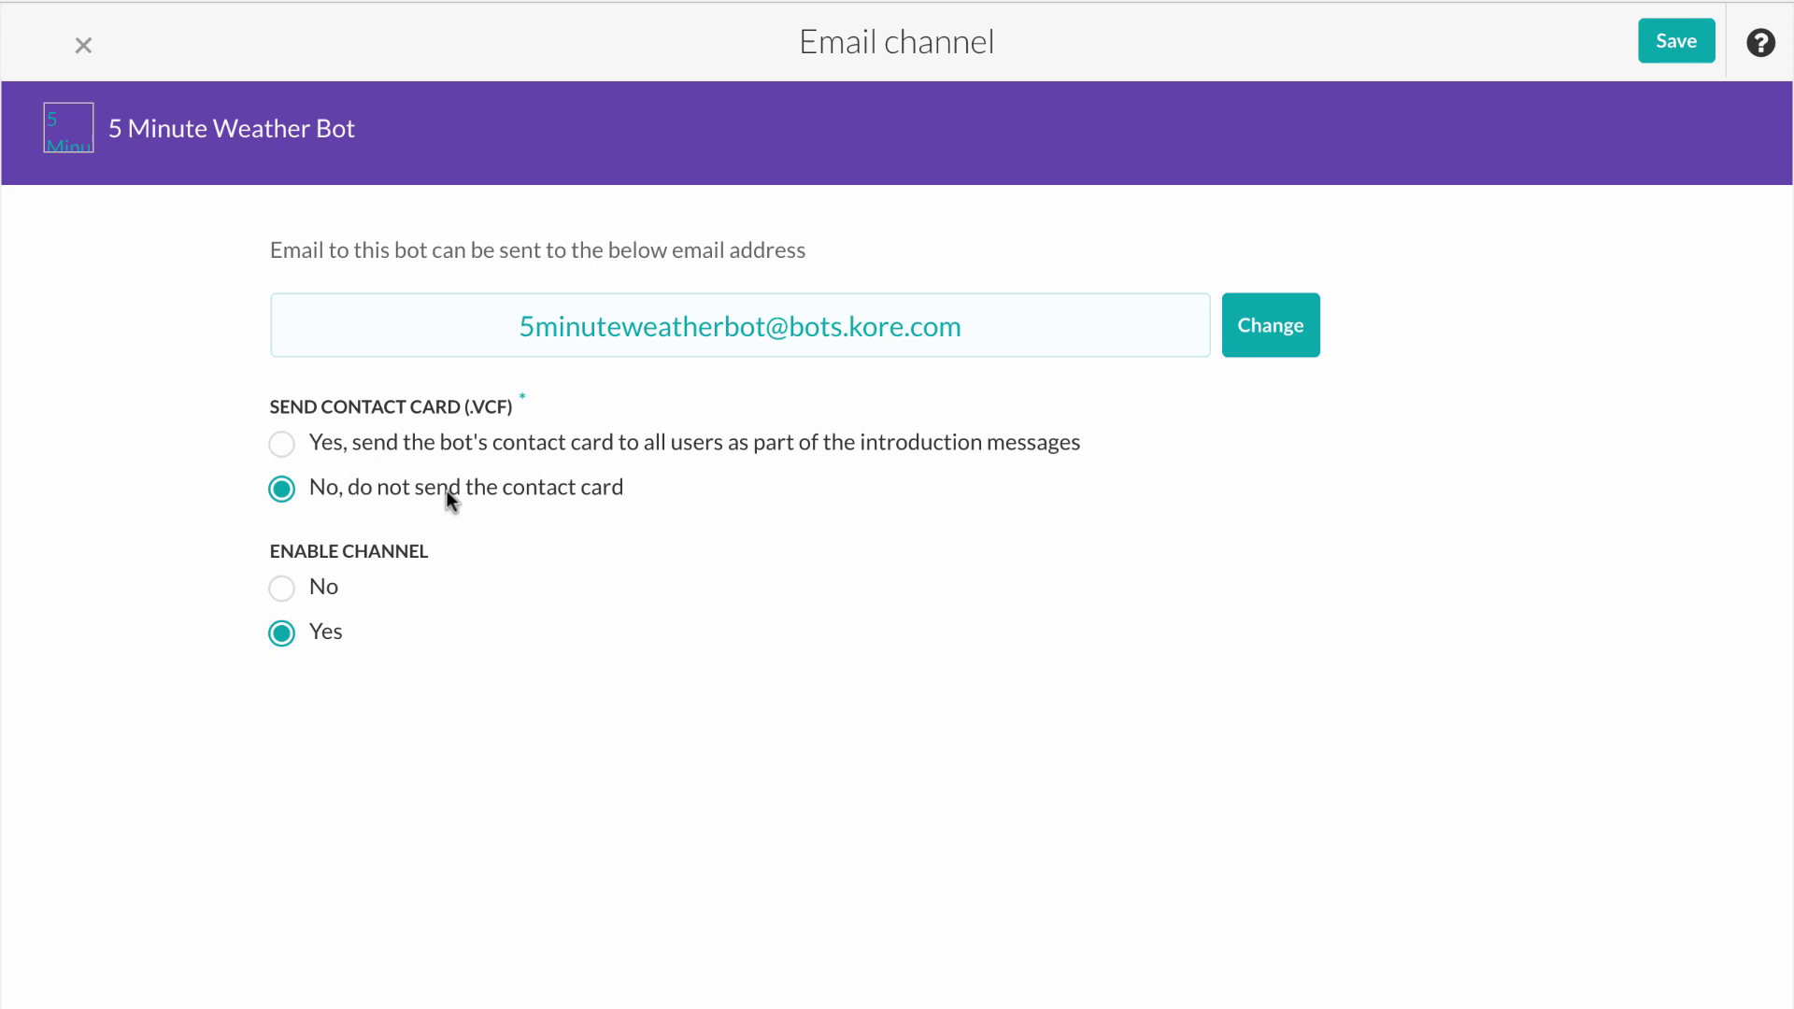
{"action": "triple_click", "coordinate": [675, 318]}
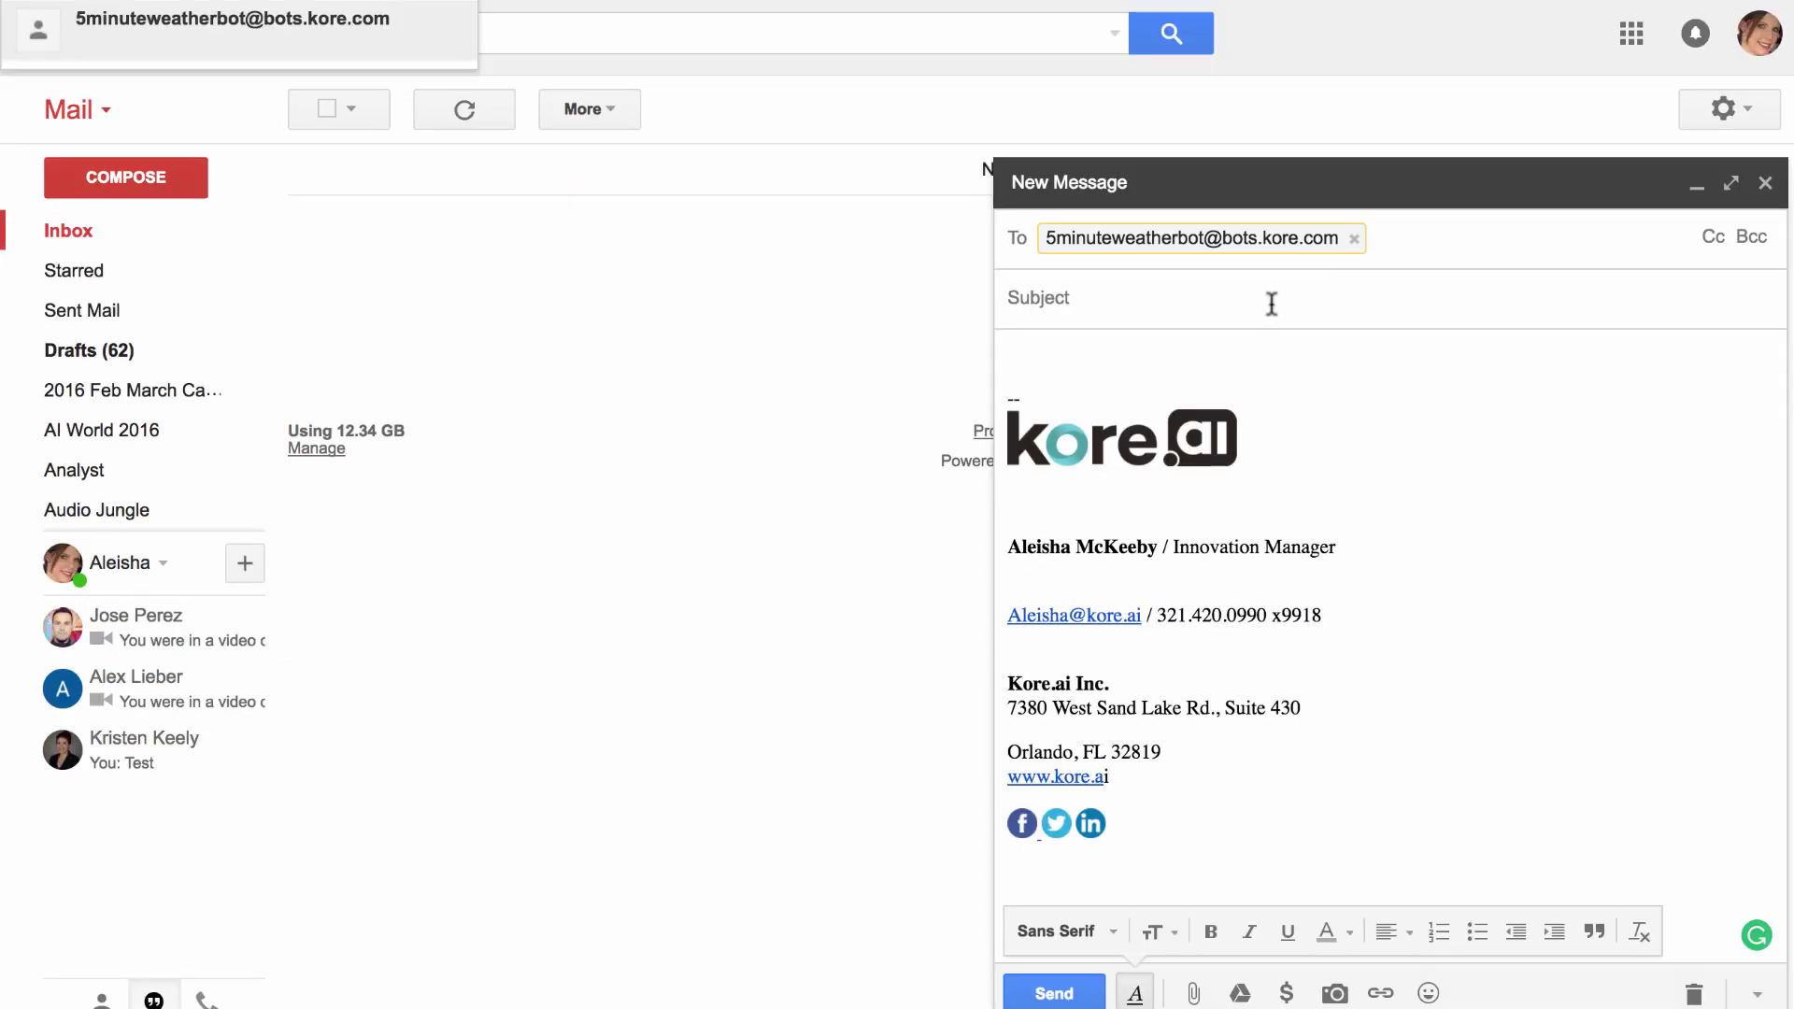
Email the bot with subject 'Weather' and body "What's the temperature?".
{"action": "left_click", "coordinate": [1272, 304]}
{"action": "type", "text": "Weather"}
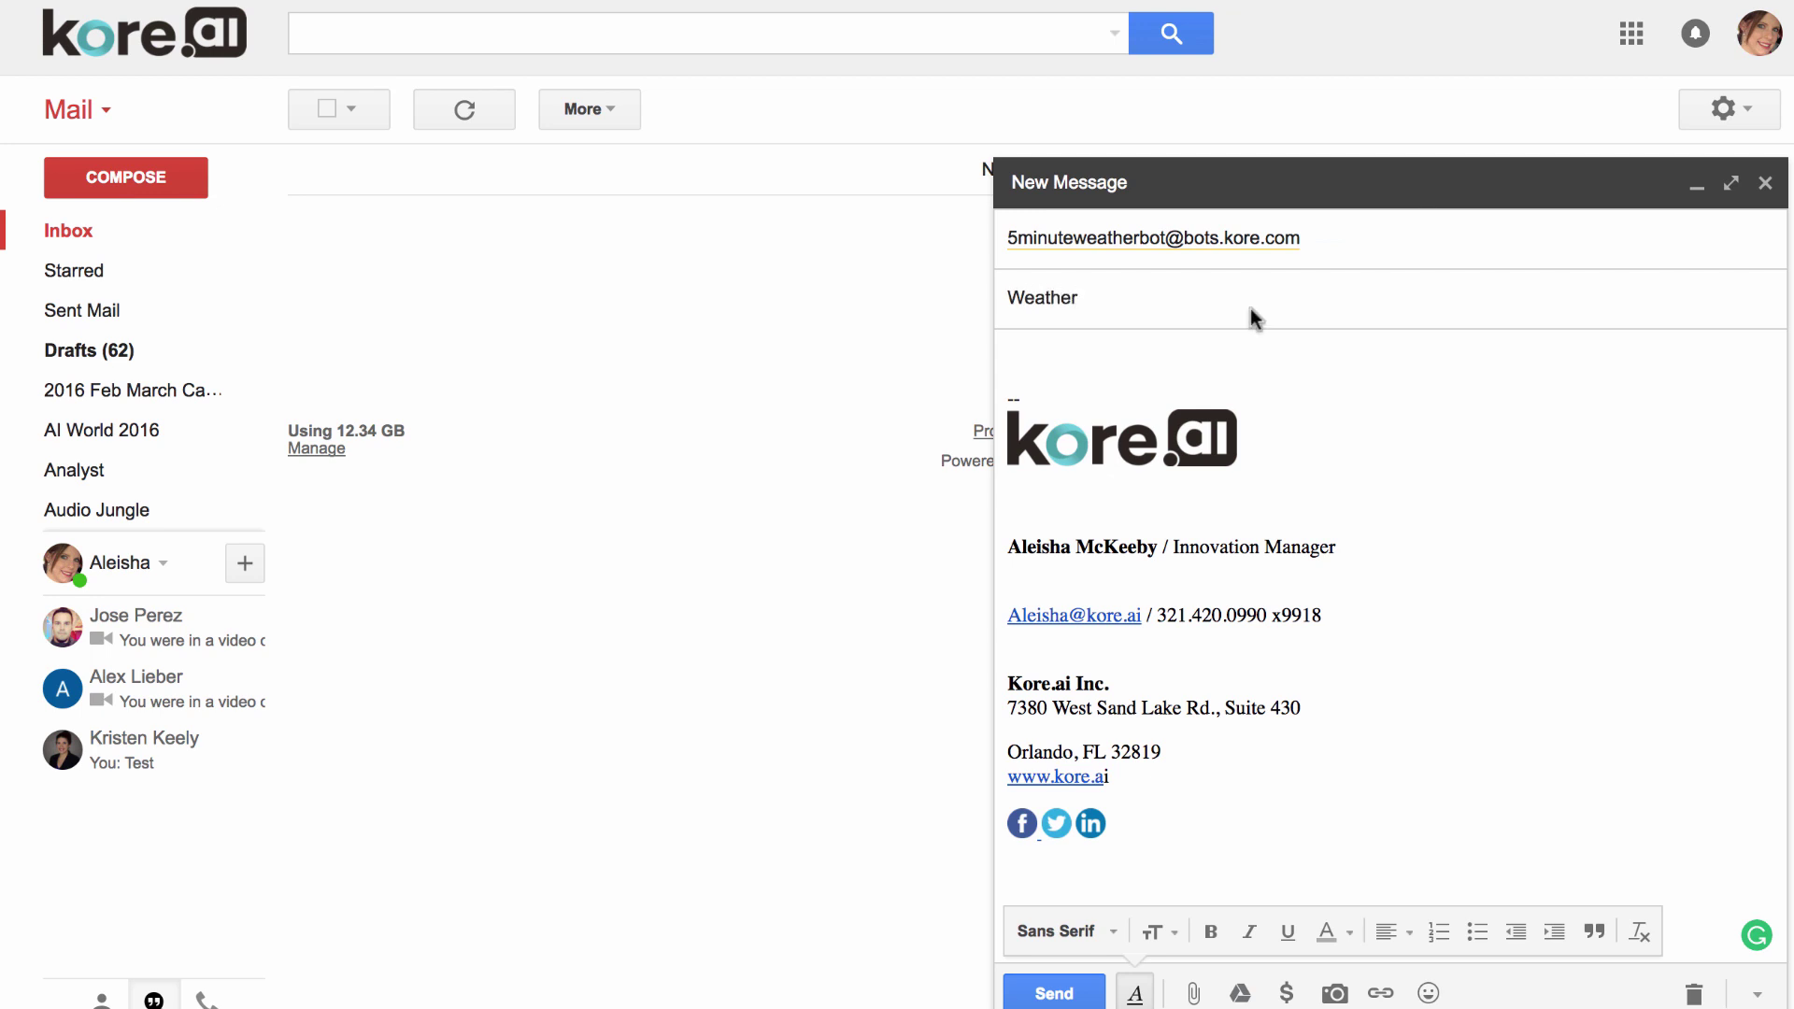
{"action": "left_click", "coordinate": [1185, 353]}
{"action": "type", "text": "What's the temperature?"}
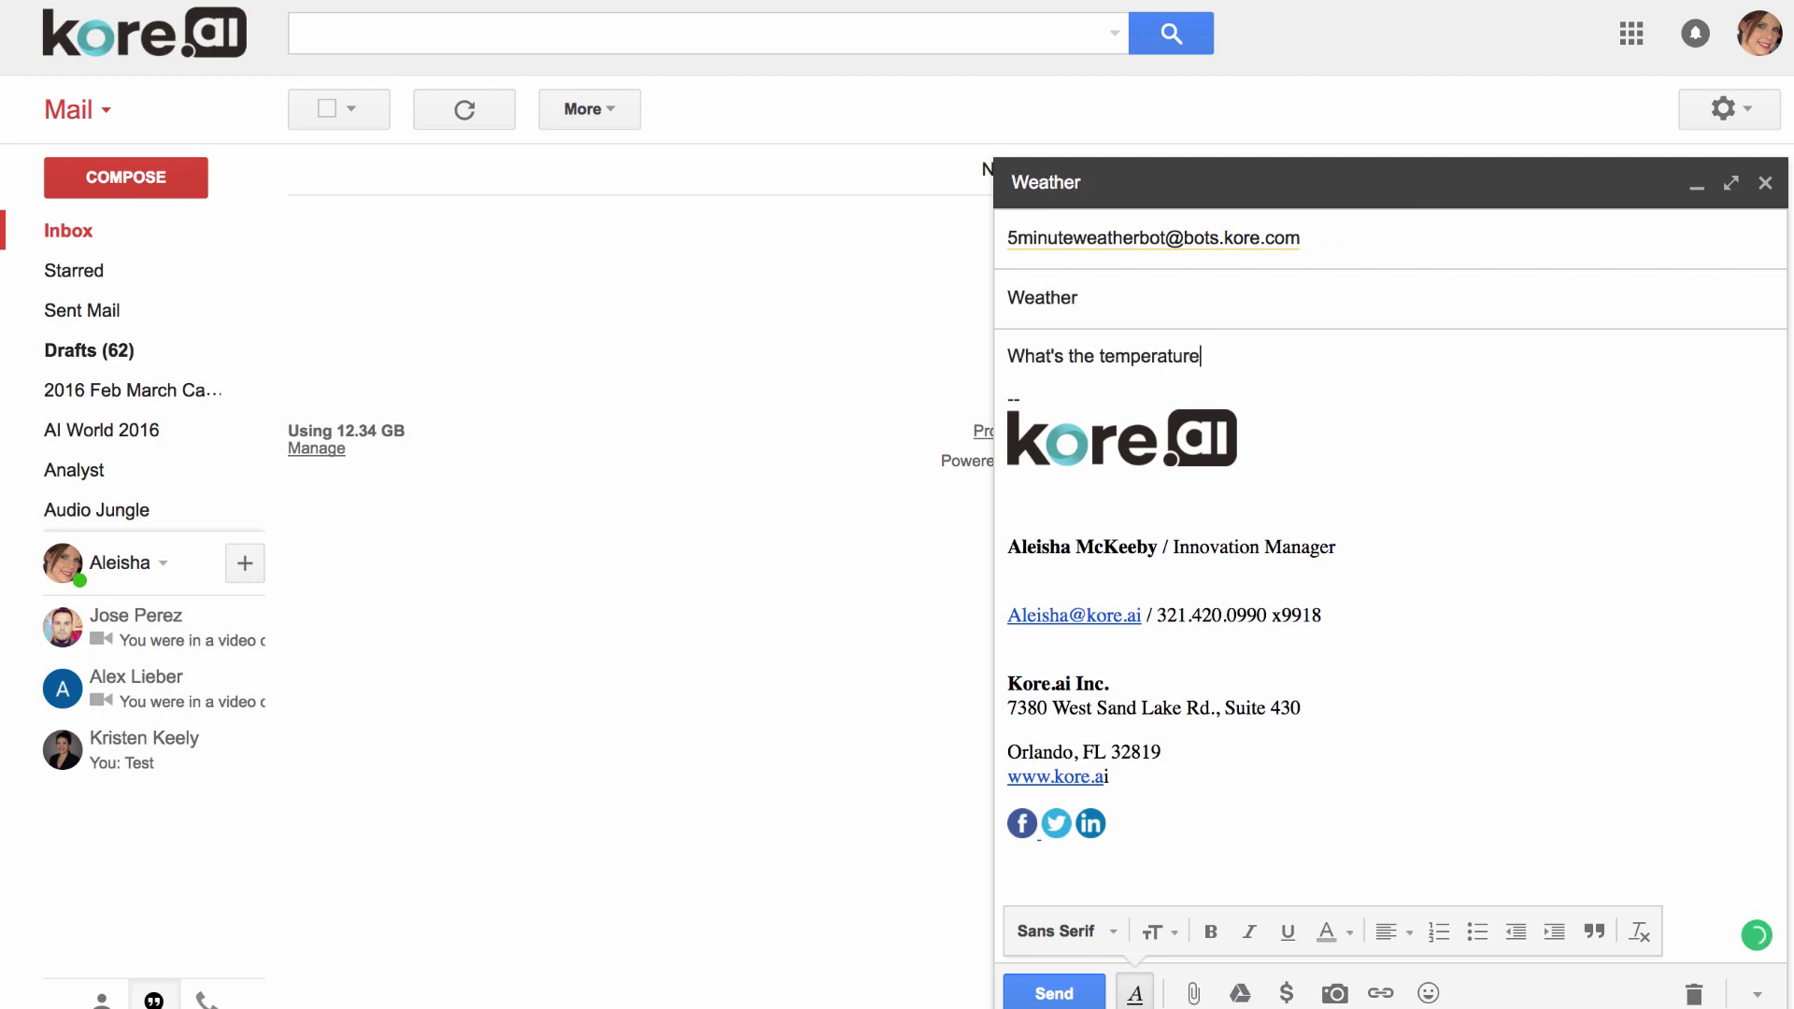
{"action": "left_click", "coordinate": [1051, 991]}
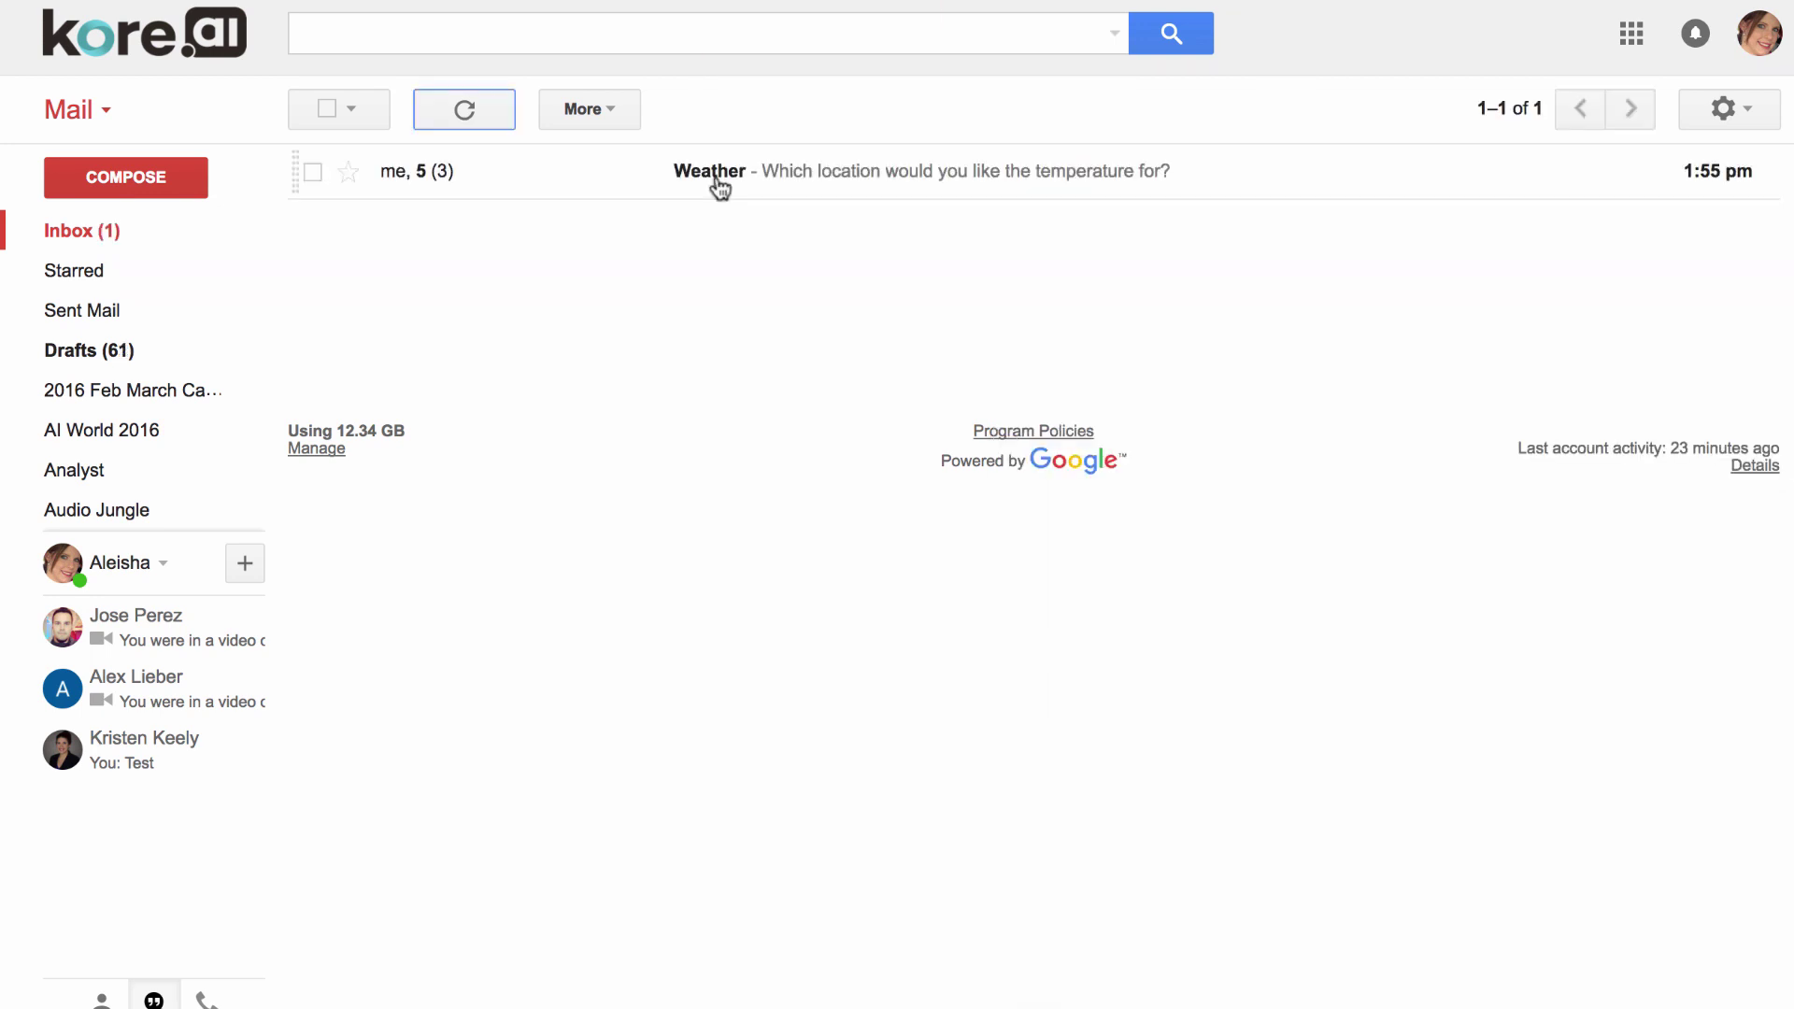
Open the bot's reply asking for a location and start answering 'Orla'.
{"action": "left_click", "coordinate": [851, 179]}
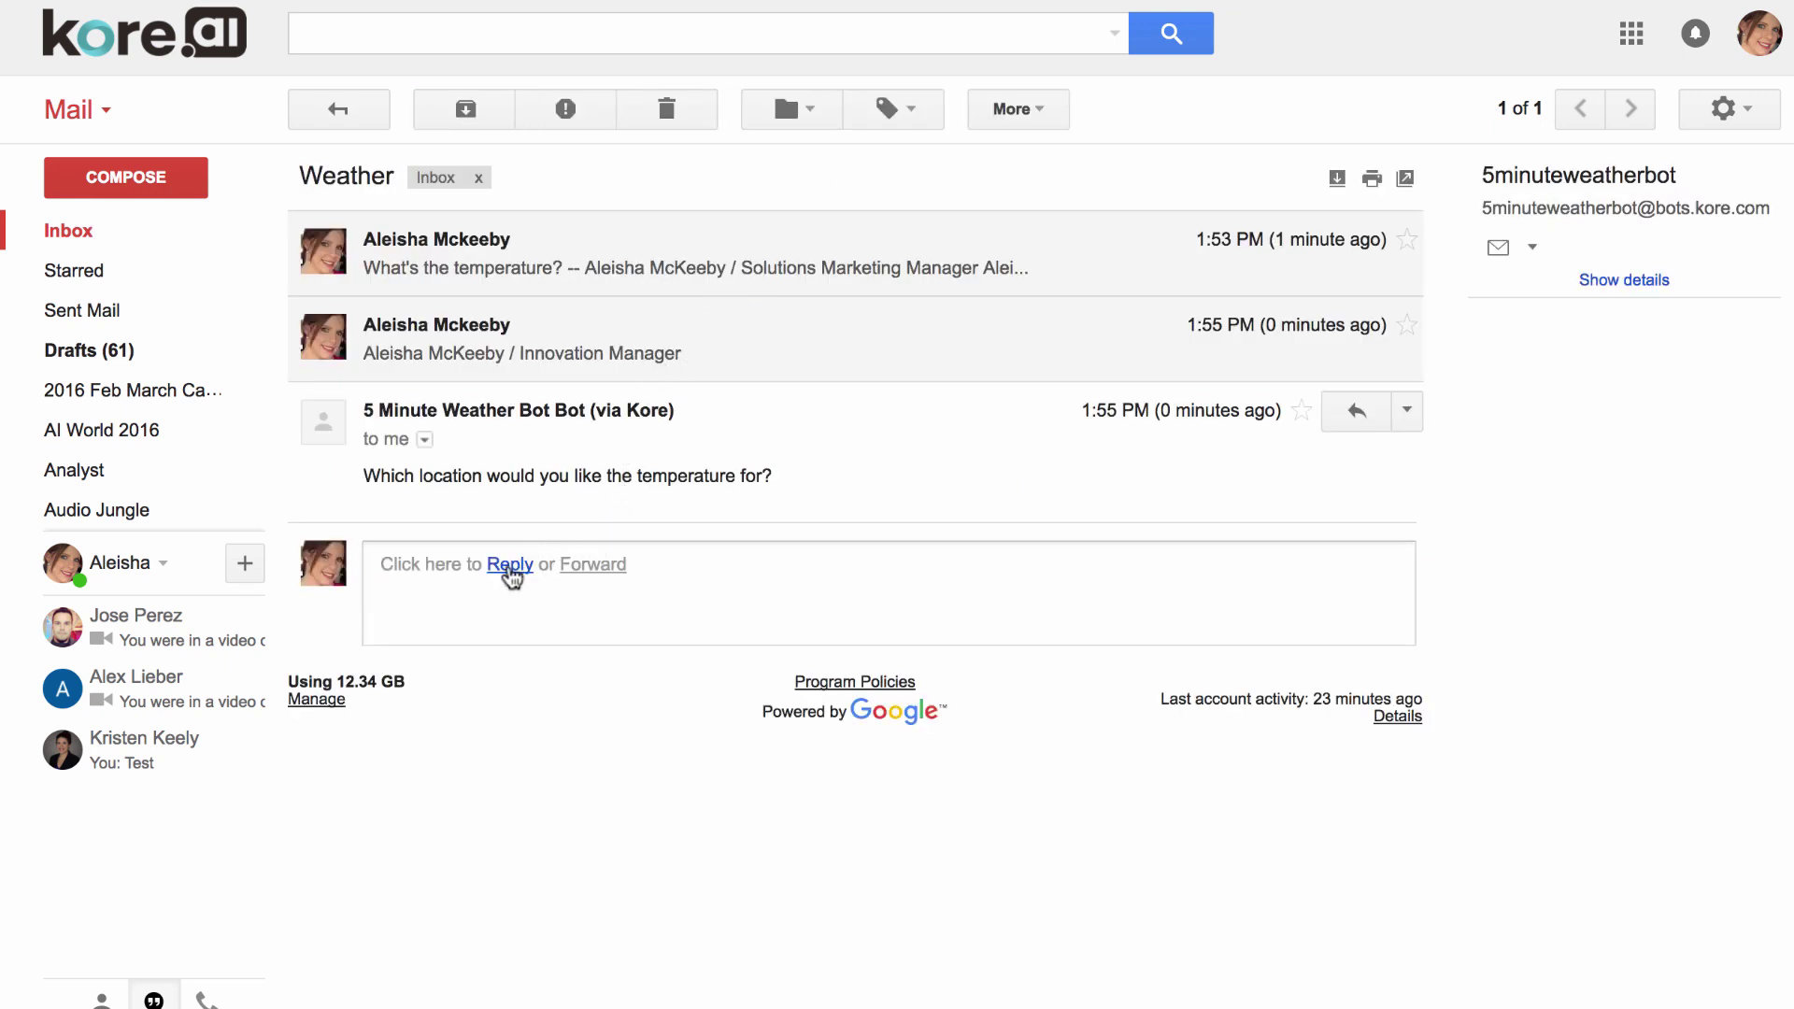
{"action": "left_click", "coordinate": [510, 566]}
{"action": "type", "text": "Orla"}
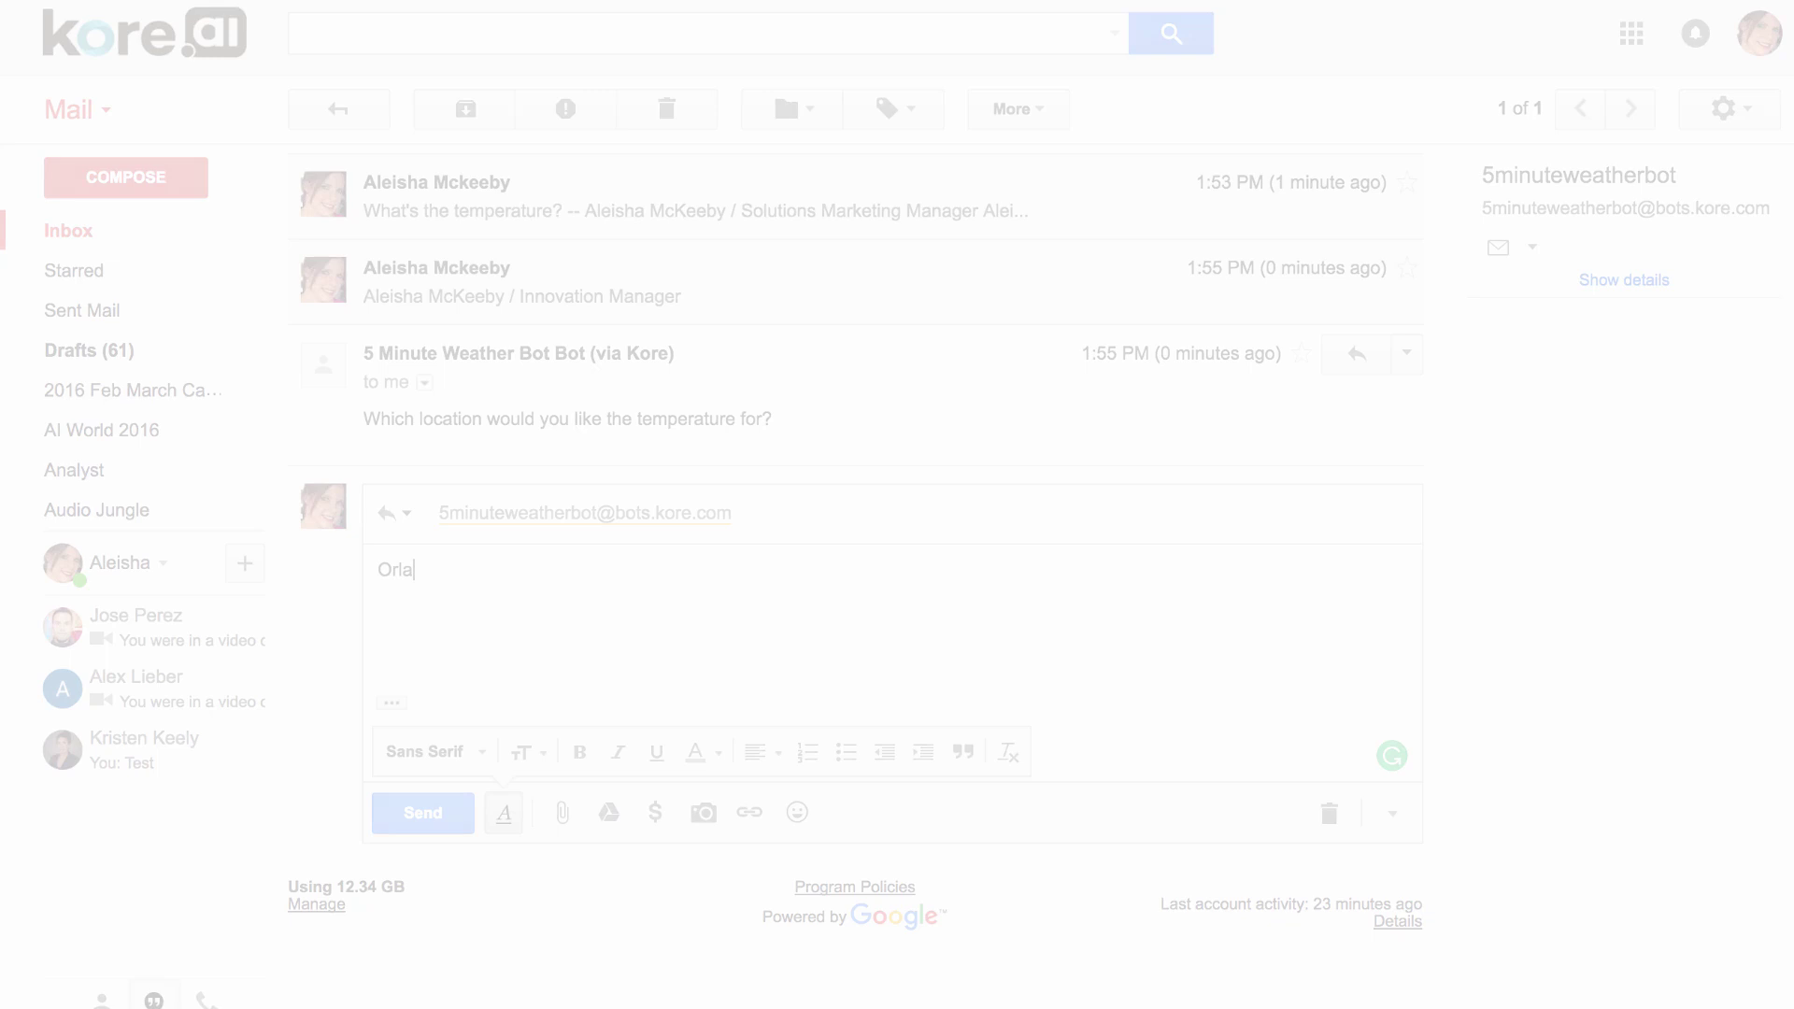